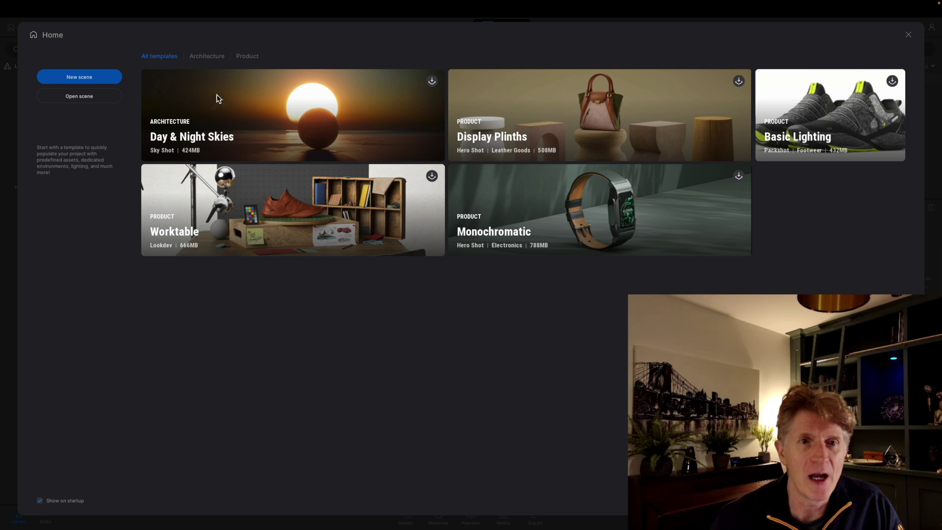
# Browse the Architecture and Product templates, and start a new scene
pyautogui.click(200, 59)
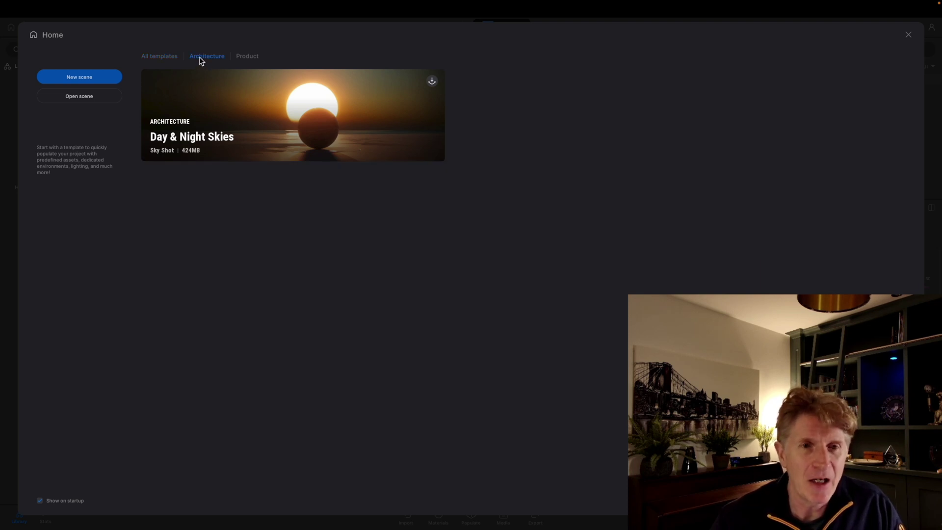
pyautogui.click(248, 58)
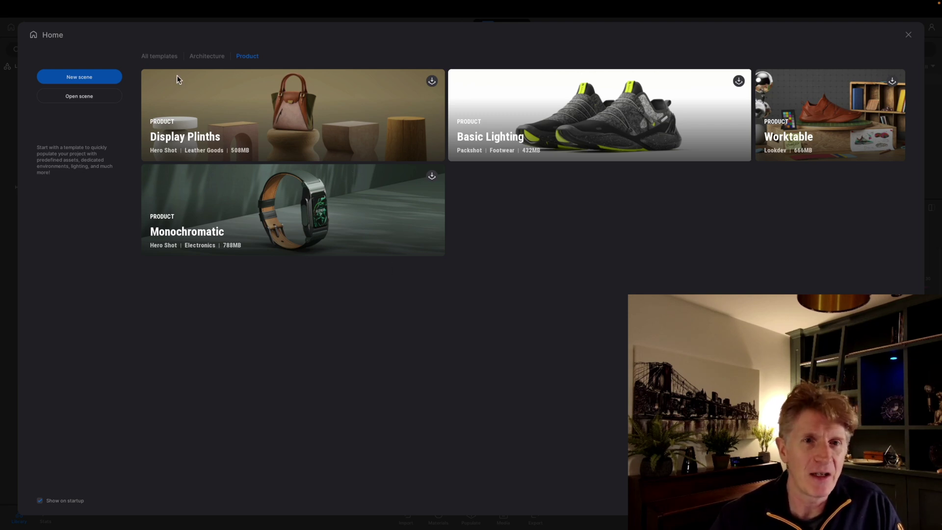
pyautogui.click(165, 57)
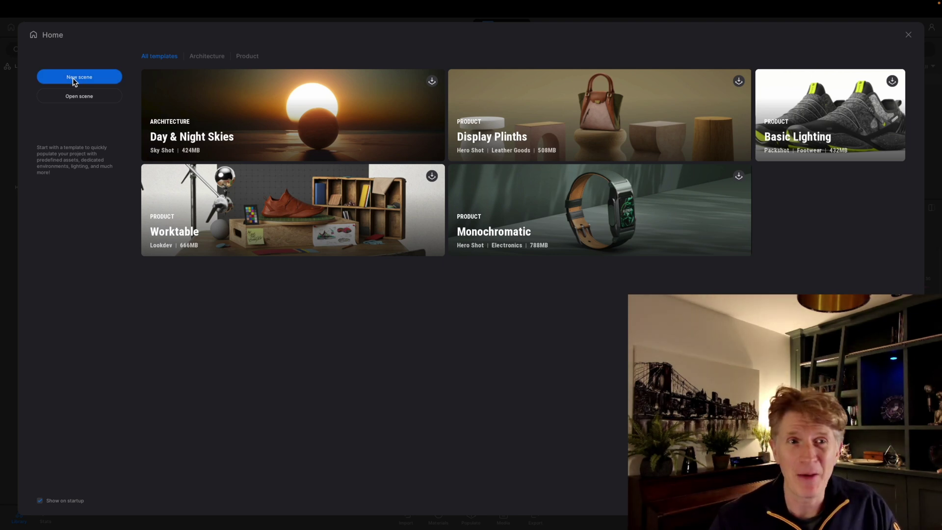
pyautogui.click(73, 78)
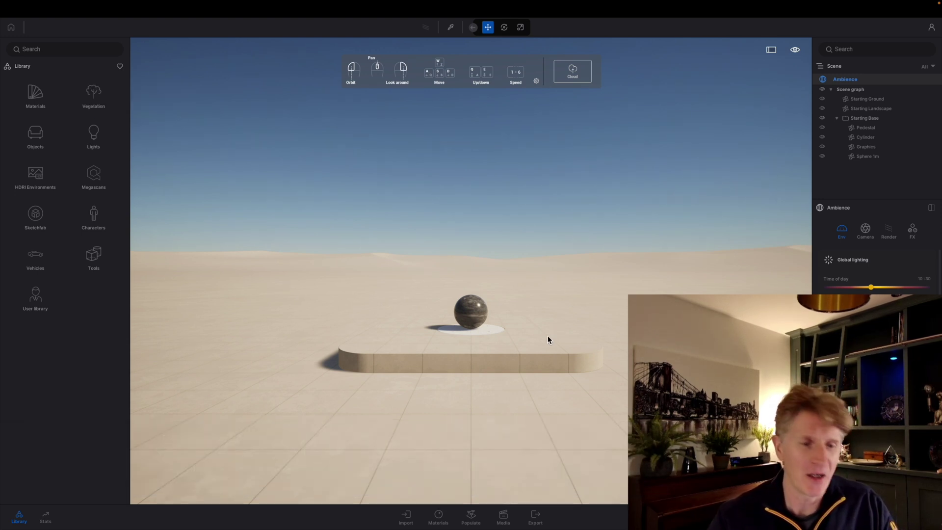
# Examine the starting scene's pedestal and sphere by orbiting, panning, looking around and moving through the viewport
pyautogui.scroll(3, 435, 413)
pyautogui.moveTo(435, 412); pyautogui.dragTo(490, 412, button='right')
pyautogui.moveTo(402, 413); pyautogui.dragTo(373, 442)
pyautogui.moveTo(422, 296); pyautogui.dragTo(437, 391, button='right')
pyautogui.moveTo(437, 391); pyautogui.dragTo(437, 289, button='middle')
pyautogui.moveTo(437, 416); pyautogui.dragTo(441, 336)
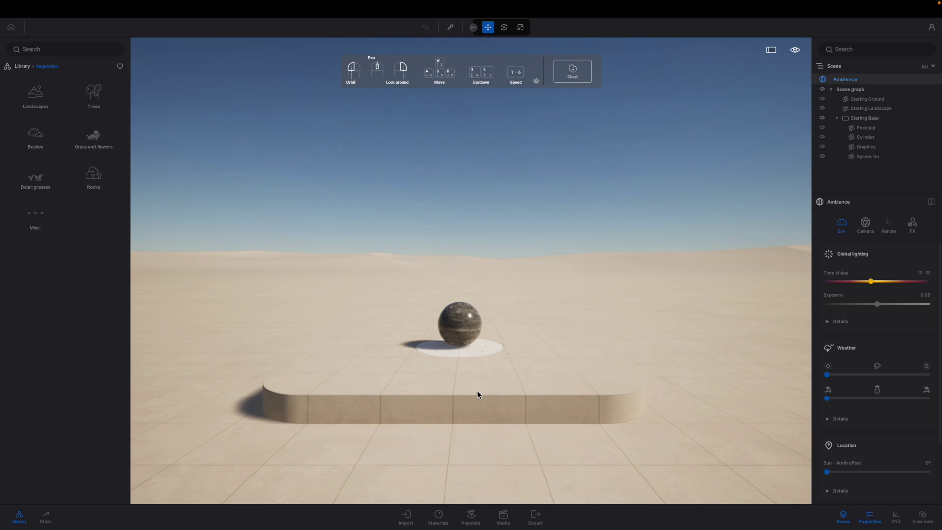
pyautogui.moveTo(476, 390); pyautogui.dragTo(484, 396)
pyautogui.press('s')
pyautogui.press('a')
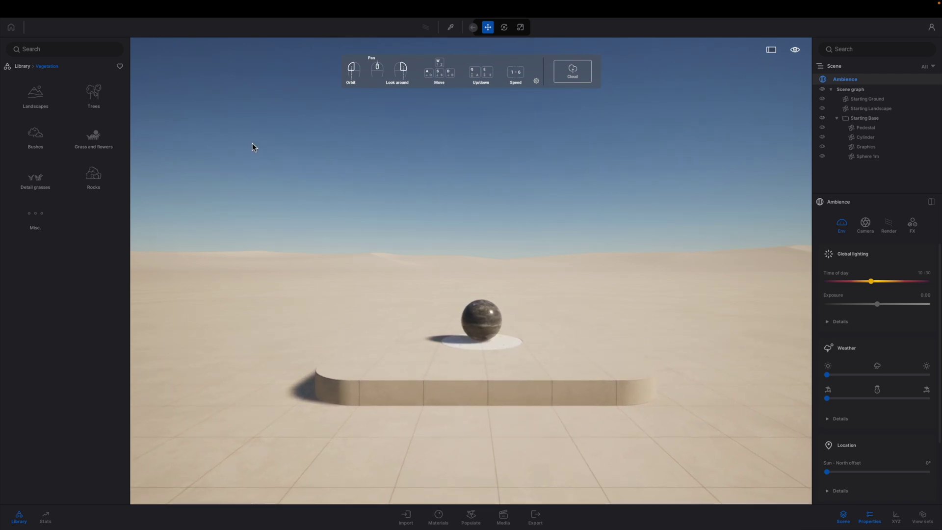
# Hide the Library, Scene and Properties panels to enlarge the viewport
pyautogui.click(18, 518)
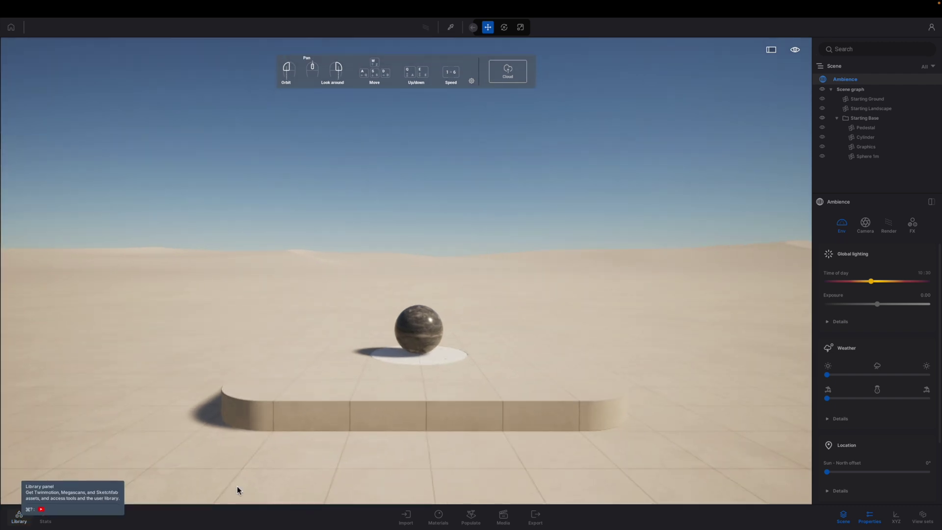
pyautogui.click(847, 519)
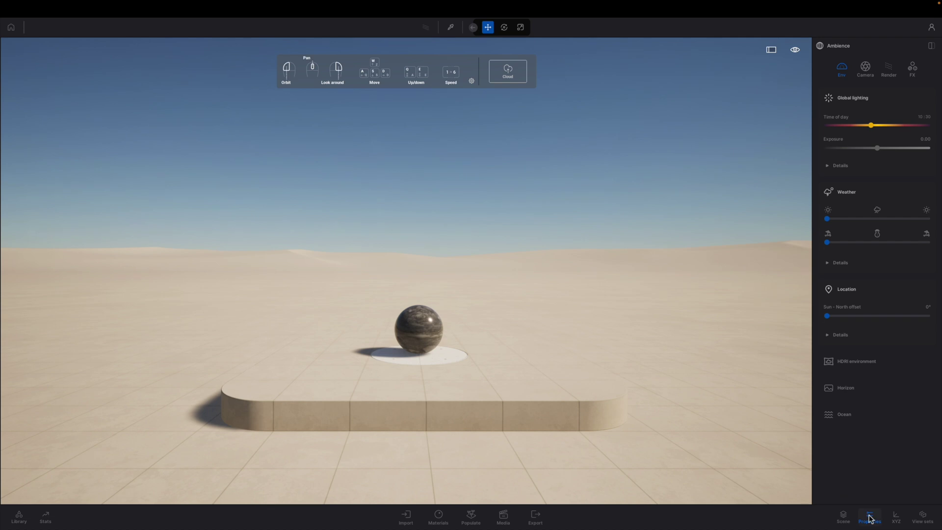
pyautogui.click(869, 518)
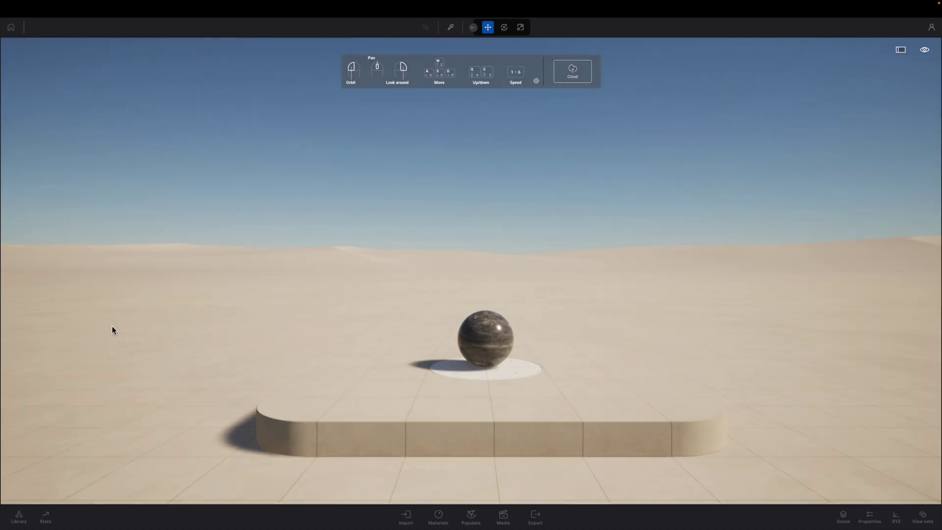
# Show the Library and Scene panels again, and briefly view the Import area
pyautogui.click(19, 516)
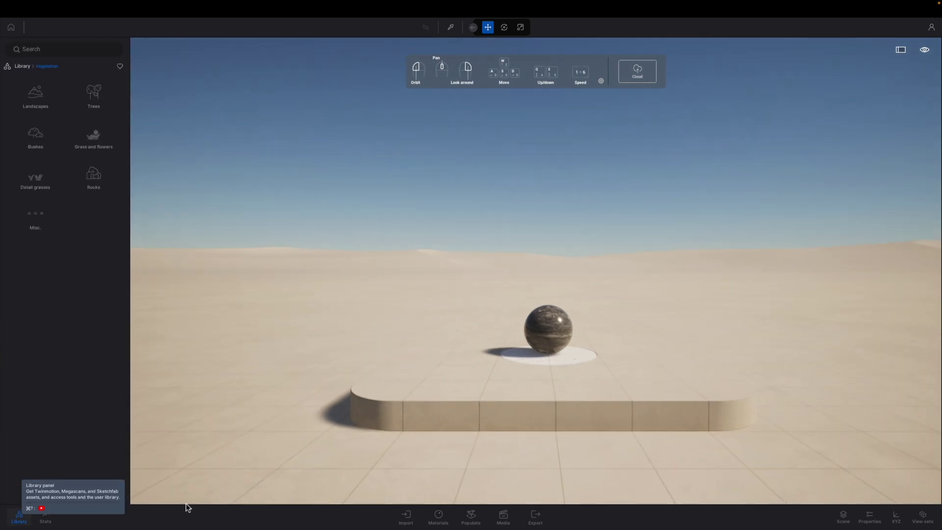
pyautogui.click(843, 516)
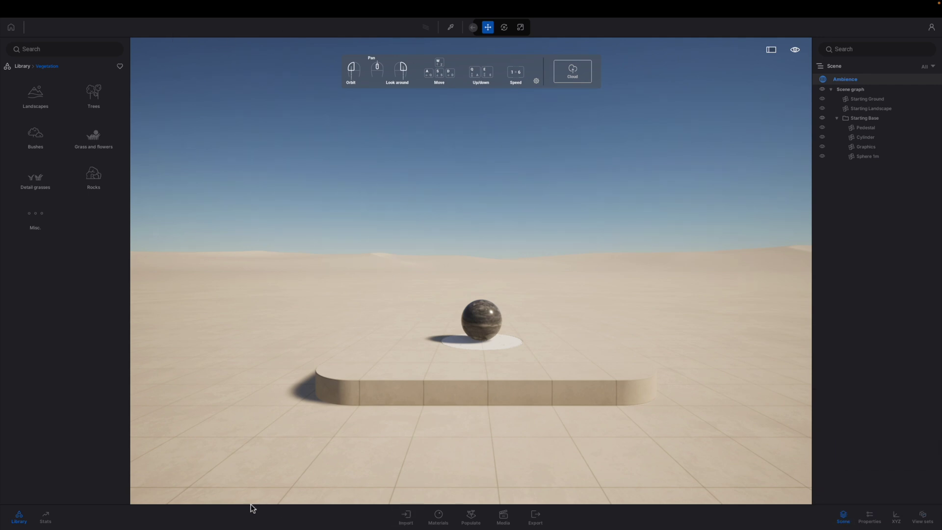
pyautogui.click(407, 518)
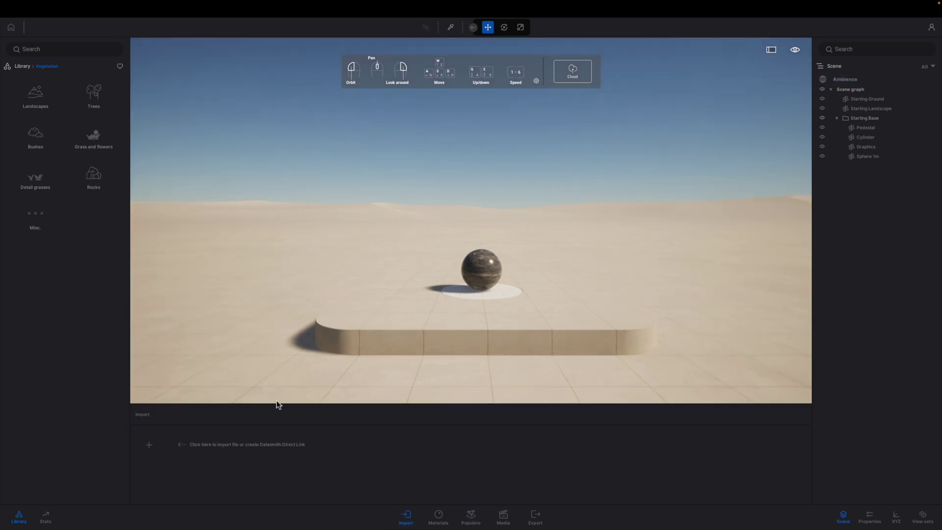
pyautogui.click(407, 515)
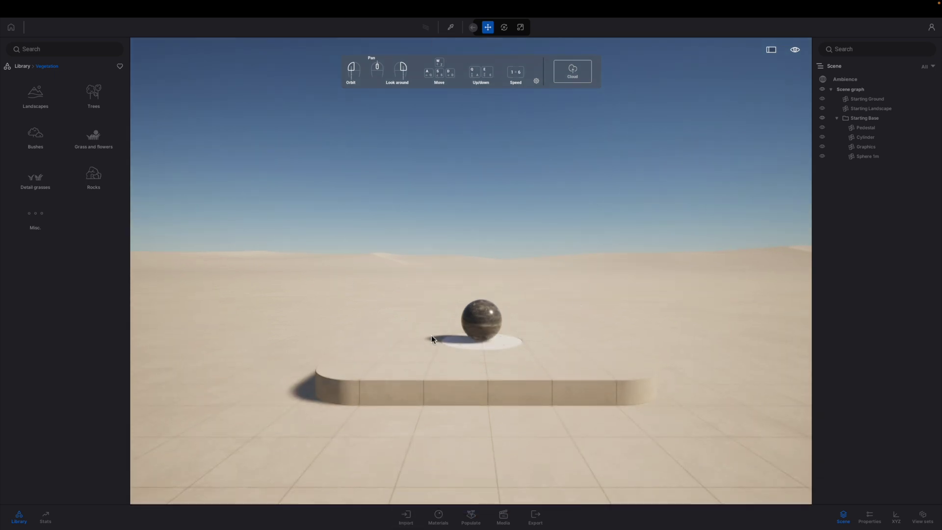
# Select the sphere on the pedestal, and switch the visibility of the Starting Base group off and on again
pyautogui.moveTo(607, 283); pyautogui.dragTo(570, 267, button='right')
pyautogui.press('w')
pyautogui.scroll(3, 510, 351)
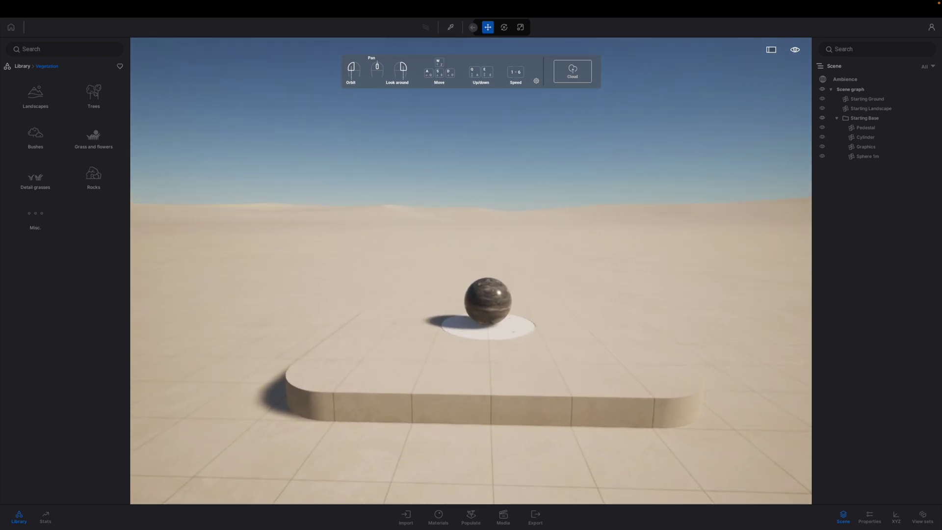
pyautogui.scroll(1, 494, 340)
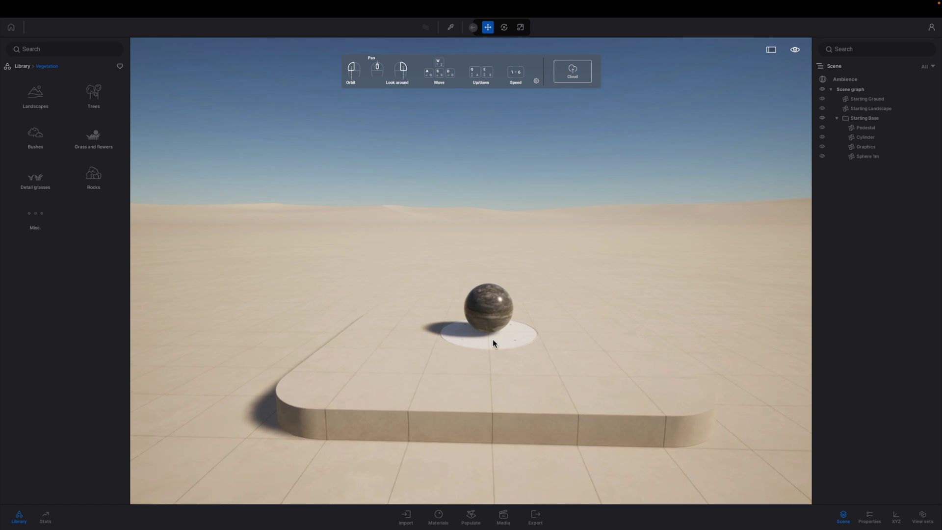
pyautogui.click(493, 319)
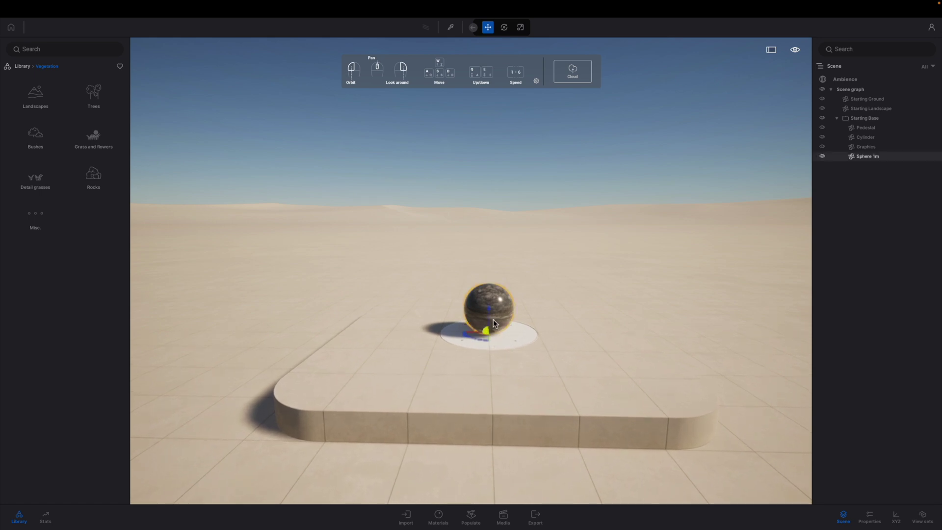
pyautogui.click(823, 119)
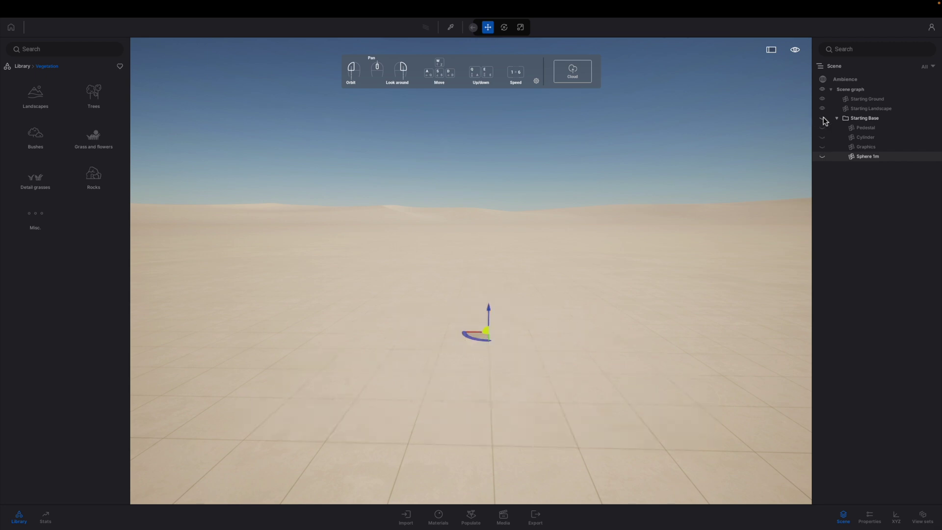
pyautogui.click(822, 118)
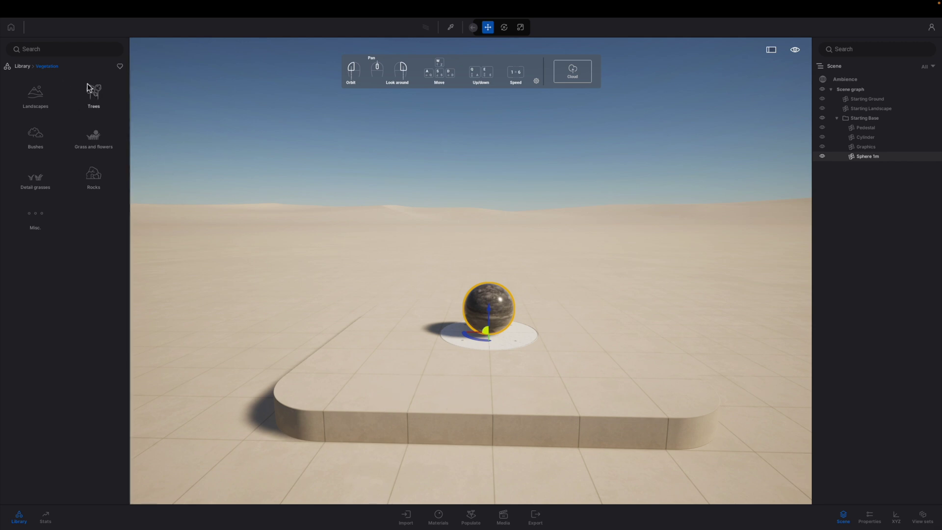
# Place a Banyan, a Balsam poplar, a Weeping Willow and a Nikko fir from the tree library around the pedestal
pyautogui.click(95, 100)
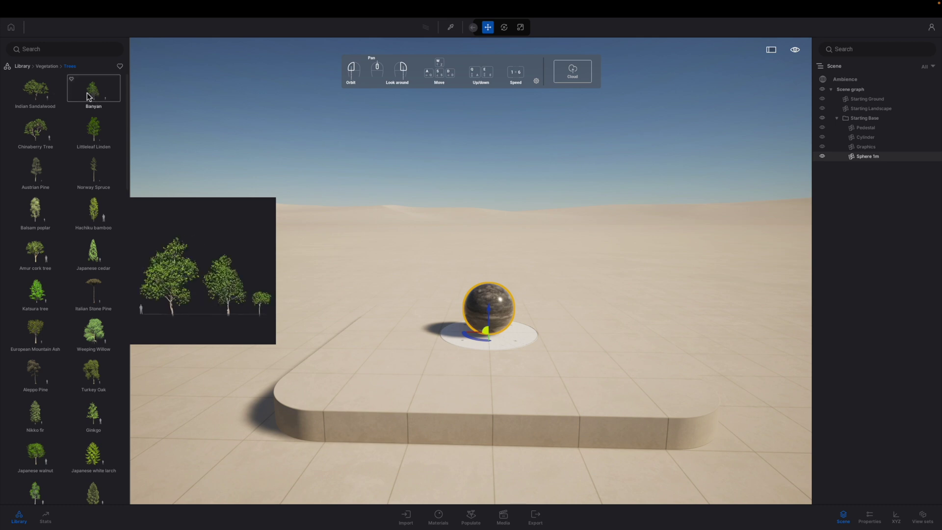
pyautogui.moveTo(94, 96); pyautogui.dragTo(293, 299)
pyautogui.moveTo(35, 211); pyautogui.dragTo(399, 282)
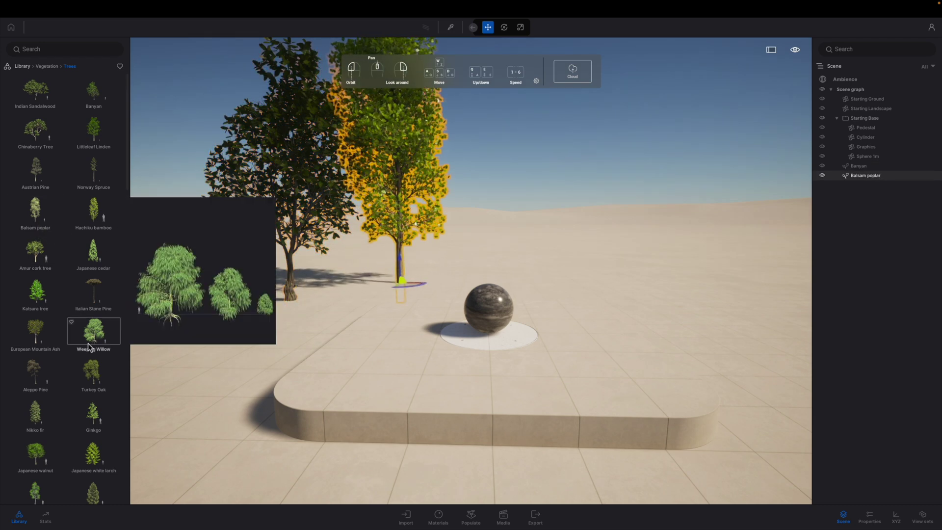
pyautogui.moveTo(94, 331); pyautogui.dragTo(579, 282)
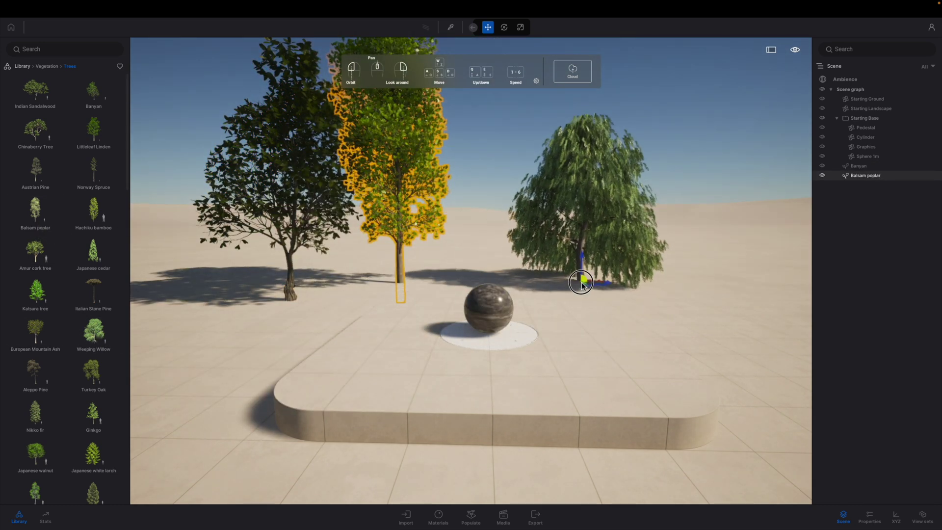
pyautogui.moveTo(37, 416); pyautogui.dragTo(726, 314)
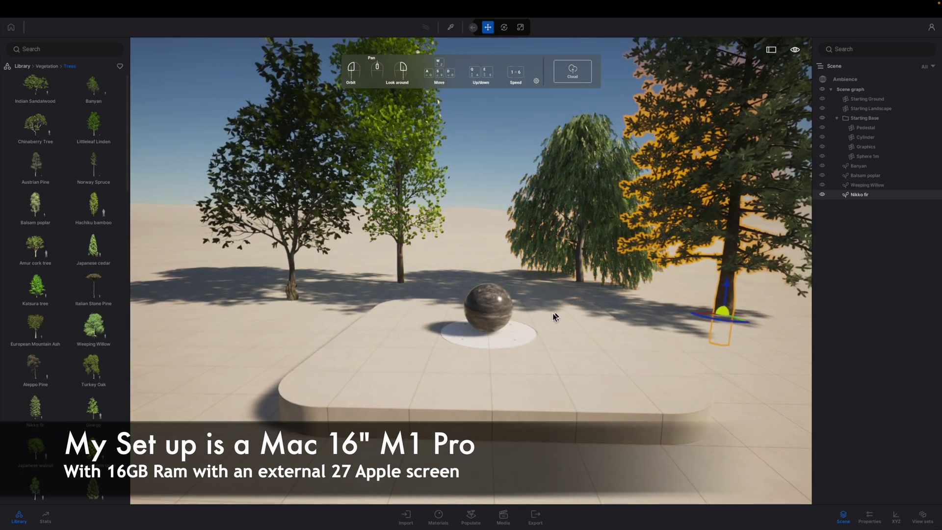
# Review the navigation presets and hide the navigation panel in the viewport
pyautogui.press('a')
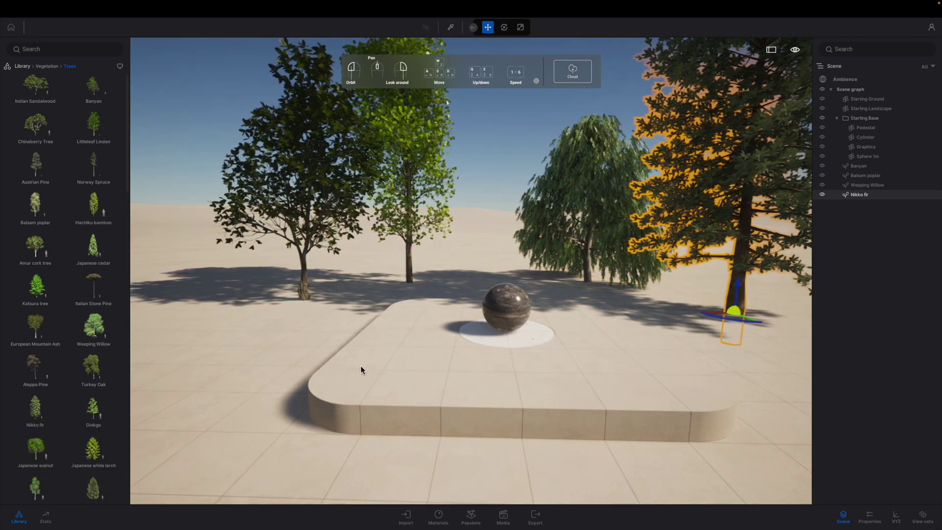
pyautogui.press('a')
pyautogui.moveTo(379, 363); pyautogui.dragTo(476, 363)
pyautogui.moveTo(476, 364); pyautogui.dragTo(410, 78, button='right')
pyautogui.press('d')
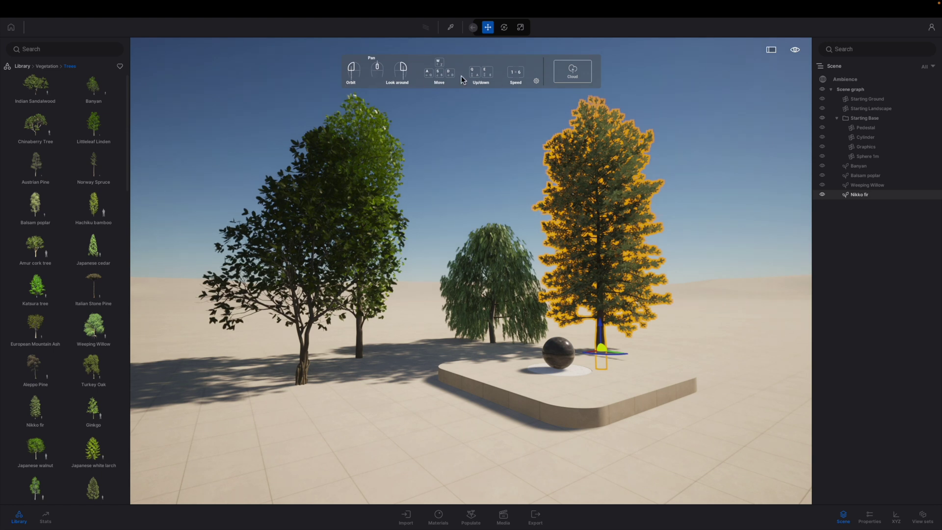
pyautogui.click(536, 80)
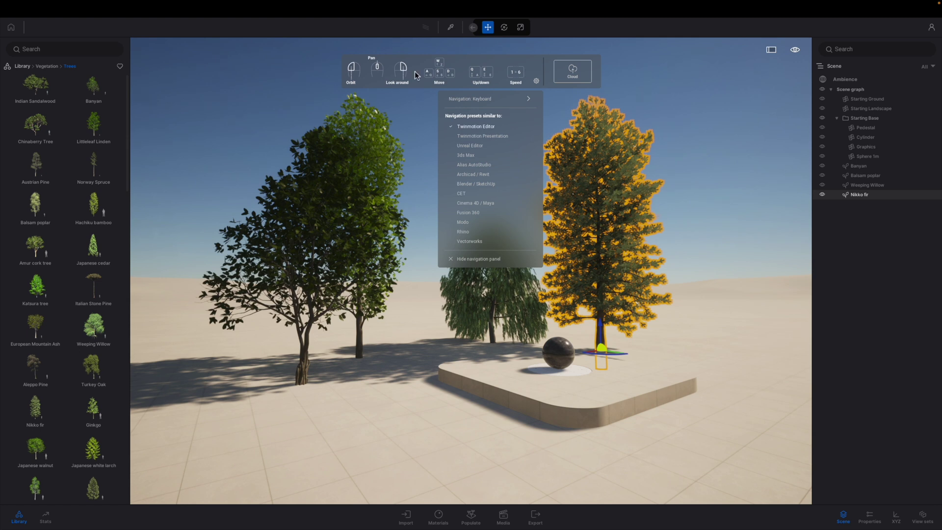
pyautogui.click(478, 260)
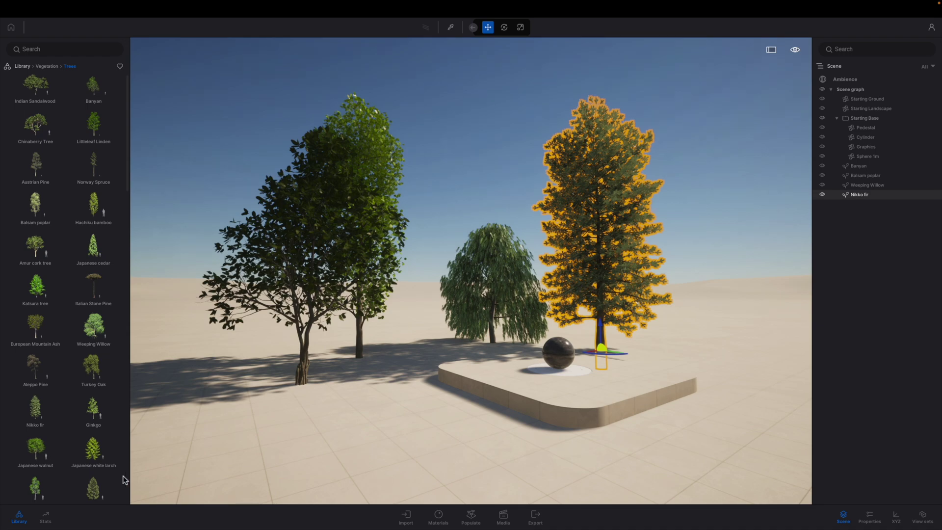
# Show the performance statistics and examine them while navigating around the placed trees
pyautogui.click(46, 519)
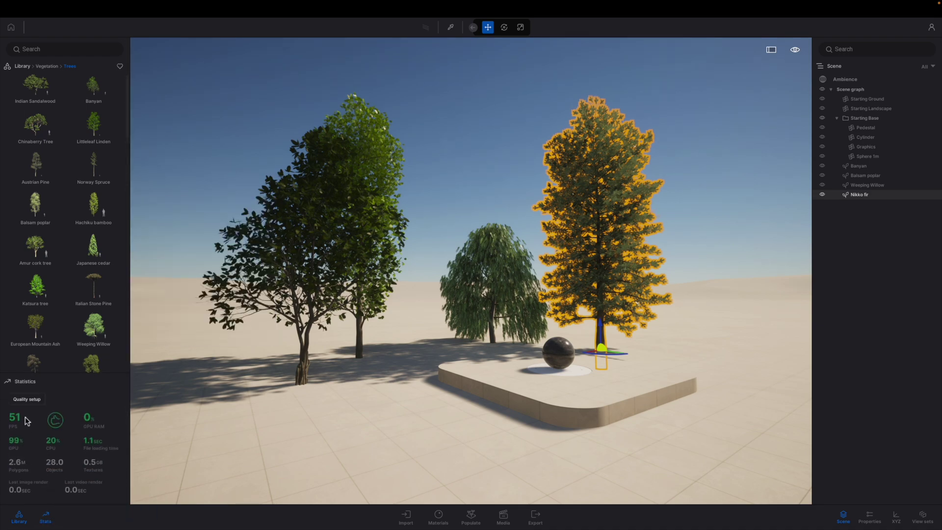
pyautogui.scroll(3, 467, 273)
pyautogui.moveTo(467, 273)
pyautogui.mouseDown(button='right')
pyautogui.moveTo(466, 234)
pyautogui.moveTo(481, 271)
pyautogui.mouseUp(button='right')
pyautogui.scroll(-3, 466, 234)
pyautogui.scroll(3, 481, 270)
pyautogui.press('d')
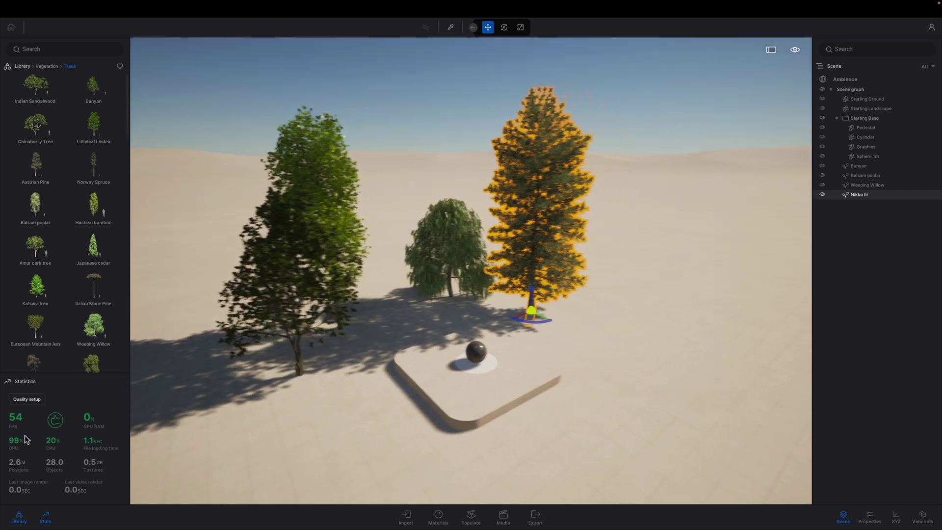
pyautogui.moveTo(569, 315); pyautogui.dragTo(500, 290, button='right')
pyautogui.press('w')
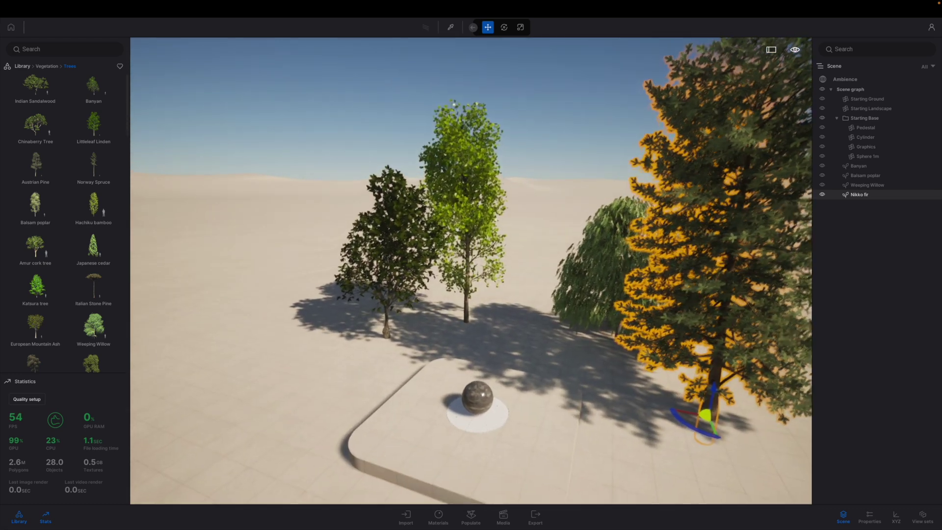
pyautogui.moveTo(545, 344); pyautogui.dragTo(645, 306, button='right')
pyautogui.press('s')
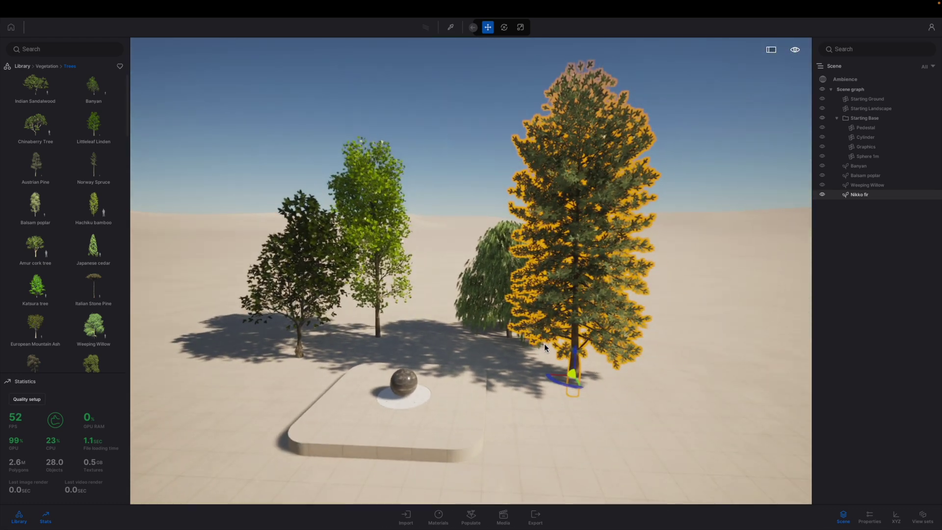
pyautogui.press('a')
pyautogui.moveTo(494, 289); pyautogui.dragTo(510, 285, button='right')
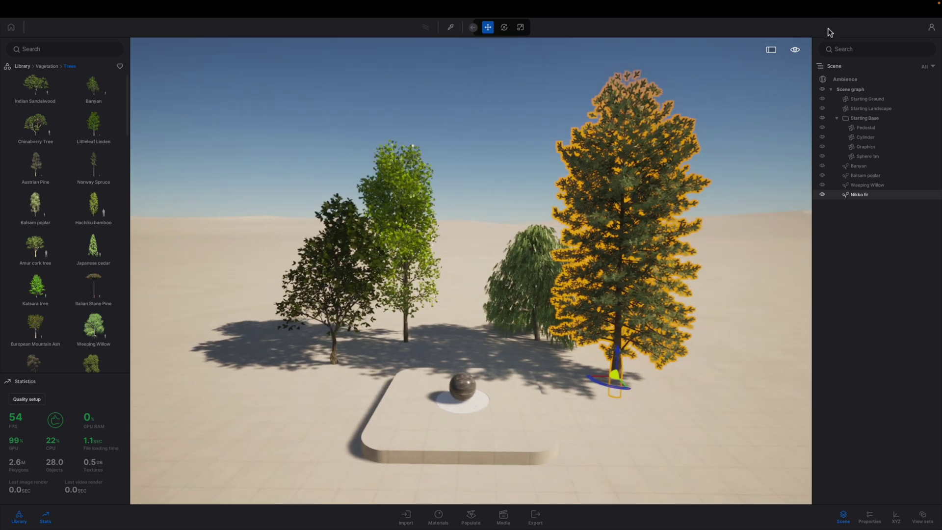
# Look at the viewport's visibility options and view the trees from another angle
pyautogui.click(795, 49)
pyautogui.click(795, 72)
pyautogui.moveTo(747, 95)
pyautogui.mouseDown()
pyautogui.moveTo(743, 118)
pyautogui.moveTo(747, 100)
pyautogui.mouseUp()
pyautogui.press('a')
pyautogui.moveTo(747, 100)
pyautogui.mouseDown(button='right')
pyautogui.moveTo(696, 101)
pyautogui.moveTo(740, 100)
pyautogui.mouseUp(button='right')
pyautogui.press('s')
pyautogui.press('w')
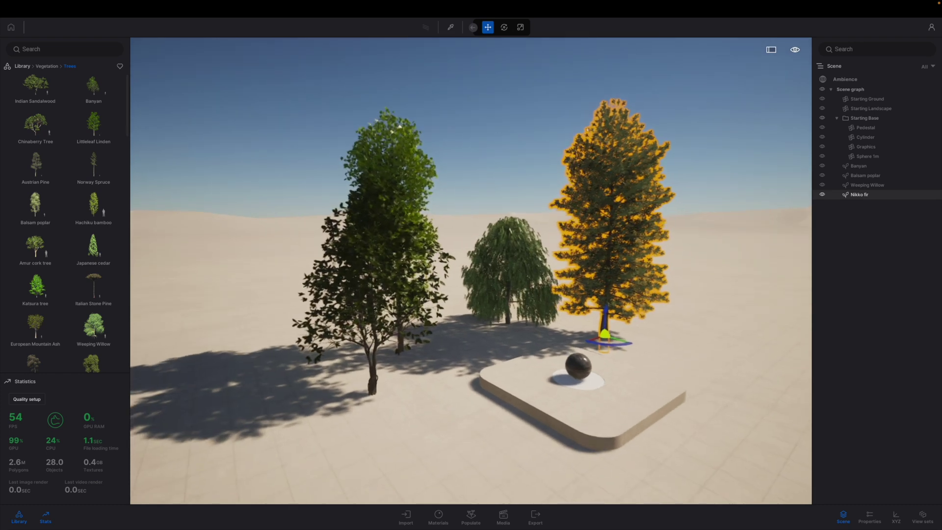
# Show the properties of the selected Nikko fir and increase its age
pyautogui.press('d')
pyautogui.press('w')
pyautogui.press('s')
pyautogui.click(869, 516)
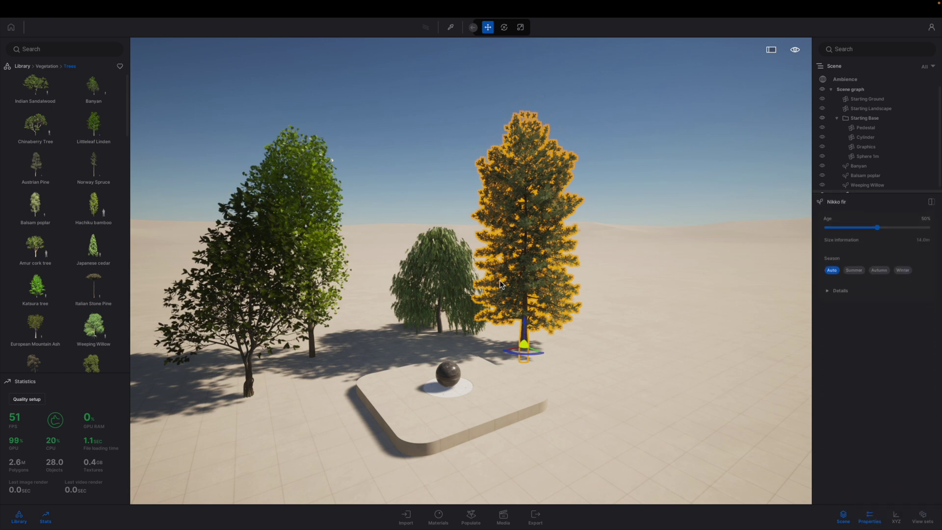
pyautogui.moveTo(877, 227); pyautogui.dragTo(924, 230)
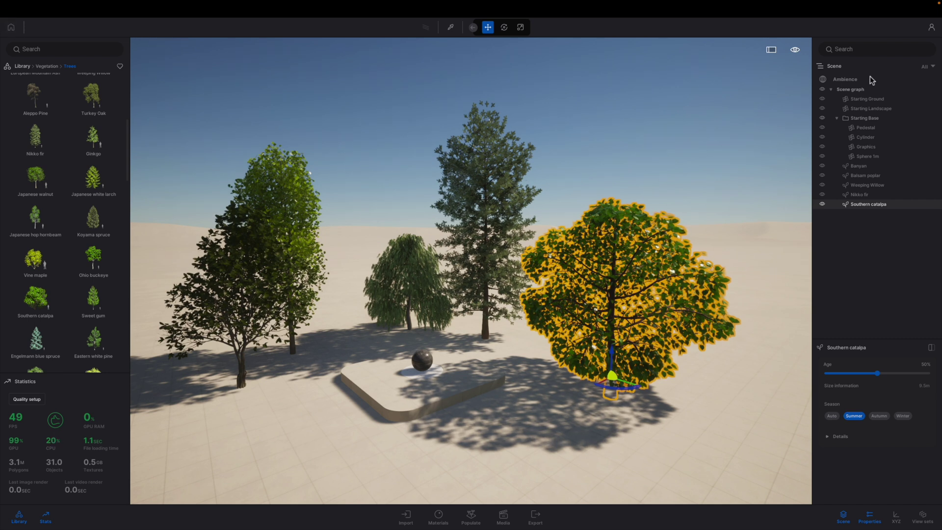
# Check the account options and return to the Home screen
pyautogui.click(931, 28)
pyautogui.click(11, 28)
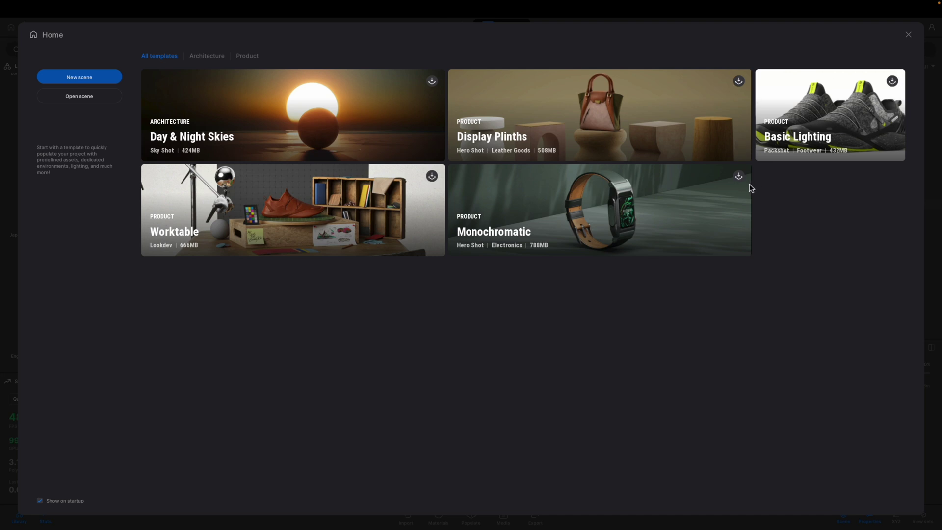
# Open the recent EpicHouse scene, declining the file conversion offered for the older EpicHouse_Done.tm
pyautogui.click(60, 5)
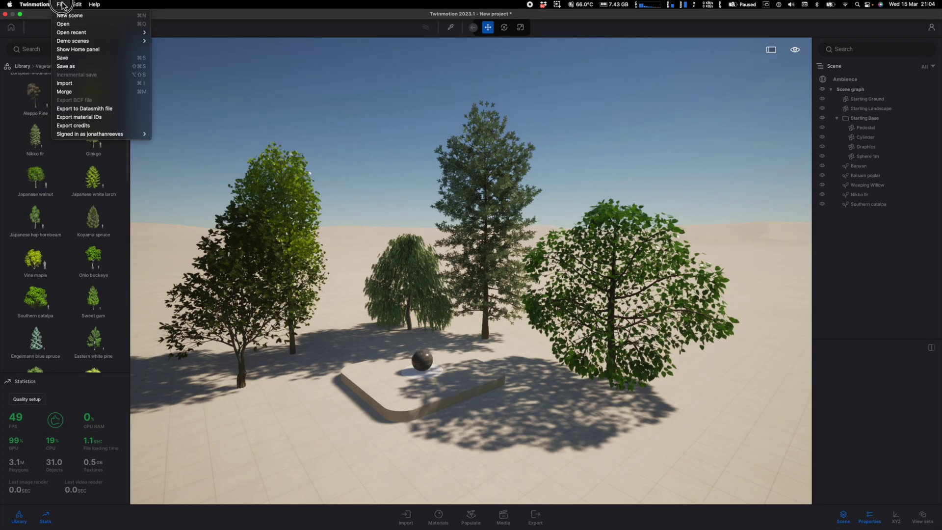
pyautogui.click(71, 32)
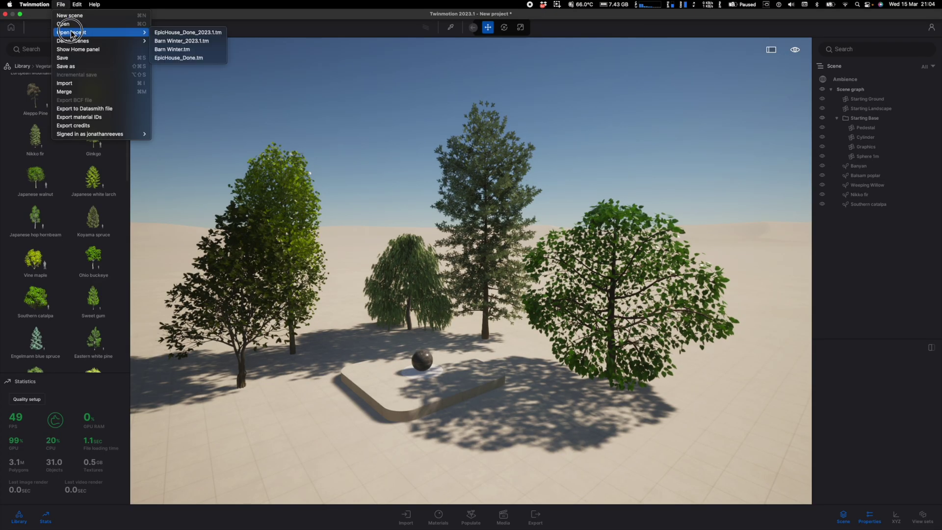
pyautogui.click(74, 40)
pyautogui.click(71, 33)
pyautogui.click(175, 57)
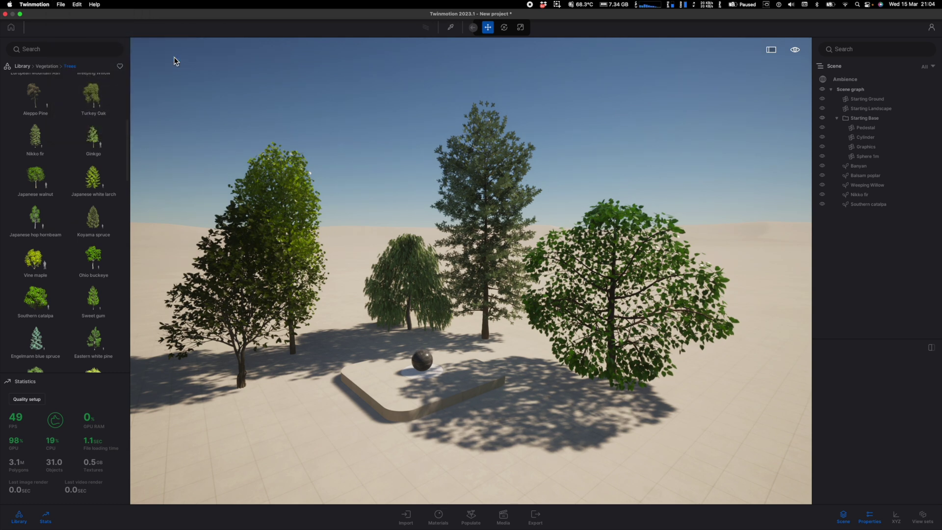
pyautogui.click(483, 298)
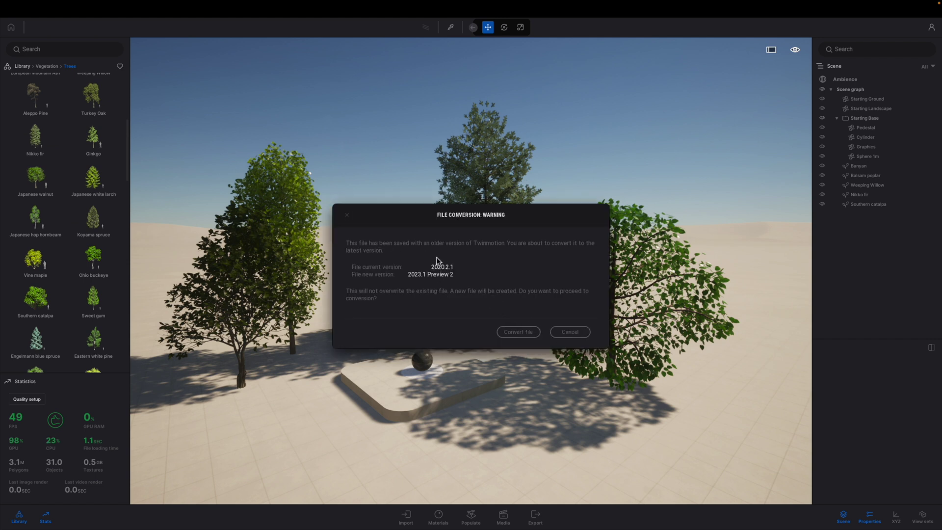
pyautogui.click(570, 332)
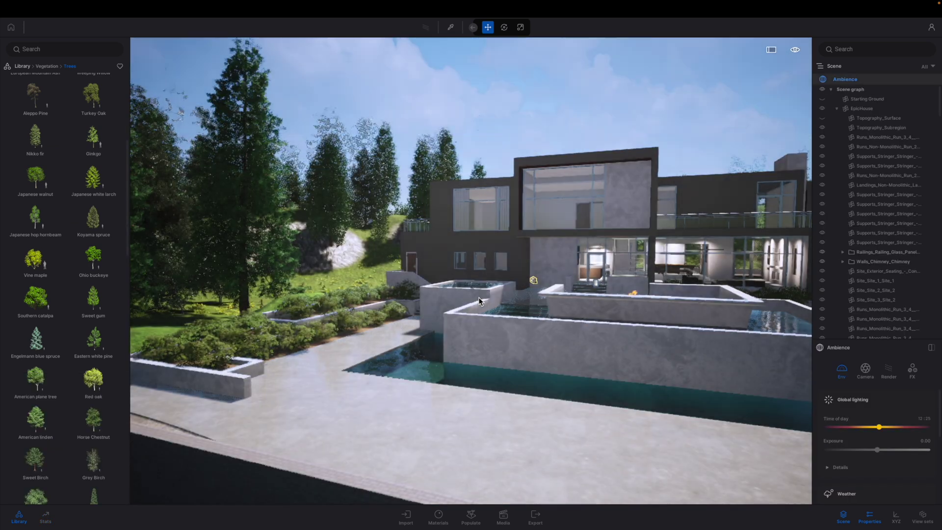
# View the house and pool terrace from several angles and show the scene's performance statistics
pyautogui.scroll(-3, 478, 302)
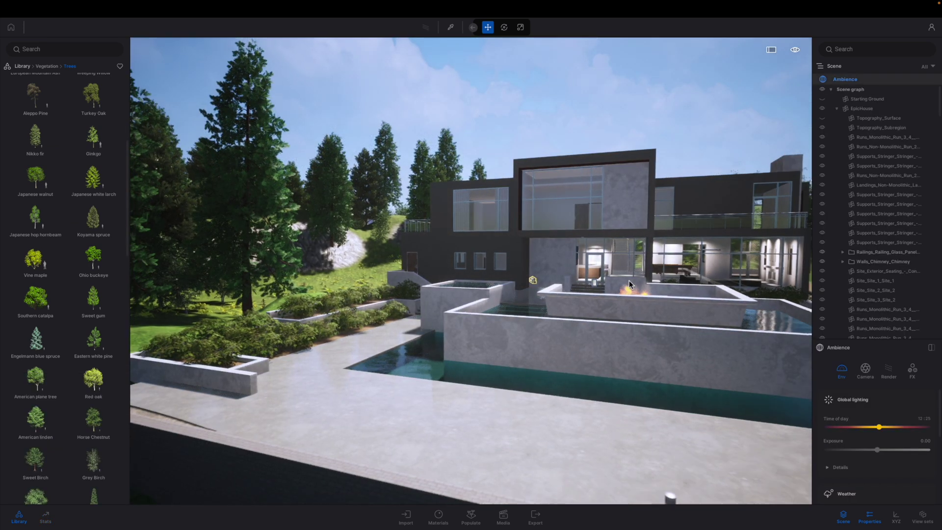
pyautogui.click(406, 396)
pyautogui.press('s')
pyautogui.moveTo(406, 397); pyautogui.dragTo(525, 392, button='right')
pyautogui.press('w')
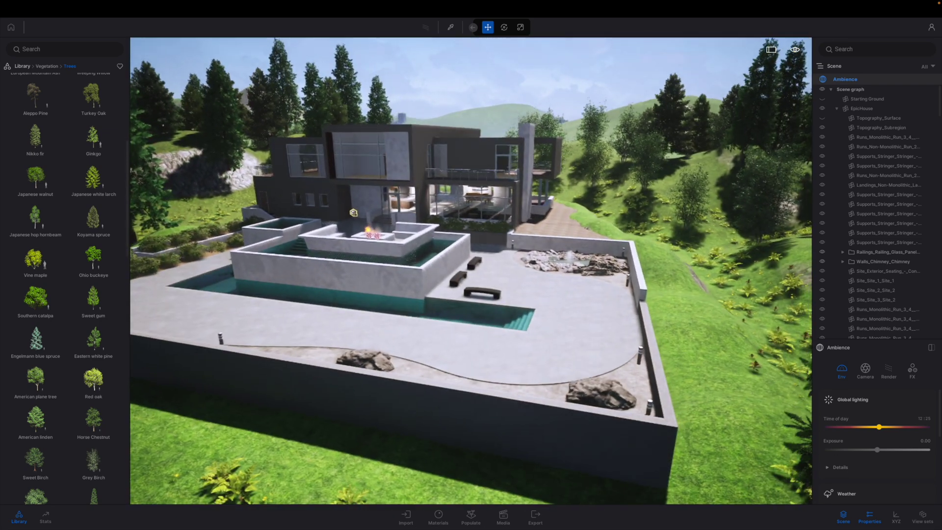
pyautogui.moveTo(515, 336); pyautogui.dragTo(637, 294, button='right')
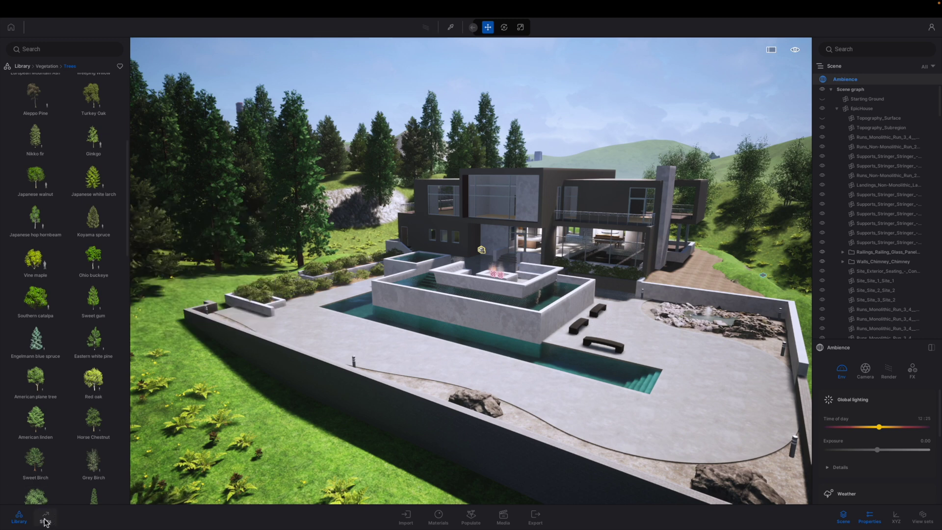
pyautogui.click(45, 520)
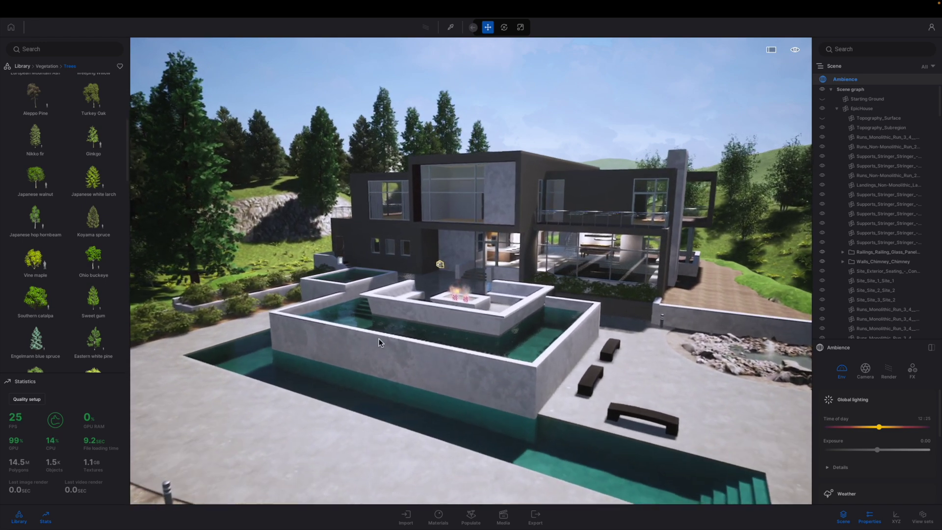
# Adjust the time of day to about 11:13 using the viewport's quick options
pyautogui.moveTo(291, 382); pyautogui.dragTo(334, 358, button='right')
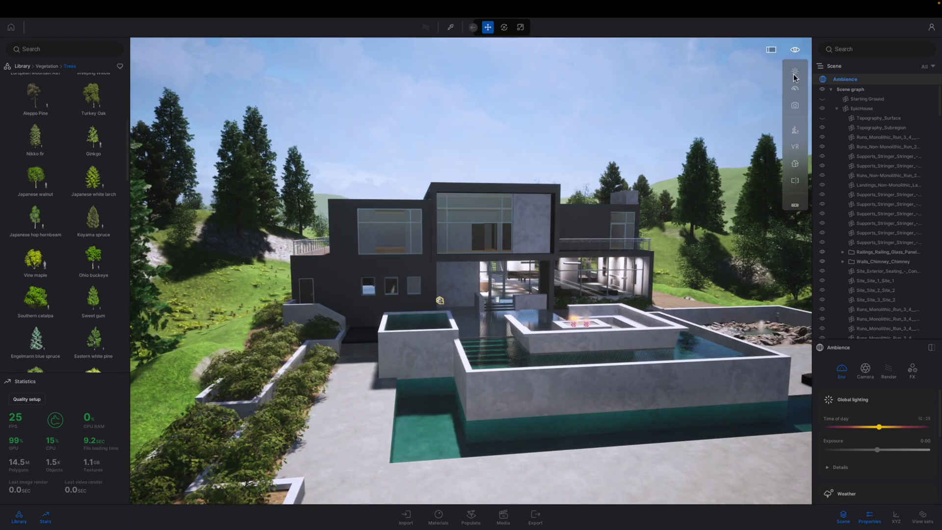
pyautogui.moveTo(795, 76)
pyautogui.moveTo(751, 97)
pyautogui.mouseDown()
pyautogui.moveTo(753, 85)
pyautogui.moveTo(751, 103)
pyautogui.mouseUp()
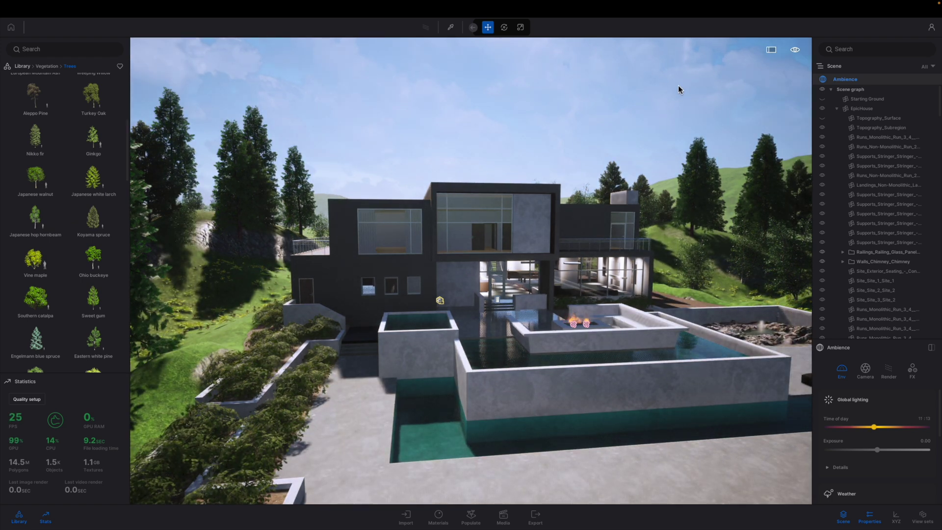
# Place the animated humans Adrian and Agnes from the Characters library side by side on the paving near the pool steps
pyautogui.press('e')
pyautogui.moveTo(406, 189); pyautogui.dragTo(477, 205, button='right')
pyautogui.press('a')
pyautogui.moveTo(390, 281); pyautogui.dragTo(374, 272, button='right')
pyautogui.click(23, 67)
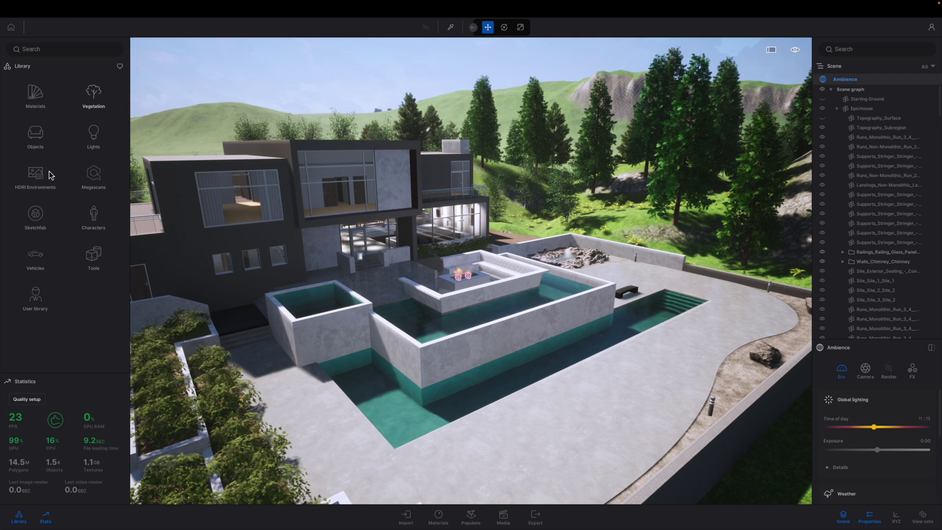
pyautogui.click(91, 216)
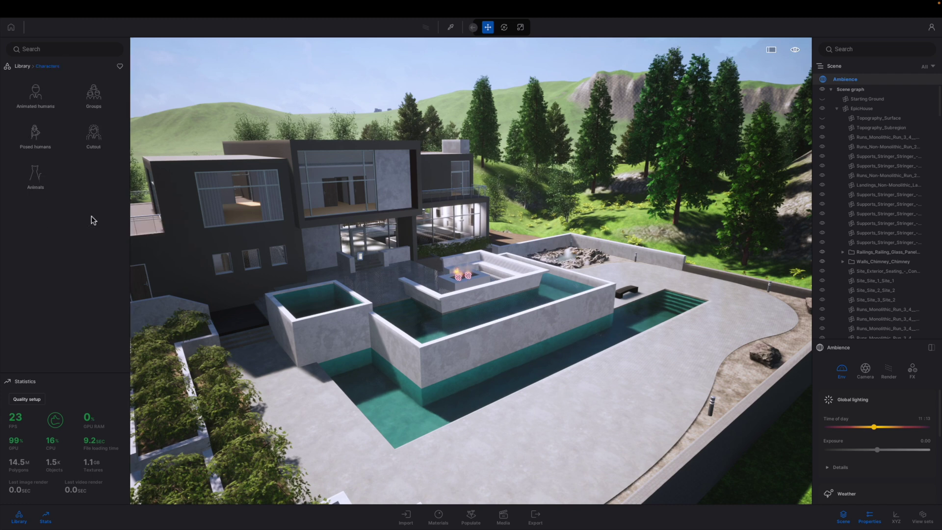
pyautogui.click(36, 96)
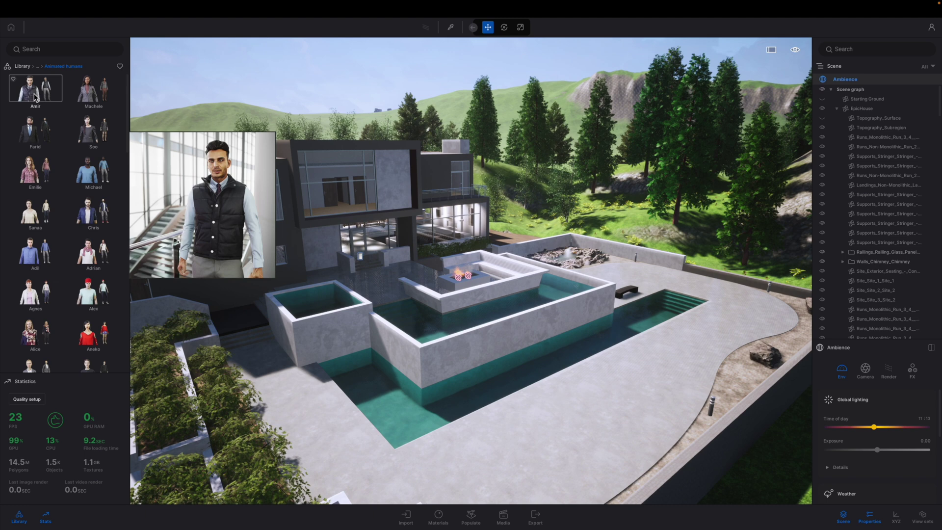
pyautogui.moveTo(100, 258); pyautogui.dragTo(650, 334)
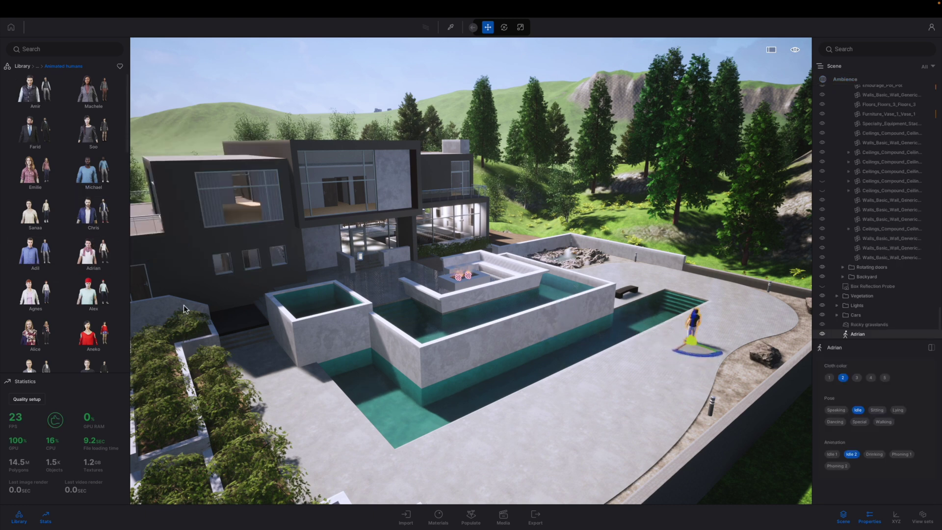
pyautogui.moveTo(209, 312); pyautogui.dragTo(660, 348)
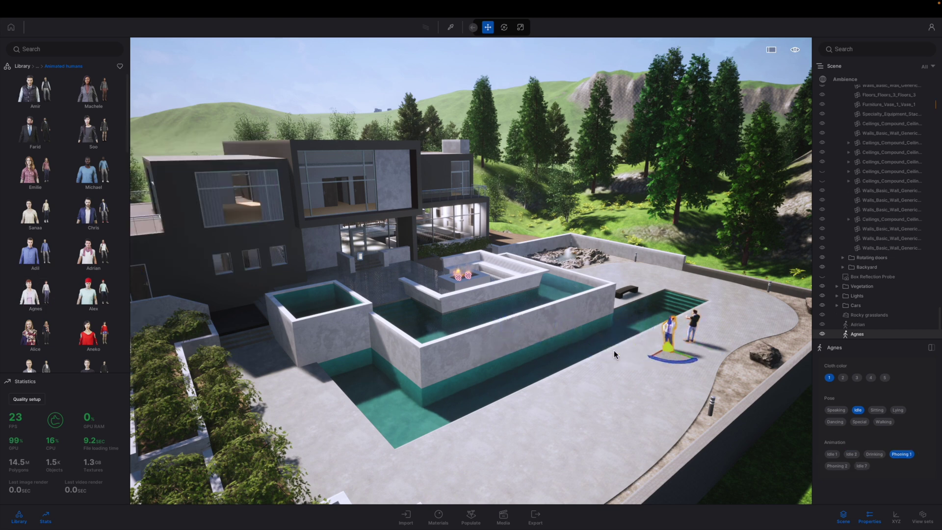
# Give Agnes cloth color 4, try the Speaking and Idle poses, and choose the Walking pose with the Shopping bag 2 animation
pyautogui.press('f')
pyautogui.scroll(-3, 486, 386)
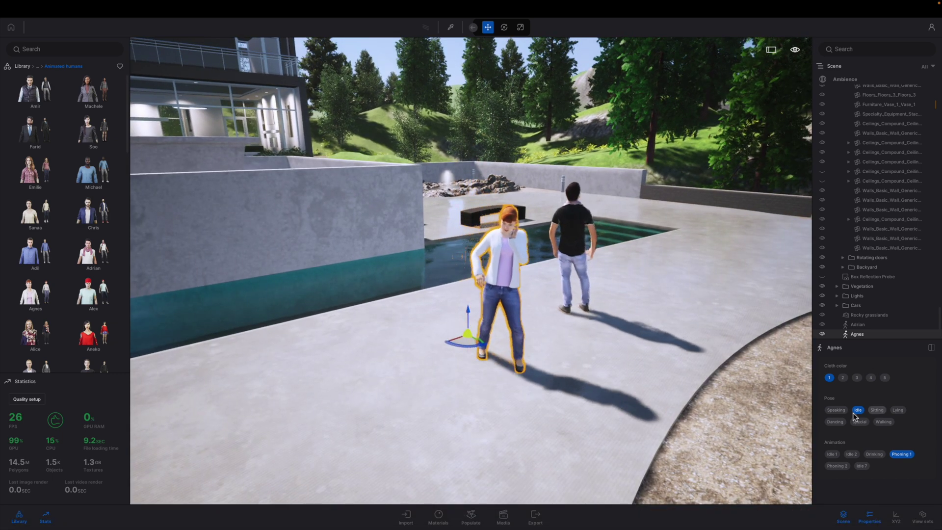
pyautogui.click(835, 410)
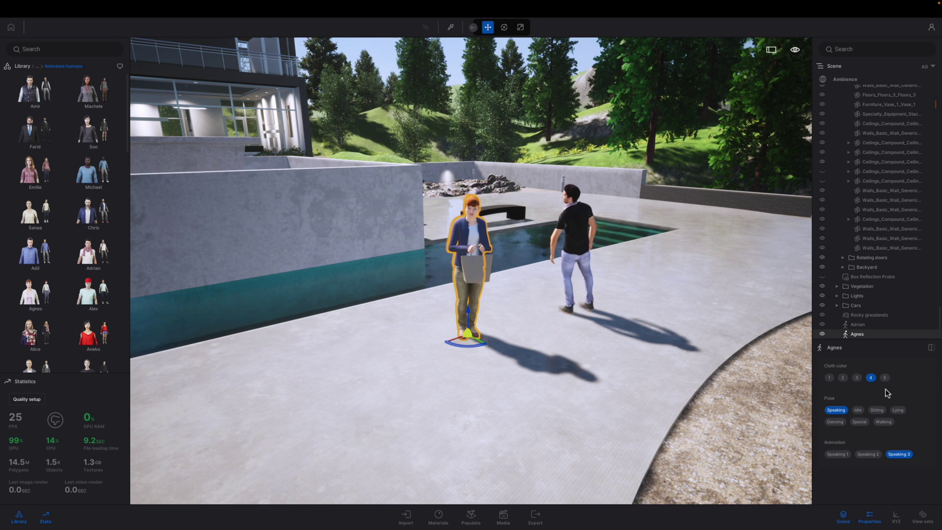
pyautogui.scroll(2, 791, 393)
pyautogui.click(858, 410)
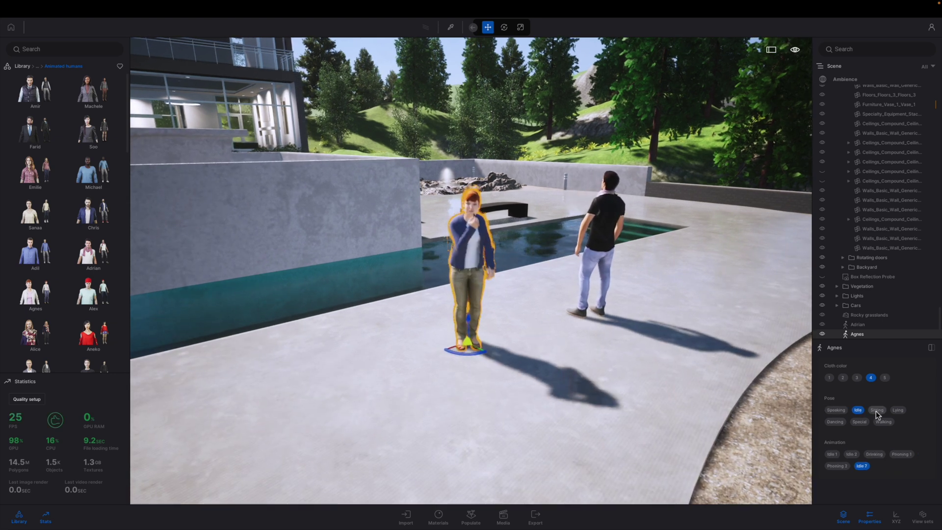
pyautogui.click(882, 421)
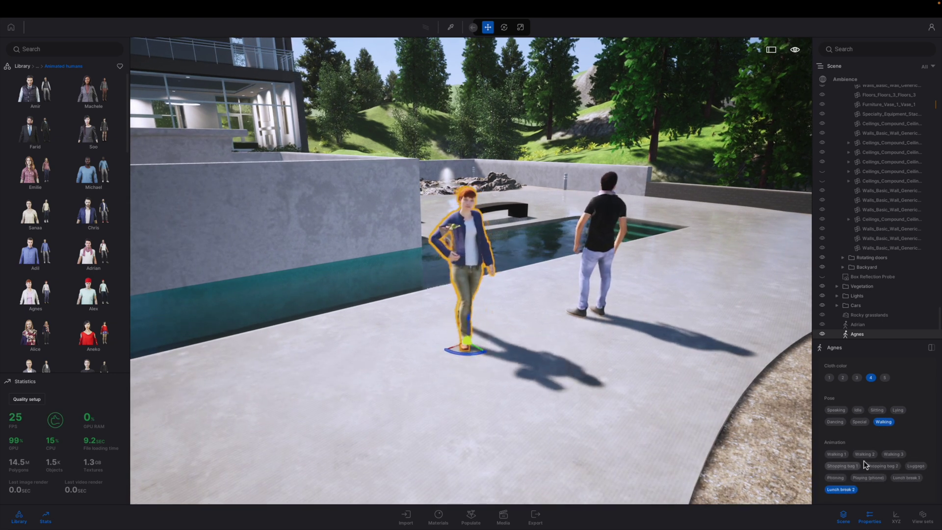
pyautogui.click(864, 454)
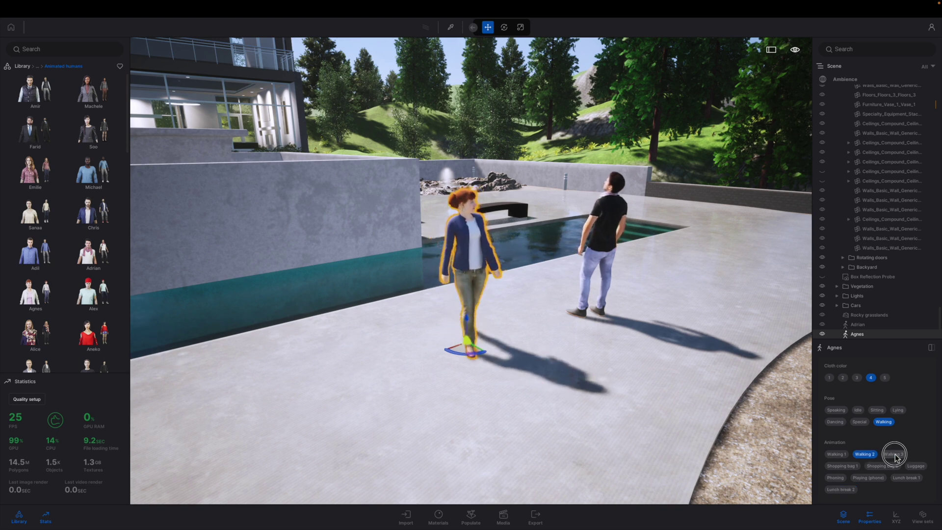
pyautogui.click(884, 464)
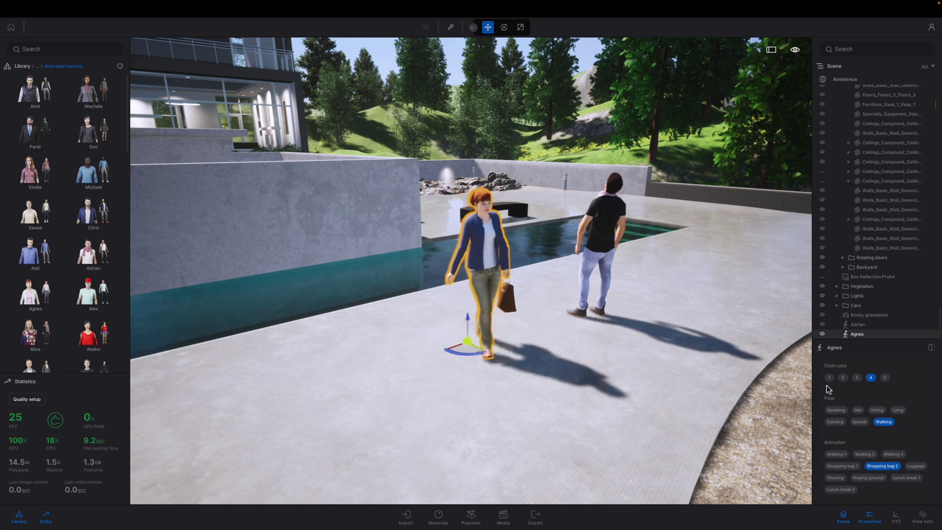
# Place the properties in a separate column beside the scene list and set Agnes's animation to Lunch break 2
pyautogui.click(931, 349)
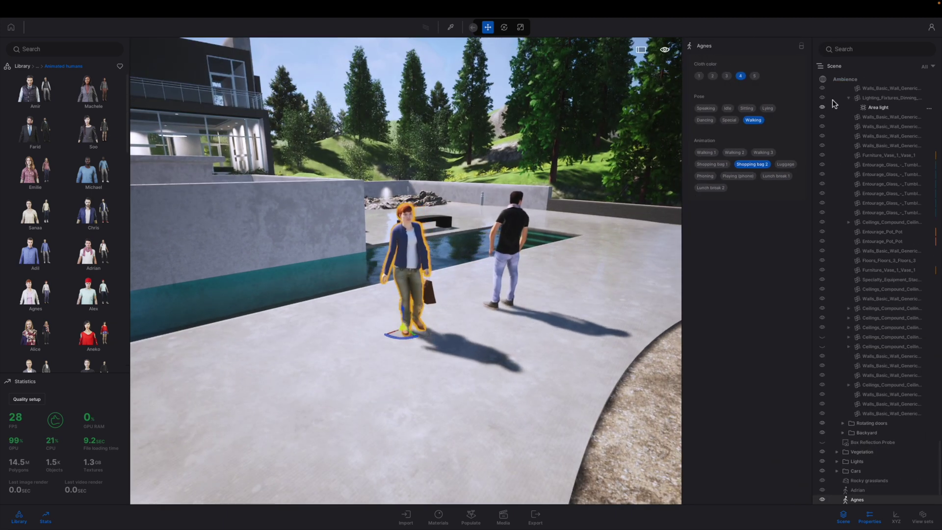
pyautogui.click(774, 177)
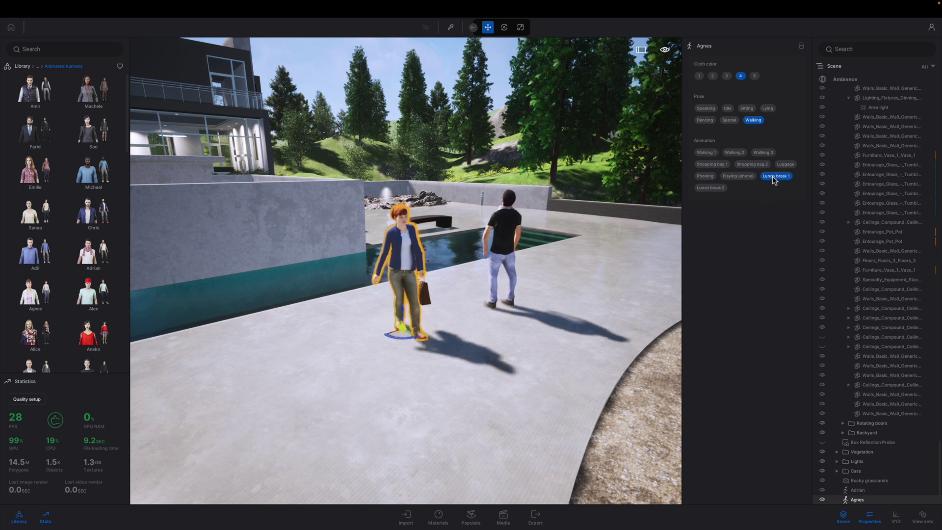
pyautogui.click(710, 188)
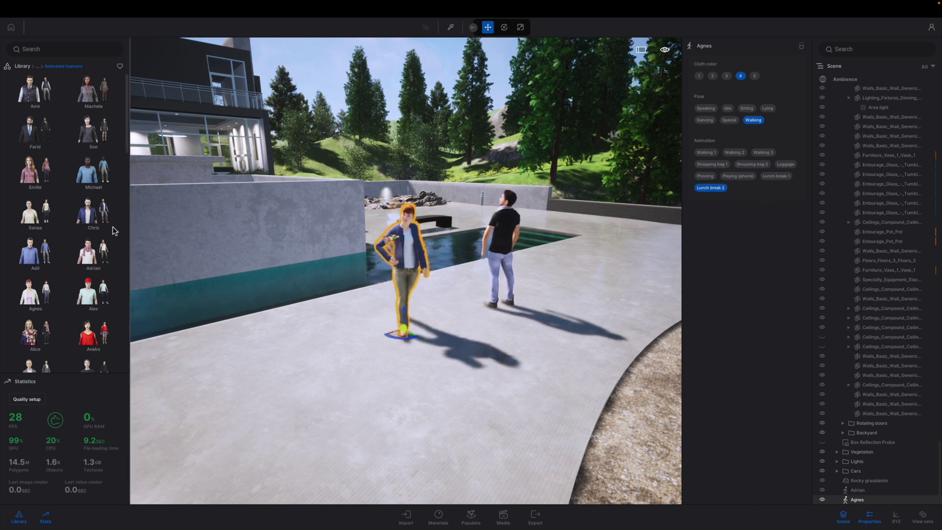
# Add the animated humans Chris, Alice, Helena and Asma to the terrace around the two existing characters
pyautogui.moveTo(87, 211); pyautogui.dragTo(539, 353)
pyautogui.moveTo(38, 339)
pyautogui.moveTo(38, 340); pyautogui.dragTo(328, 349)
pyautogui.moveTo(100, 358); pyautogui.dragTo(358, 364)
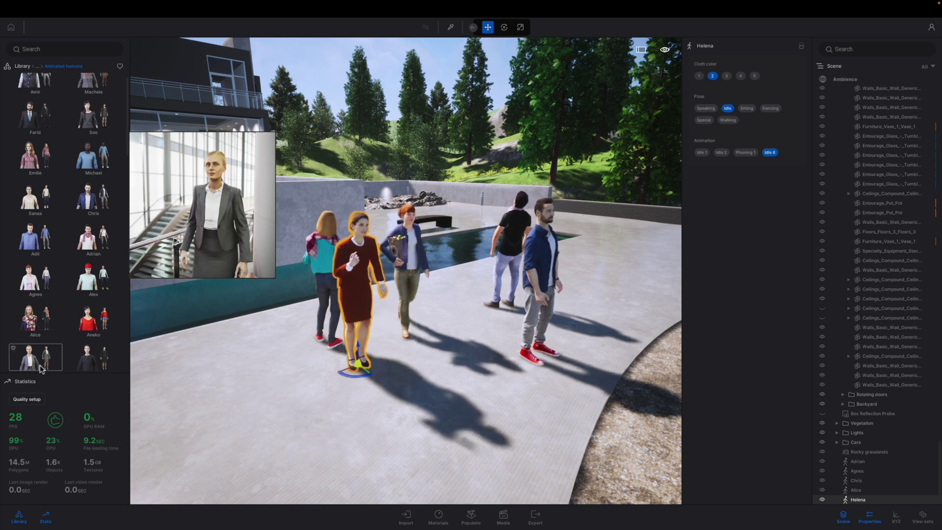
pyautogui.moveTo(33, 363); pyautogui.dragTo(546, 261)
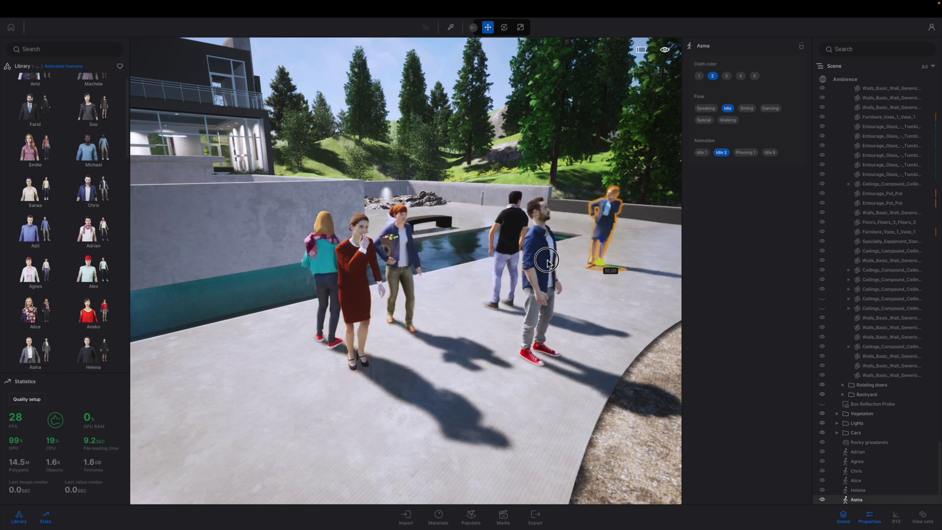
# Select Chris on the terrace and dock the properties back beneath the scene list
pyautogui.press('s')
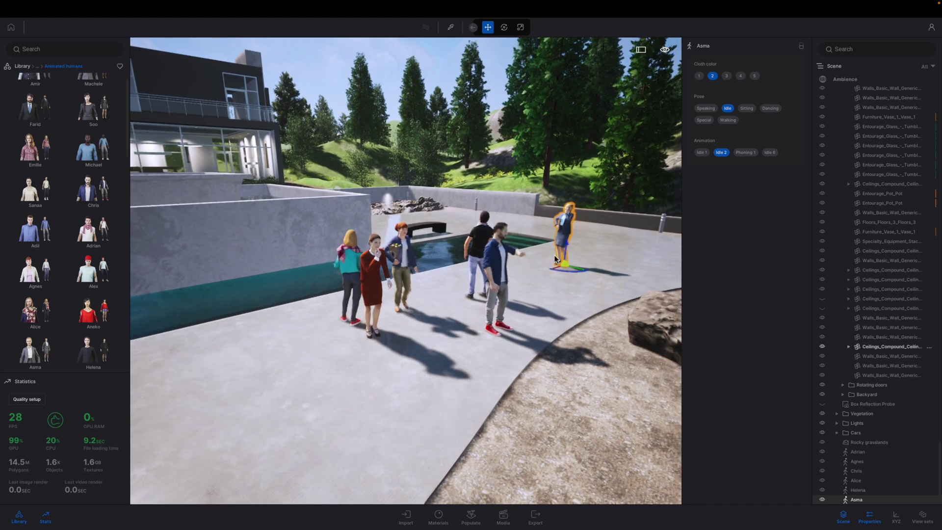
pyautogui.click(501, 271)
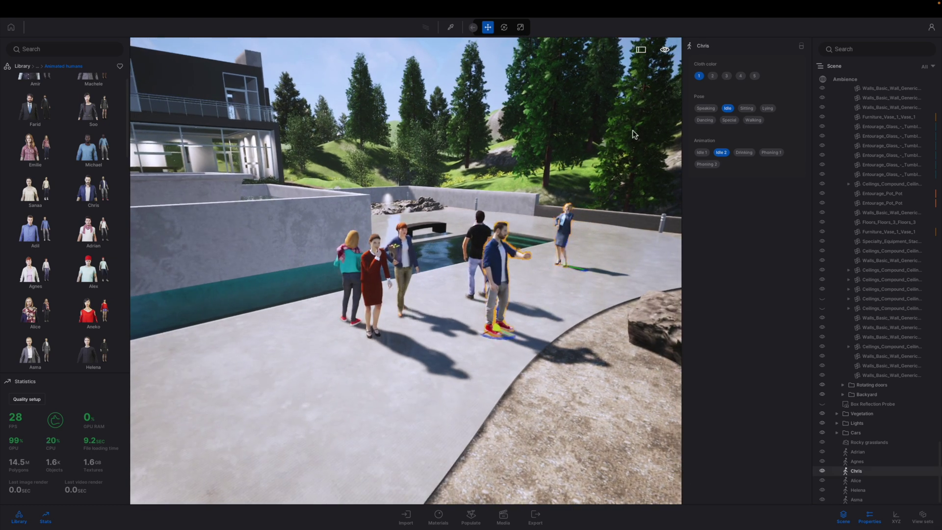
pyautogui.click(801, 46)
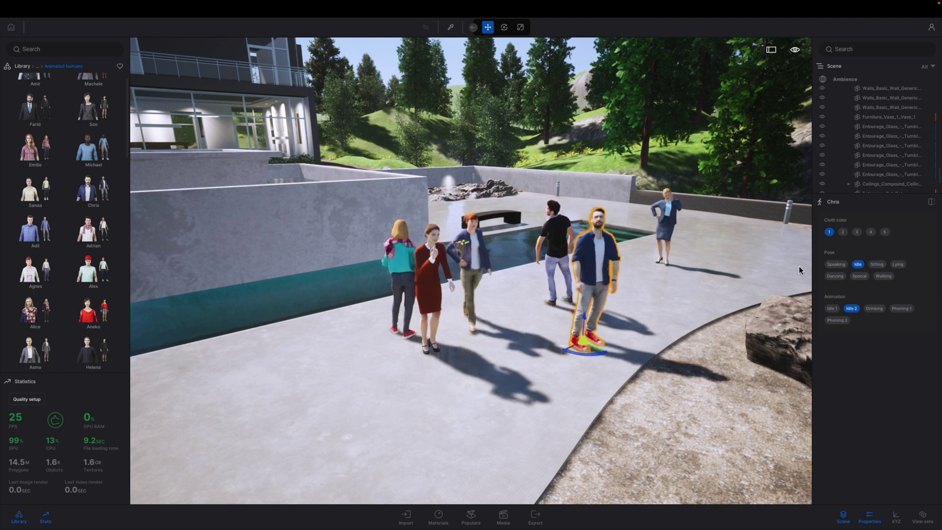
# Add Agnes to the selection with Chris, try Idle and Speaking, and choose the Dancing pose with the Dancing 2 animation for both
pyautogui.keyDown('ctrl'); pyautogui.click(475, 261); pyautogui.keyUp('ctrl')
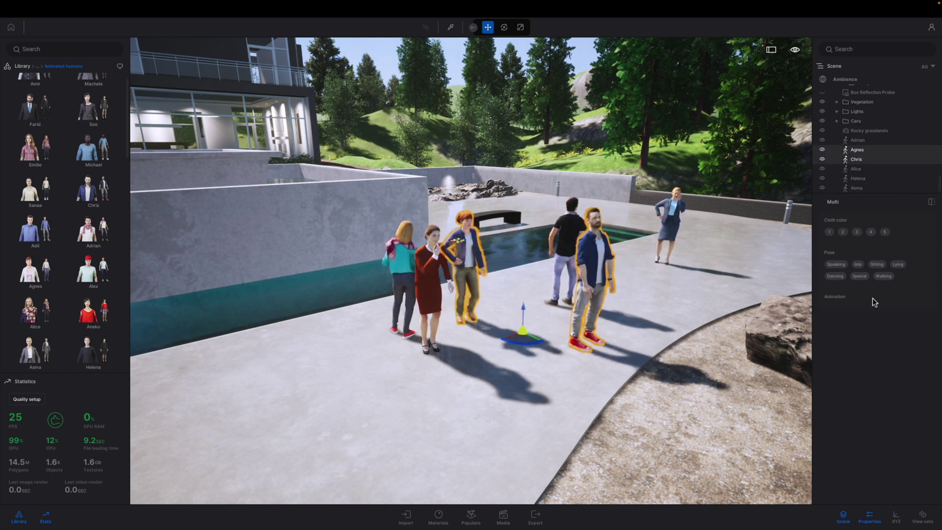
pyautogui.click(858, 265)
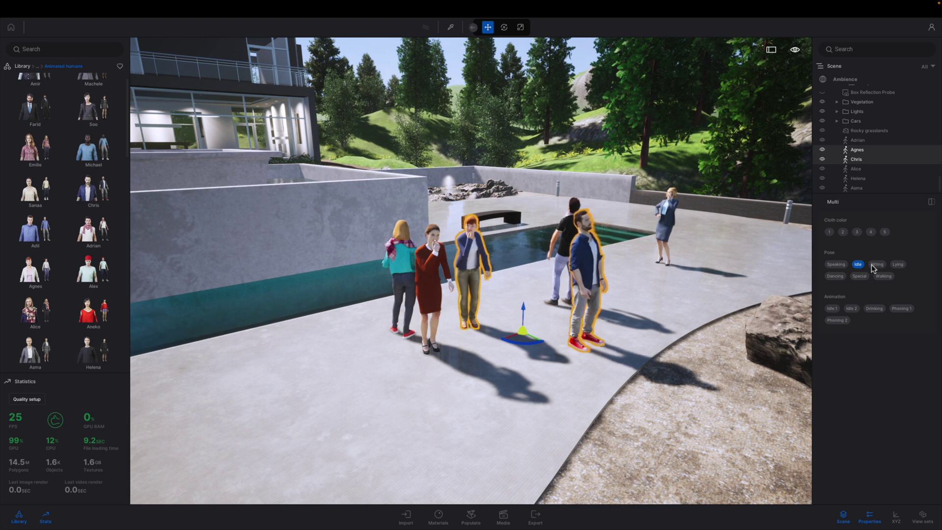
pyautogui.click(835, 264)
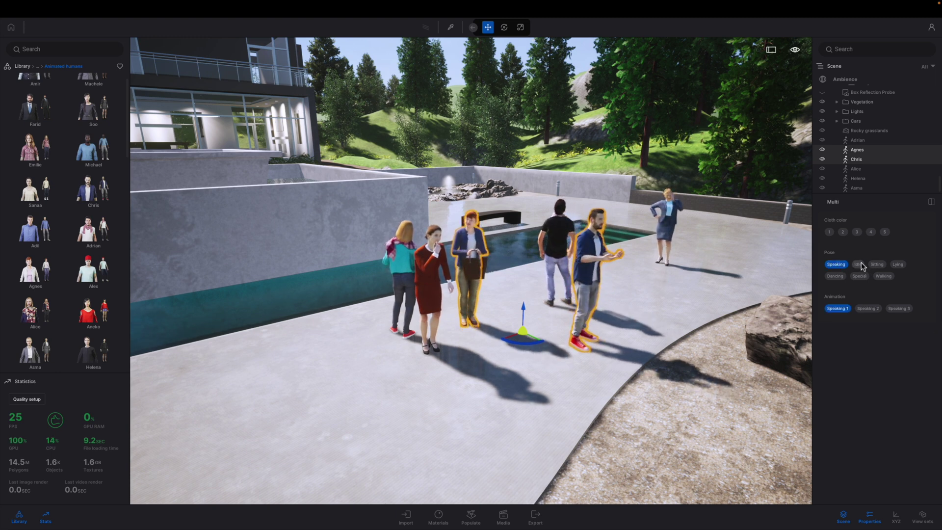
pyautogui.click(857, 265)
pyautogui.click(835, 276)
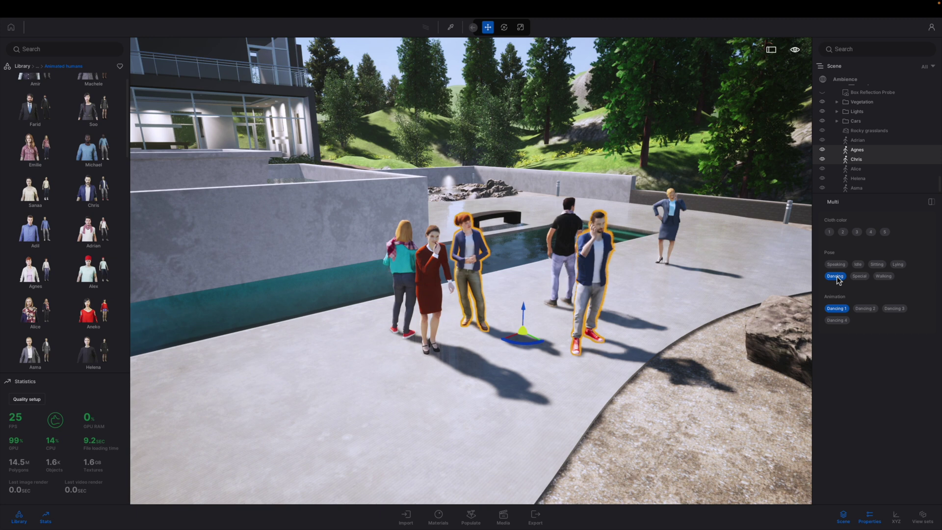
pyautogui.click(865, 309)
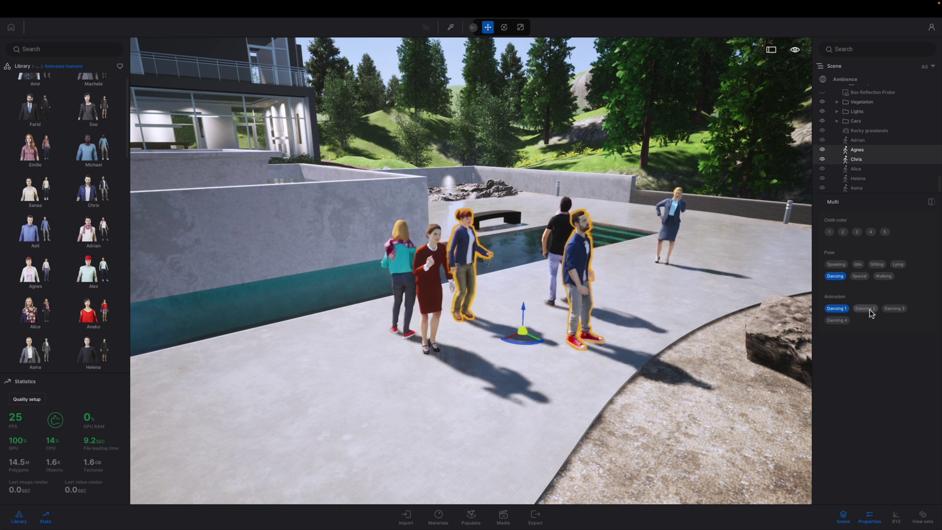
# Switch Agnes and Chris to the Speaking pose, then add Helena and Alice to the selection and give all four the Walking pose
pyautogui.click(892, 309)
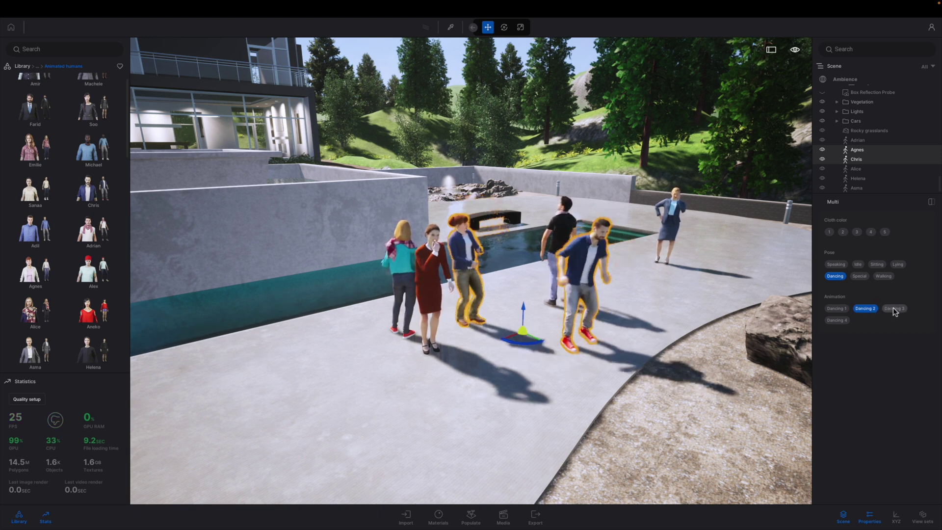
pyautogui.click(835, 264)
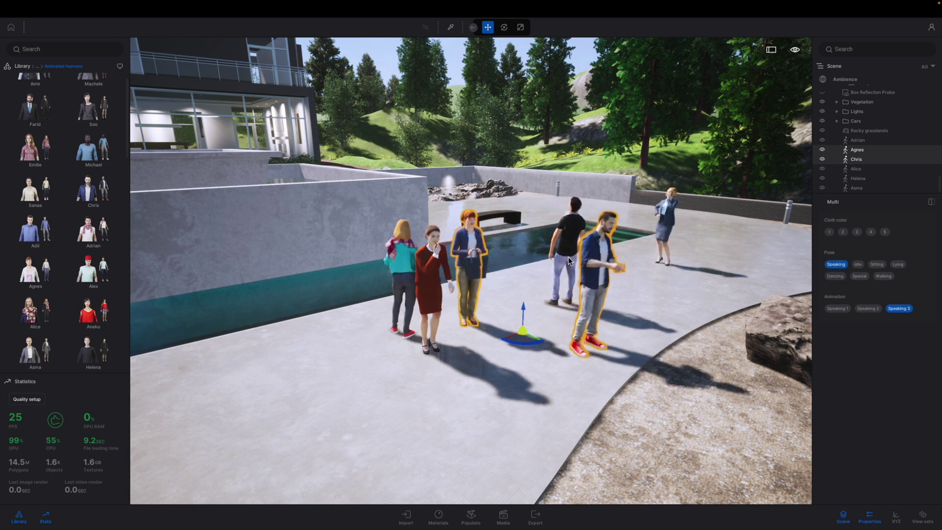
pyautogui.keyDown('ctrl'); pyautogui.click(415, 260); pyautogui.keyUp('ctrl')
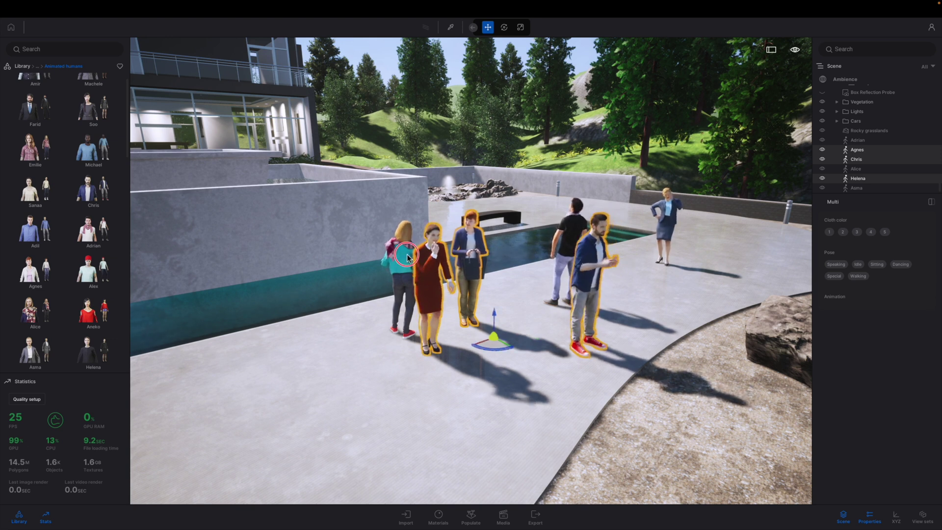
pyautogui.keyDown('ctrl'); pyautogui.click(406, 253); pyautogui.keyUp('ctrl')
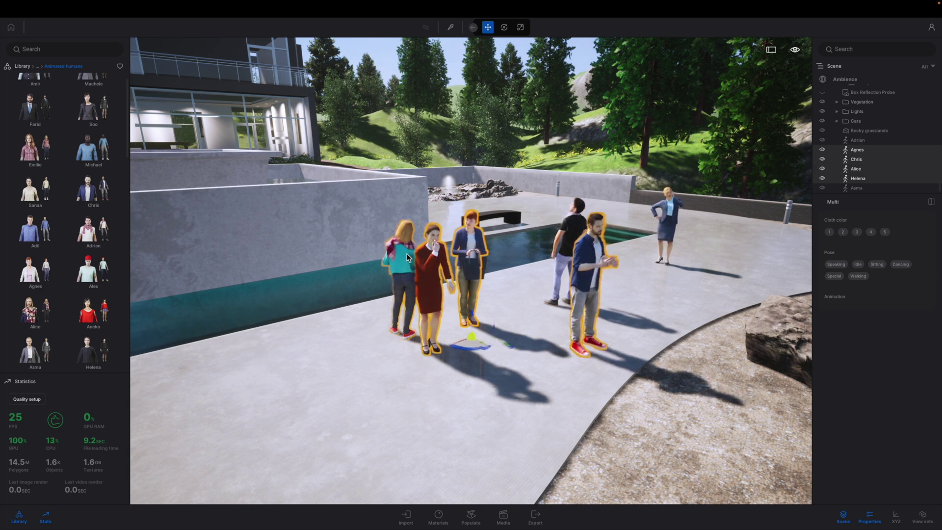
pyautogui.click(858, 277)
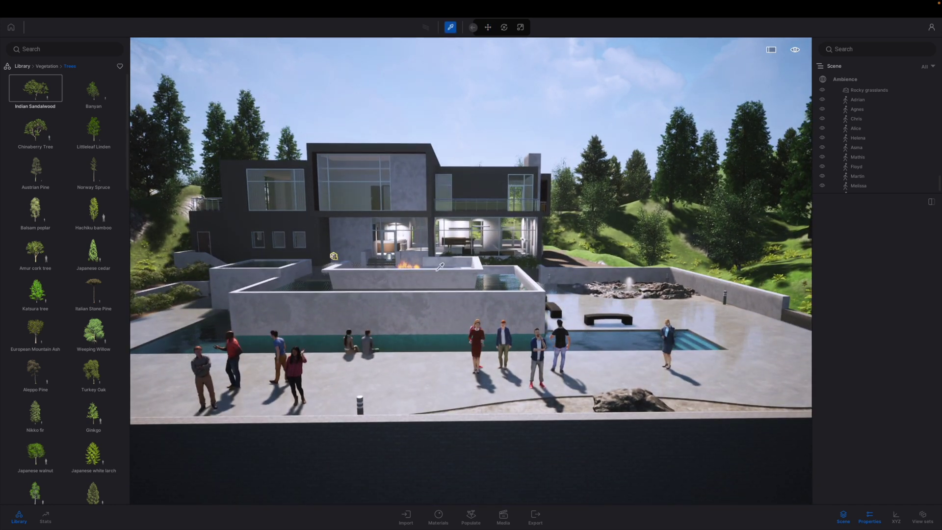
# Pick the accent material of the concrete pool wall and set its grunge to 55% and luminosity to 48%
pyautogui.click(413, 320)
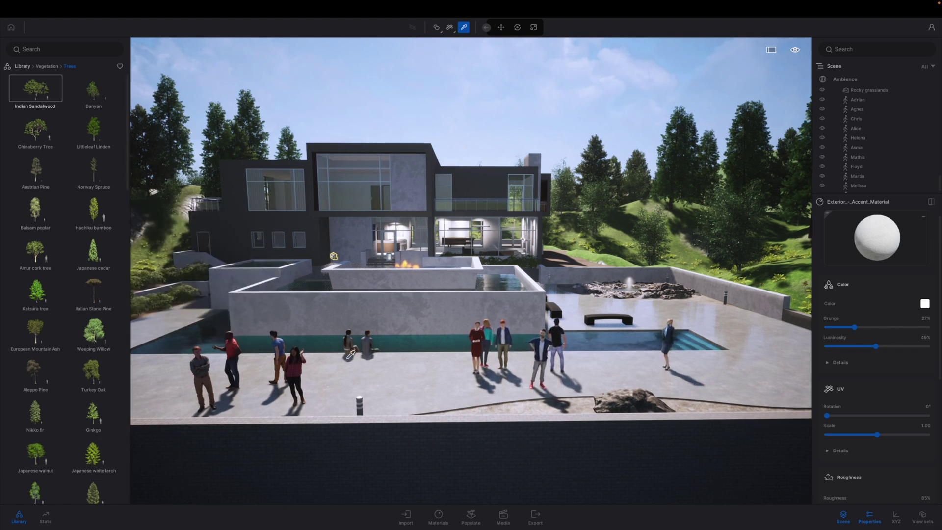
pyautogui.press('w')
pyautogui.press('w')
pyautogui.press('q')
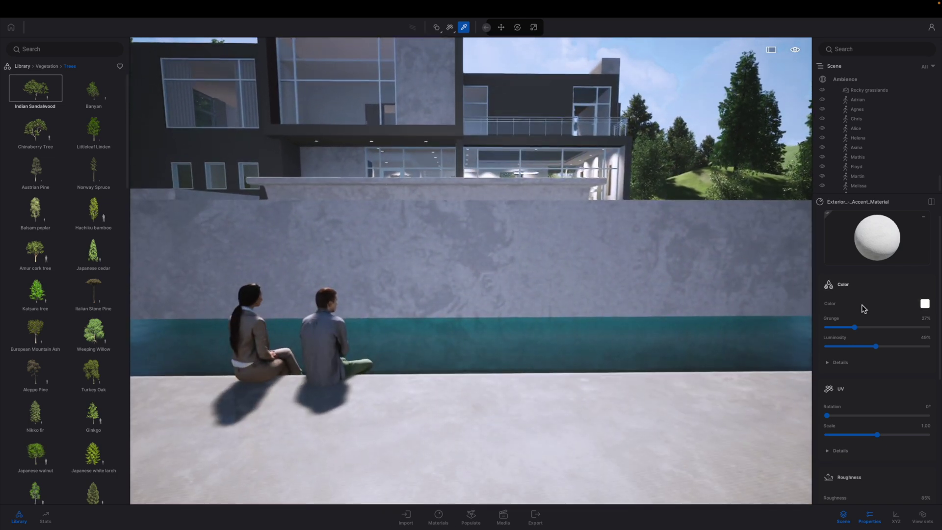
pyautogui.moveTo(855, 329); pyautogui.dragTo(877, 346)
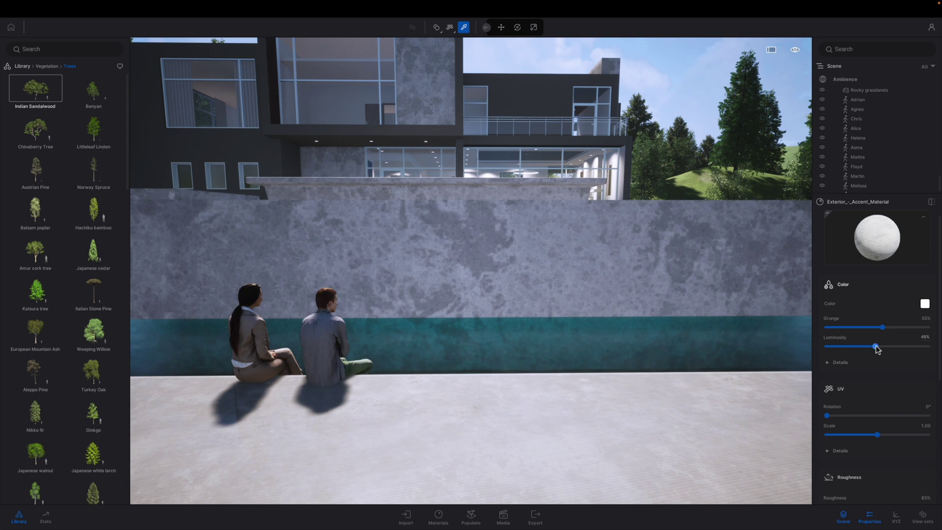
# Set the wall accent material's saturation to 1.6, gamma to 1.2 and lift to -0.2, and slightly lower its gain
pyautogui.click(828, 363)
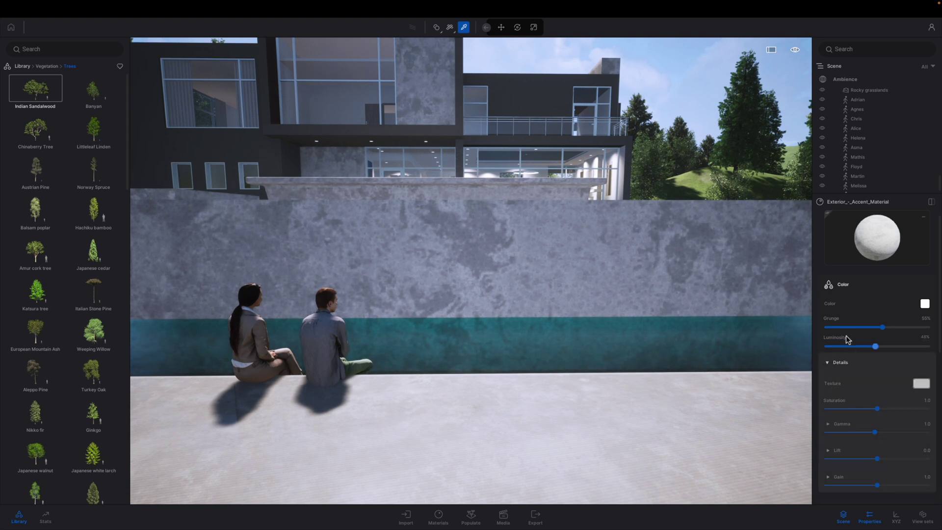
pyautogui.scroll(-2, 845, 319)
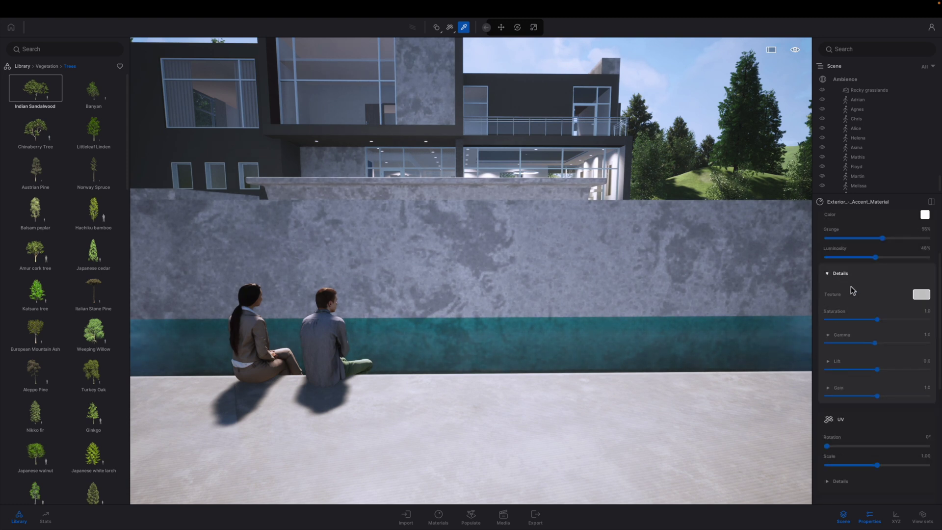
pyautogui.moveTo(863, 320); pyautogui.dragTo(871, 397)
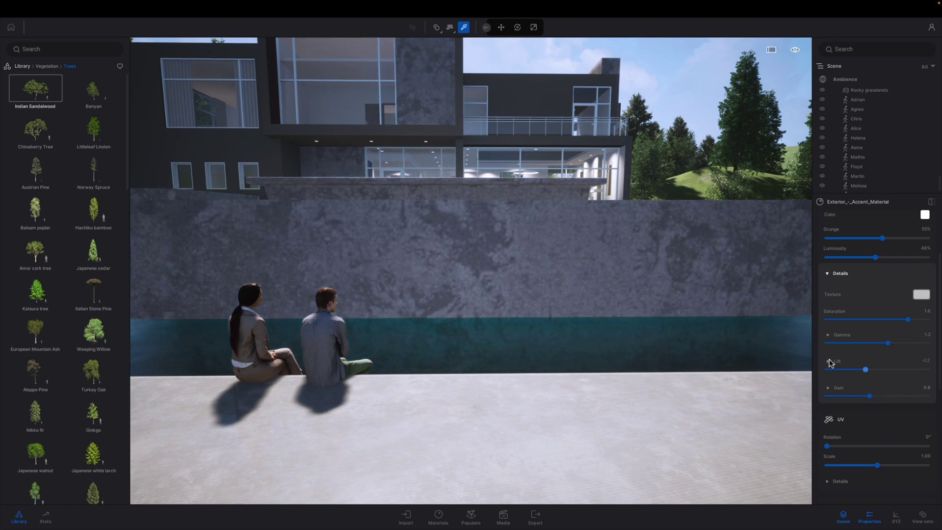
# Try a lower Gamma R on the wall accent material and set it back to 1.0
pyautogui.click(827, 335)
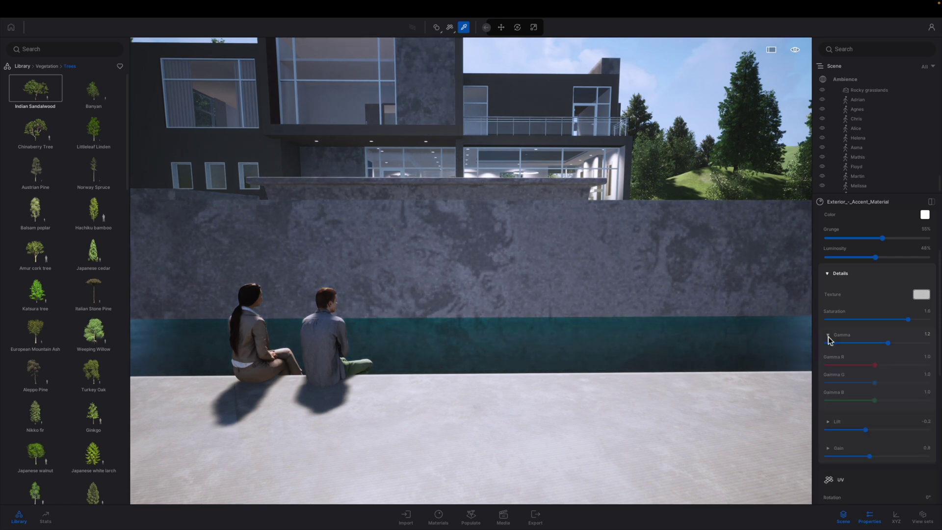
pyautogui.moveTo(873, 366)
pyautogui.mouseDown()
pyautogui.moveTo(837, 366)
pyautogui.moveTo(896, 365)
pyautogui.moveTo(865, 365)
pyautogui.mouseUp()
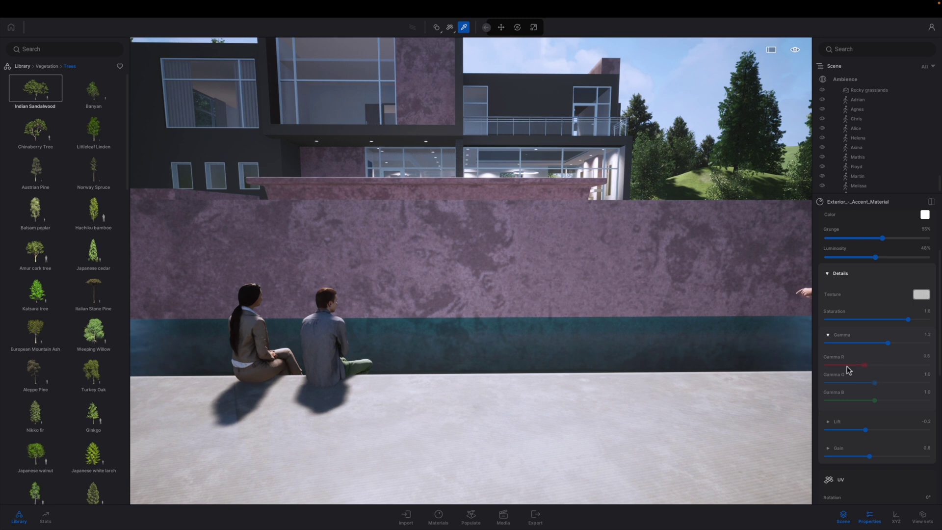
pyautogui.moveTo(868, 366); pyautogui.dragTo(874, 366)
pyautogui.click(828, 335)
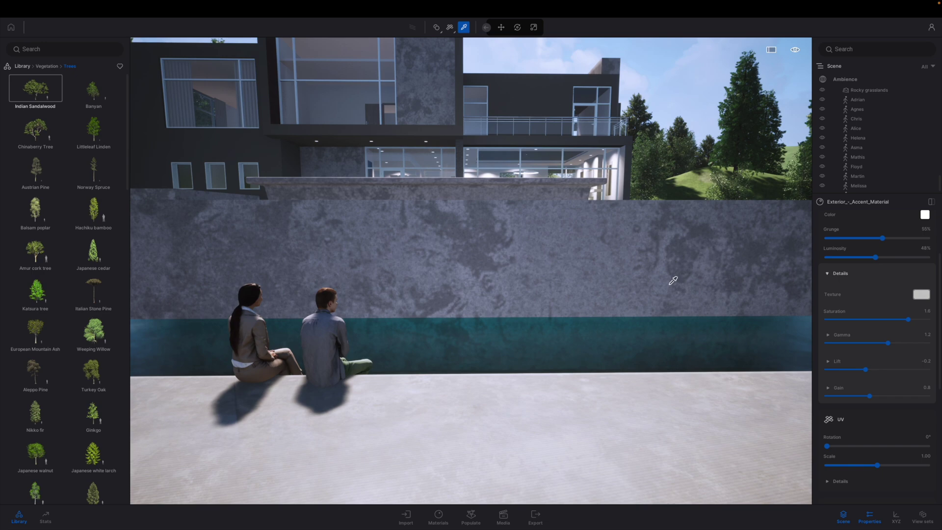
# Pick the glass of the large upper-floor window and set its opacity to 33% and Fresnel opacity to 0.30
pyautogui.press('w')
pyautogui.press('e')
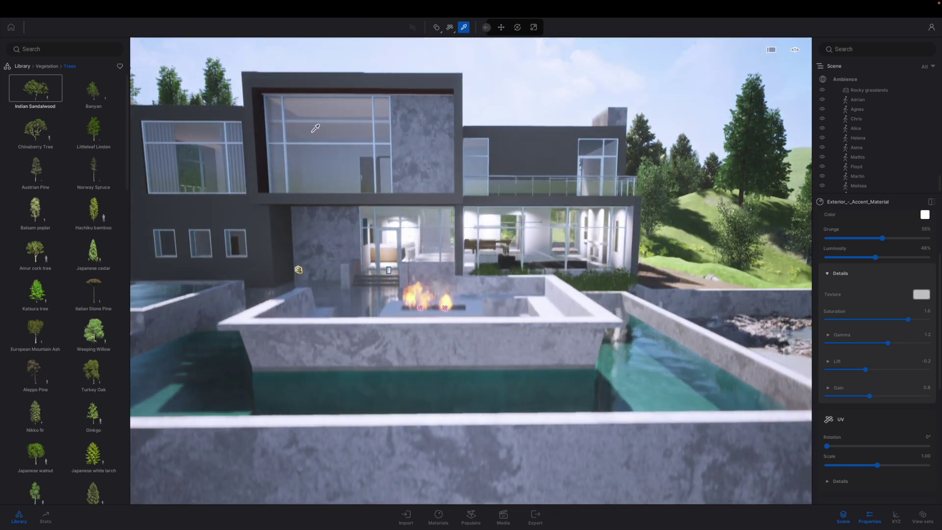
pyautogui.scroll(10, 343, 209)
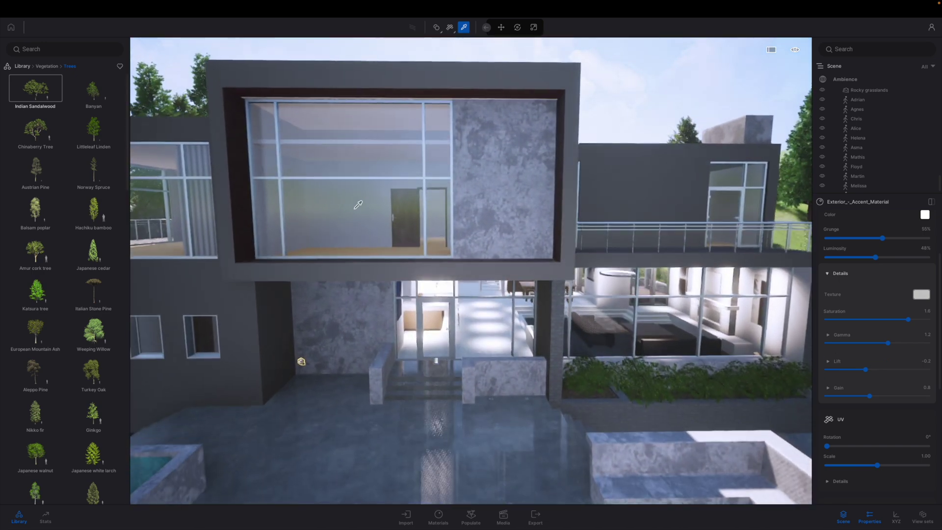
pyautogui.click(356, 216)
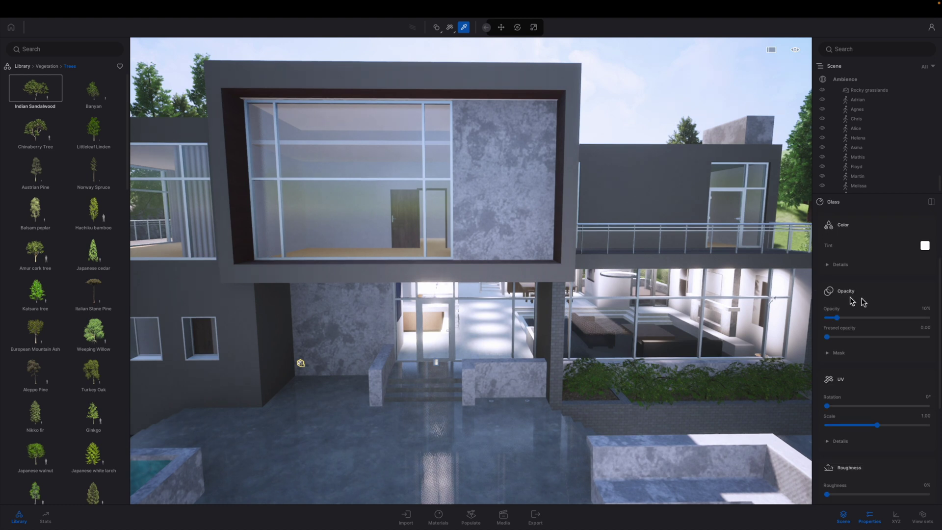
pyautogui.moveTo(843, 319)
pyautogui.mouseDown()
pyautogui.moveTo(902, 313)
pyautogui.moveTo(879, 316)
pyautogui.moveTo(851, 337)
pyautogui.moveTo(860, 319)
pyautogui.mouseUp()
pyautogui.keyDown('shift'); pyautogui.moveTo(593, 338); pyautogui.dragTo(422, 349, button='middle'); pyautogui.keyUp('shift')
pyautogui.keyDown('shift'); pyautogui.moveTo(369, 360); pyautogui.dragTo(638, 229, button='middle'); pyautogui.keyUp('shift')
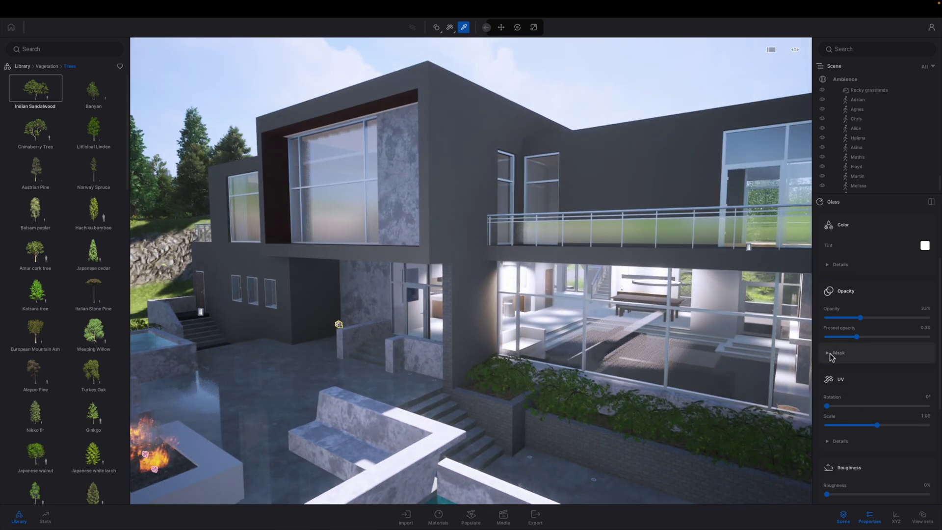
# Slightly raise the glass material's roughness and set its color saturation to 1.7
pyautogui.click(830, 353)
pyautogui.click(828, 355)
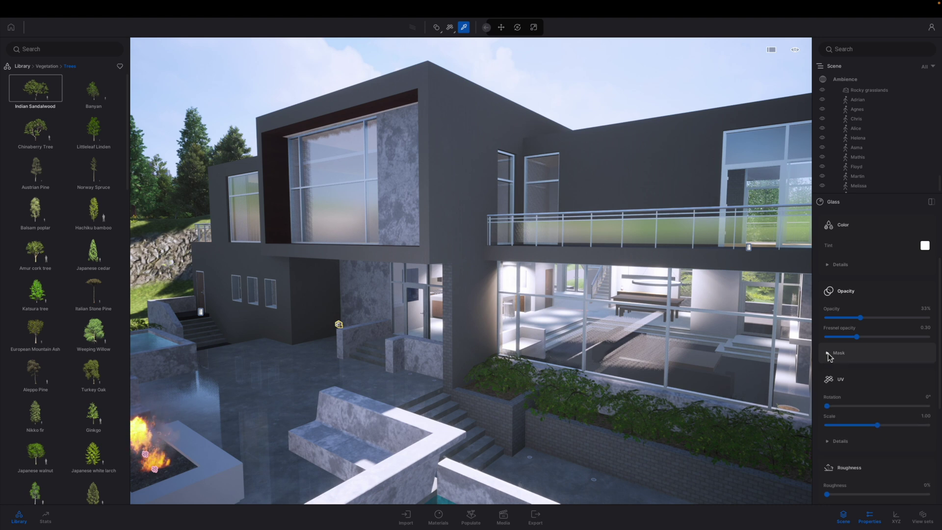
pyautogui.moveTo(827, 495)
pyautogui.mouseDown()
pyautogui.moveTo(863, 496)
pyautogui.moveTo(832, 496)
pyautogui.mouseUp()
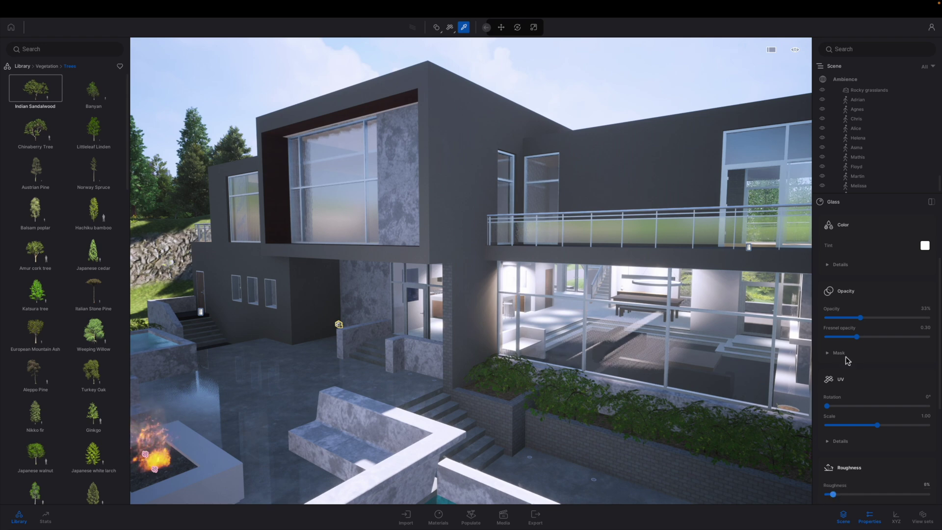
pyautogui.click(828, 265)
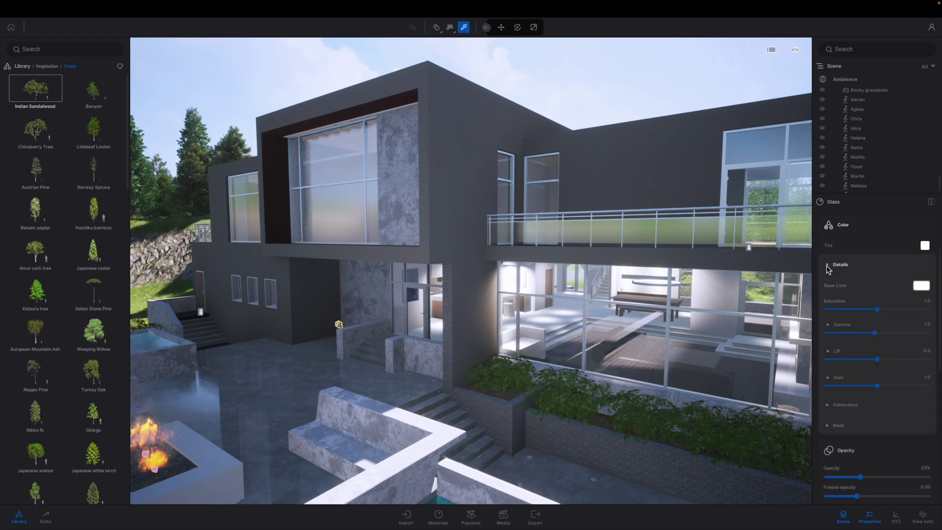
pyautogui.moveTo(880, 311); pyautogui.dragTo(913, 310)
pyautogui.press('s')
pyautogui.press('d')
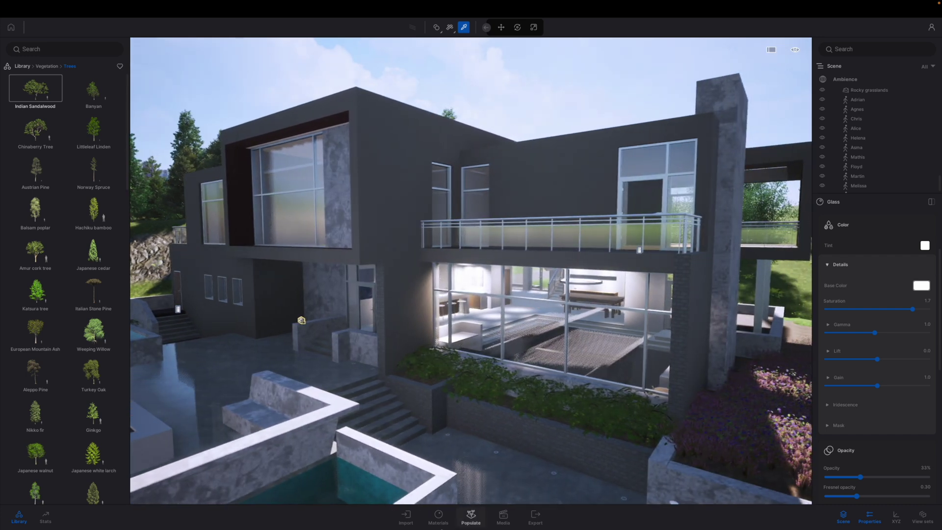
# Open the list of materials used in the scene, browse it, and show the settings of Artwork_2
pyautogui.click(438, 518)
pyautogui.click(438, 517)
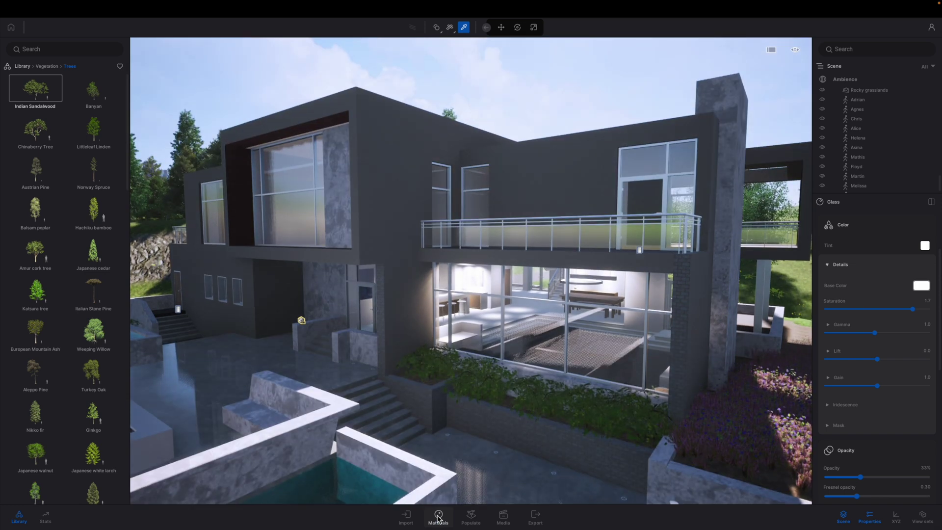
pyautogui.click(438, 518)
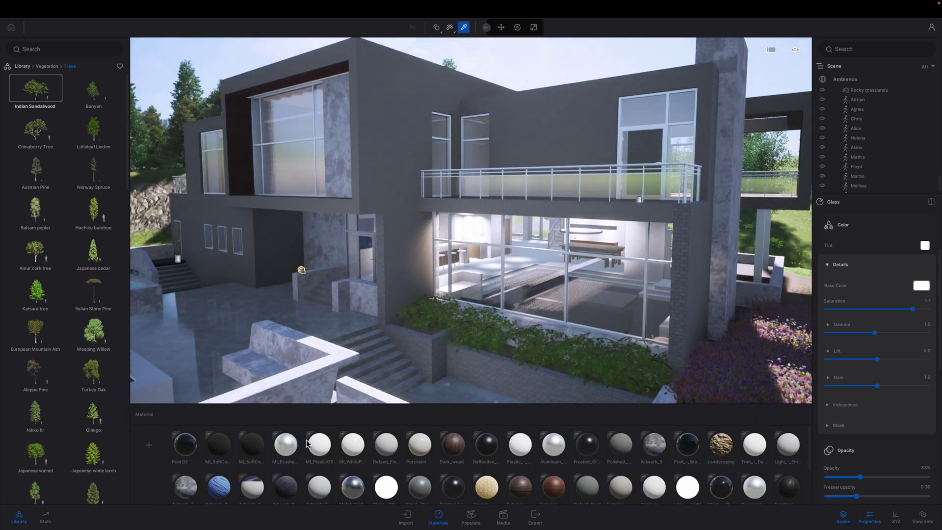
pyautogui.scroll(-5, 520, 444)
pyautogui.press('Escape')
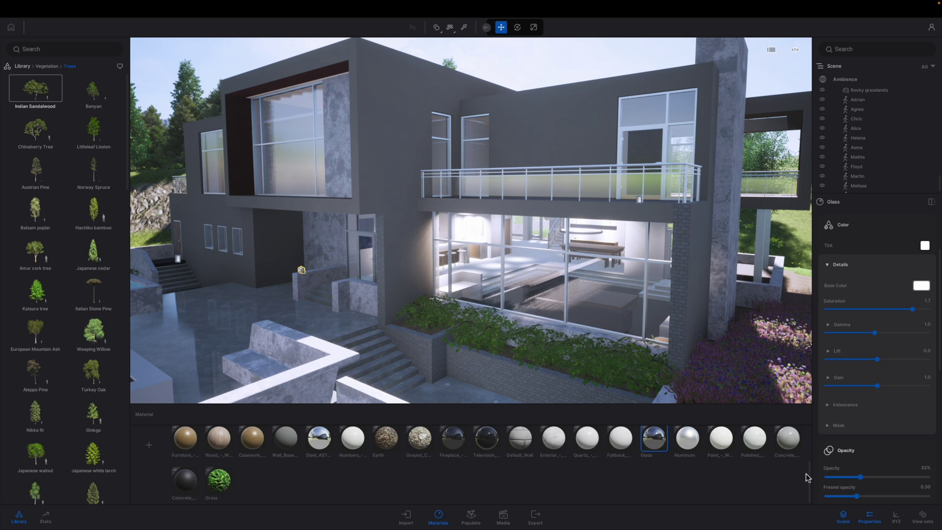
pyautogui.moveTo(808, 480); pyautogui.dragTo(807, 448)
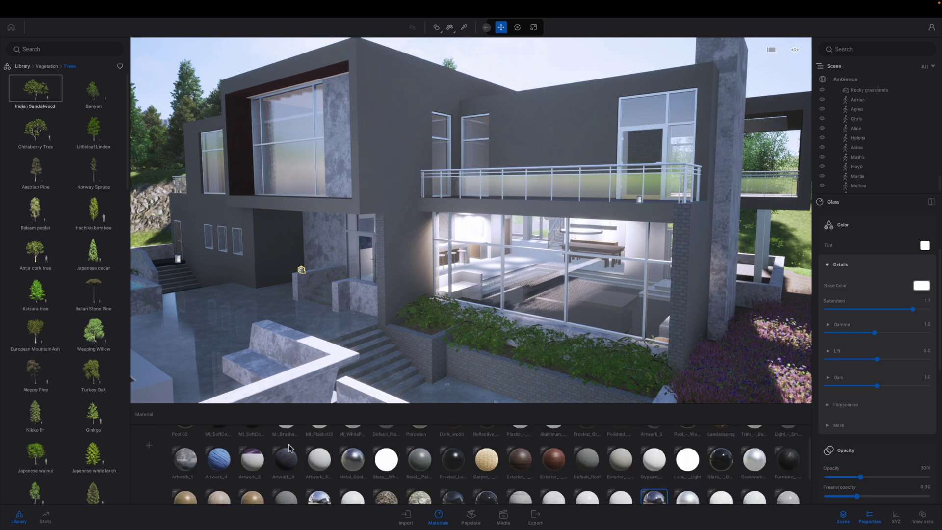
pyautogui.click(260, 463)
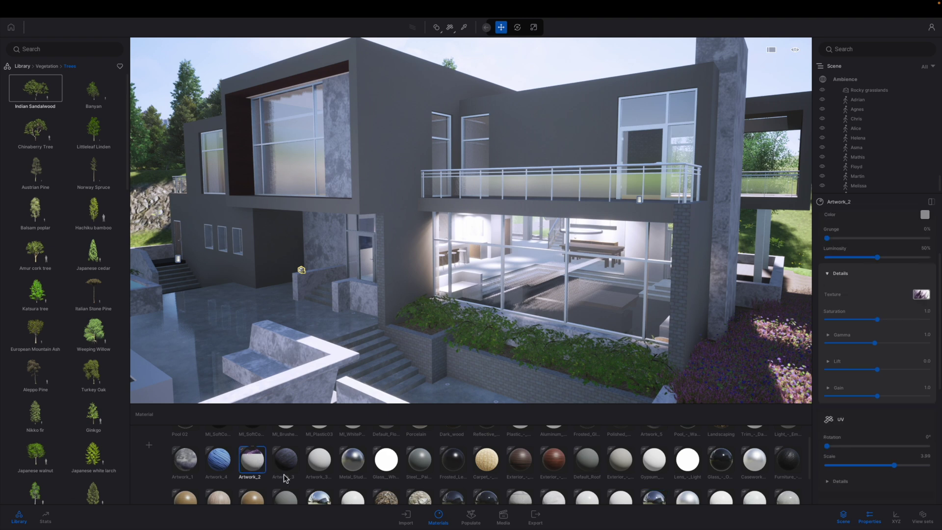
pyautogui.scroll(-2, 510, 458)
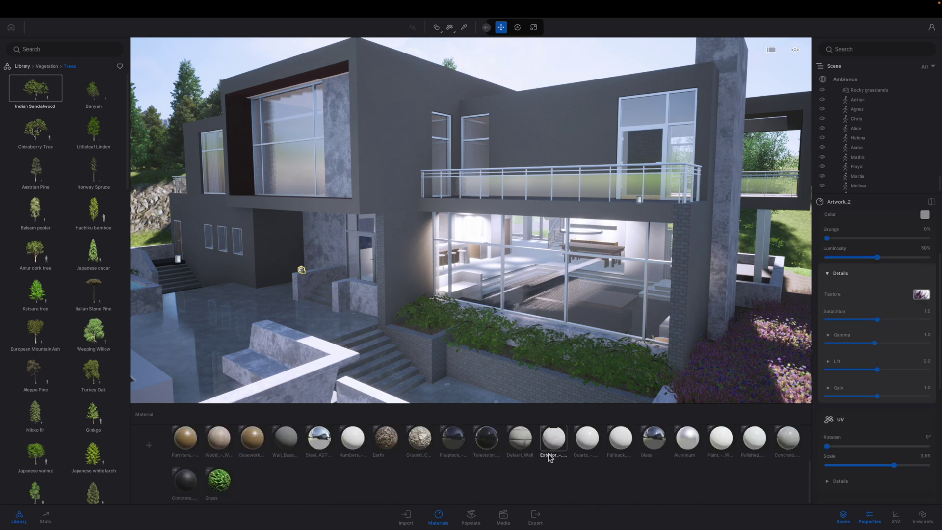
# Show the actions available for Exterior_-_Accent_Material in the material list, and select the Grass material to show its settings
pyautogui.scroll(1, 549, 453)
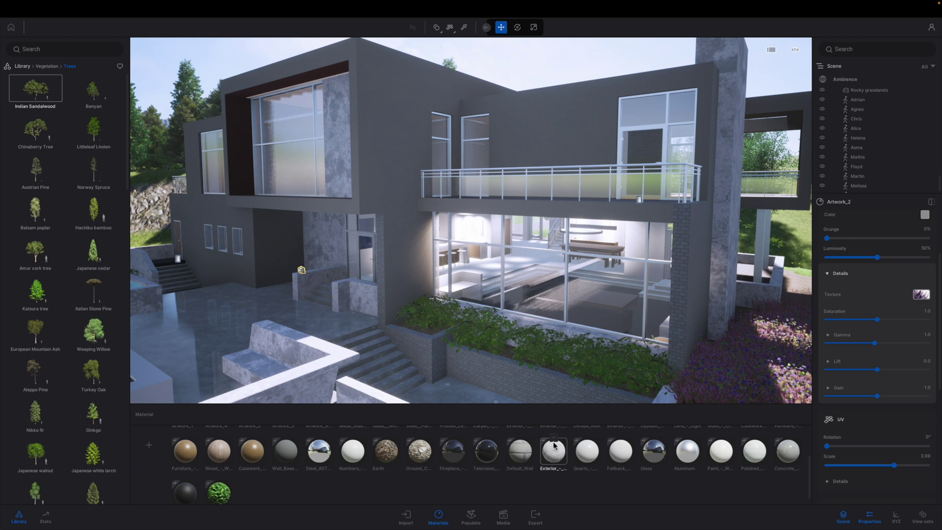
pyautogui.click(554, 439)
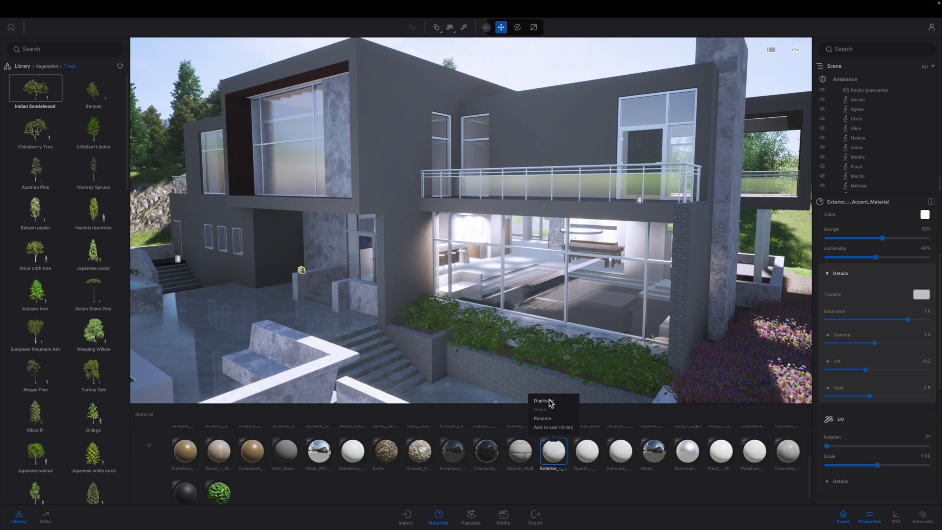
pyautogui.click(530, 491)
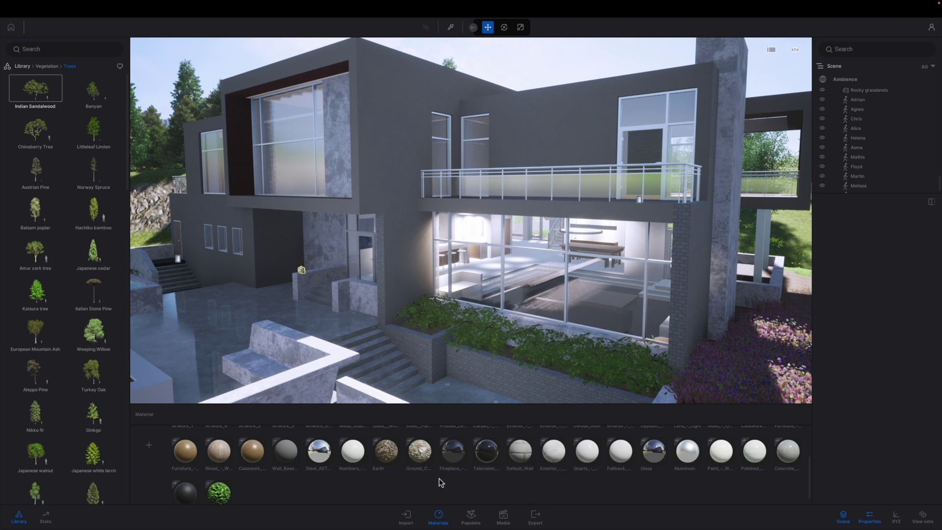
pyautogui.click(222, 493)
pyautogui.click(226, 484)
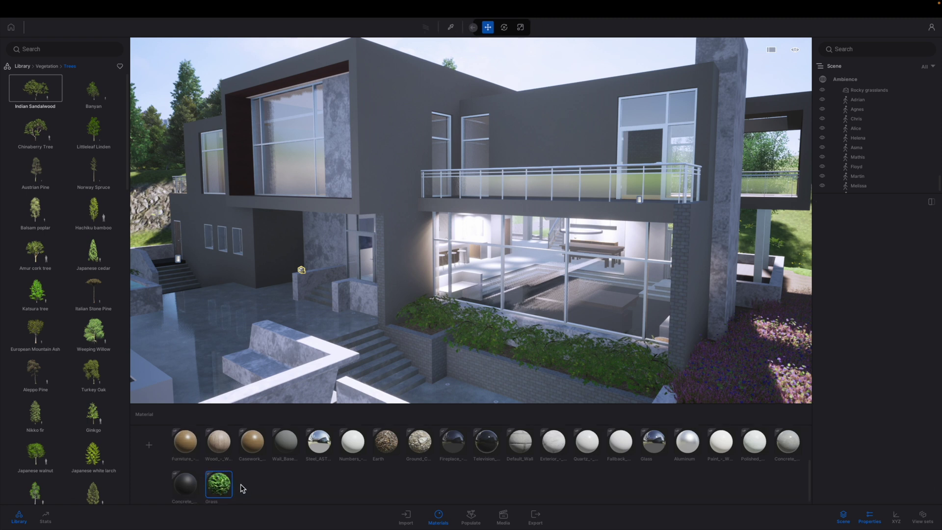
pyautogui.click(223, 484)
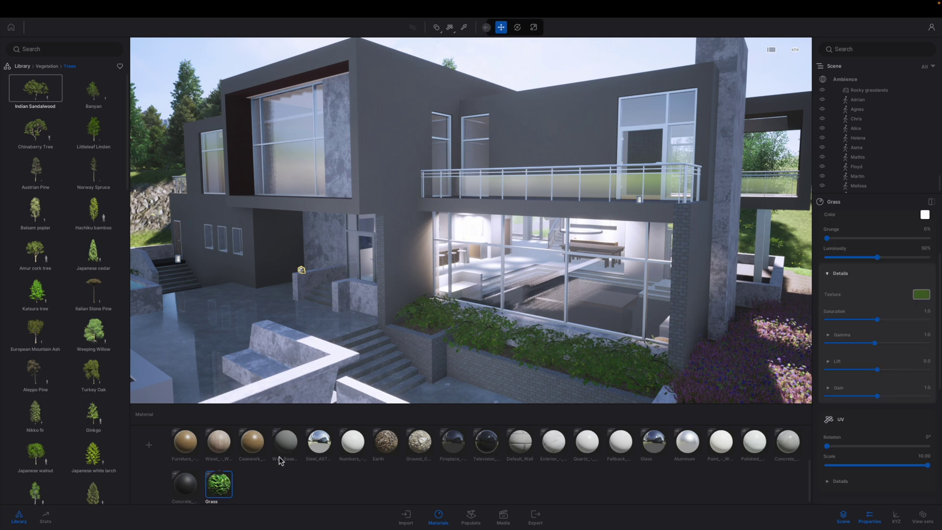
# Apply Exposed aggregate concrete 01 from the library's concrete materials to the driveway in front of the house
pyautogui.press('q')
pyautogui.press('s')
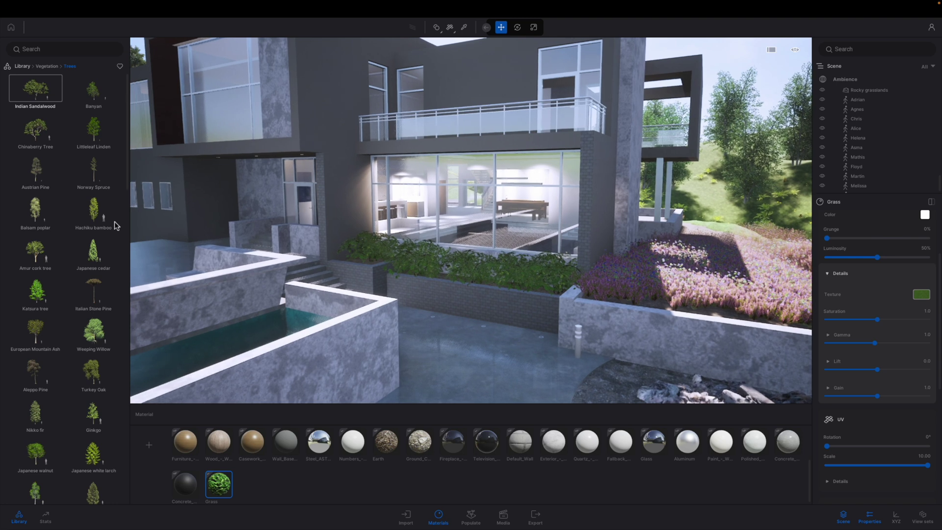
pyautogui.moveTo(11, 76)
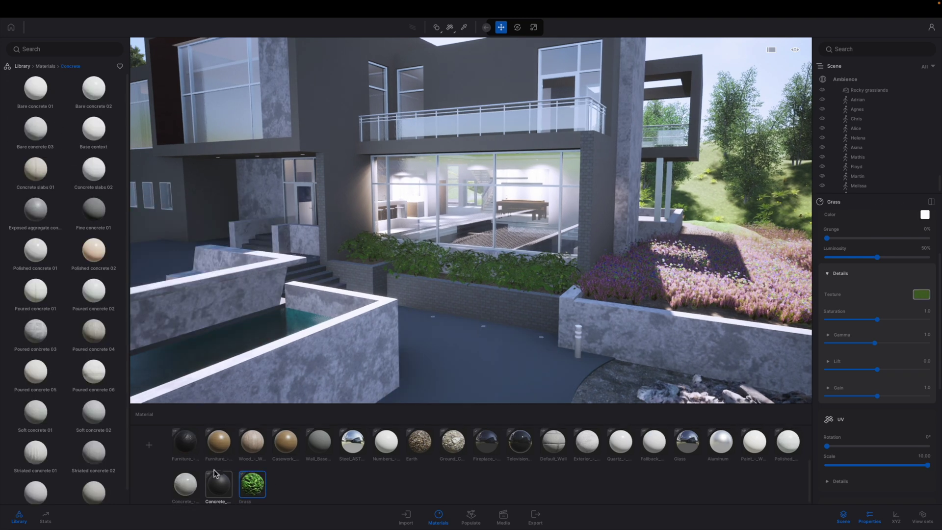
# Select every material in the scene's material list and remove the unused ones
pyautogui.scroll(3, 211, 470)
pyautogui.keyDown('shift'); pyautogui.click(182, 444); pyautogui.keyUp('shift')
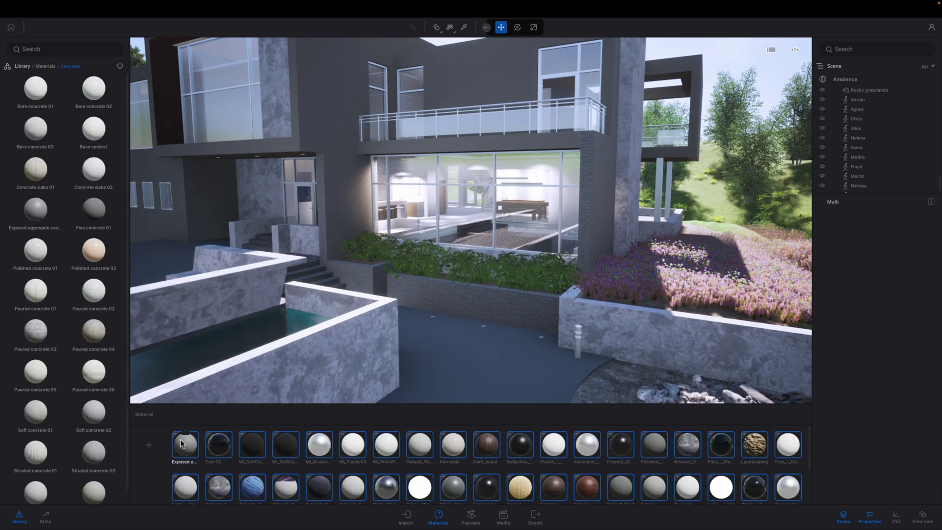
pyautogui.click(369, 459)
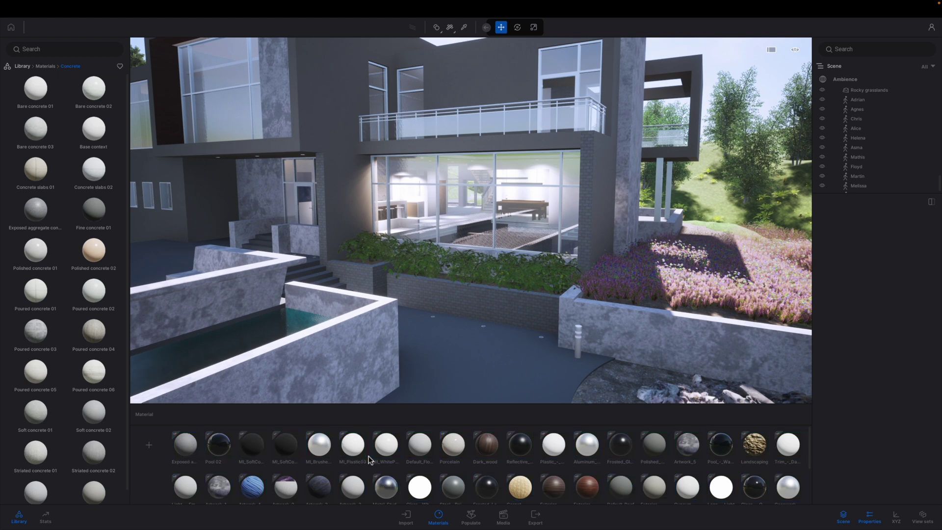
pyautogui.scroll(-3, 402, 459)
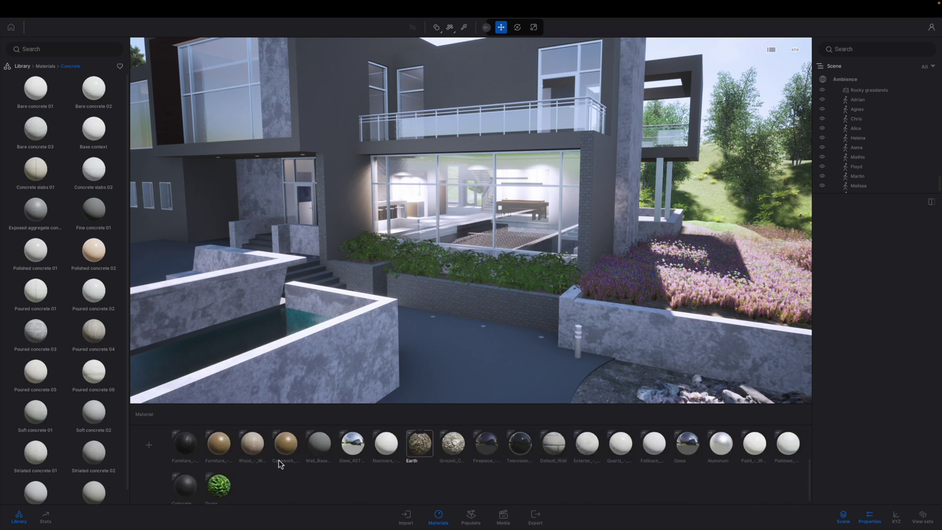
# Pick the driveway's concrete with the Material picker and set its grunge to 30%
pyautogui.press('i')
pyautogui.click(466, 370)
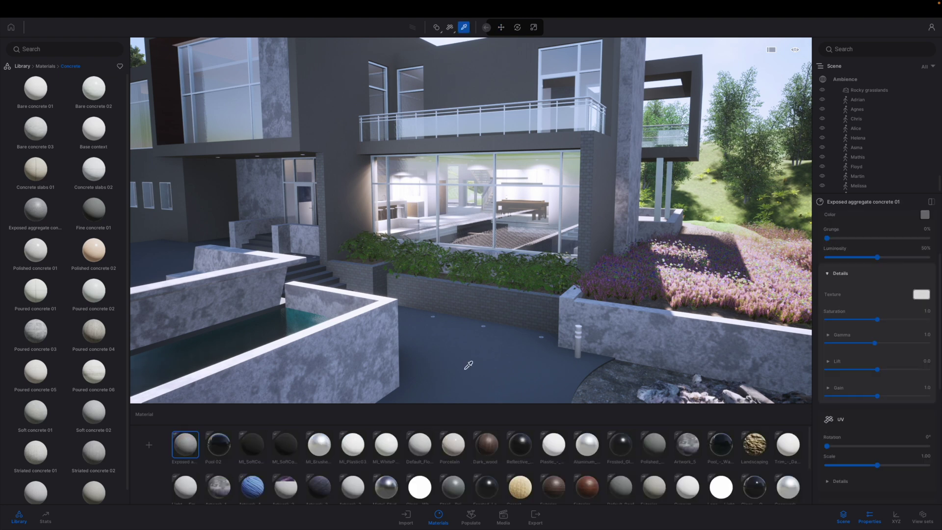
pyautogui.click(828, 274)
pyautogui.moveTo(828, 239); pyautogui.dragTo(858, 239)
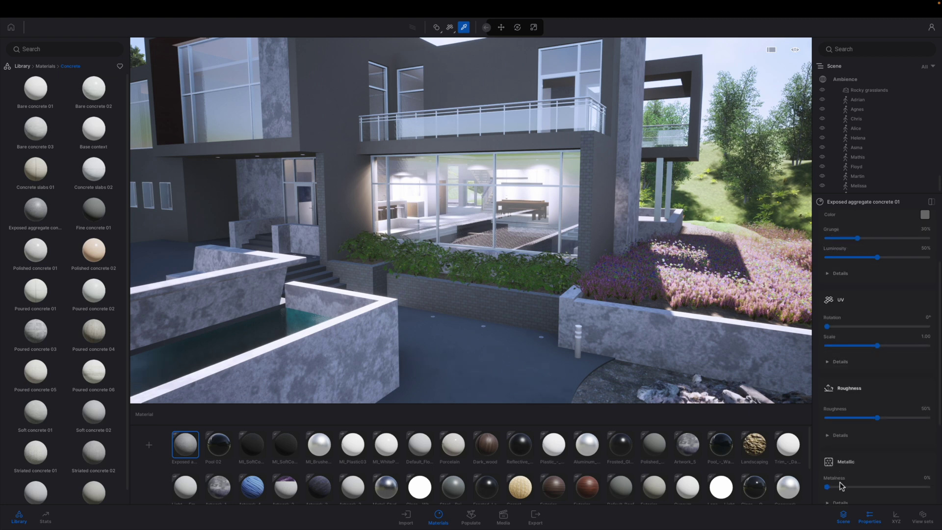
# Reveal the driveway concrete's normal settings and set its metalness to 55%
pyautogui.scroll(-3, 842, 464)
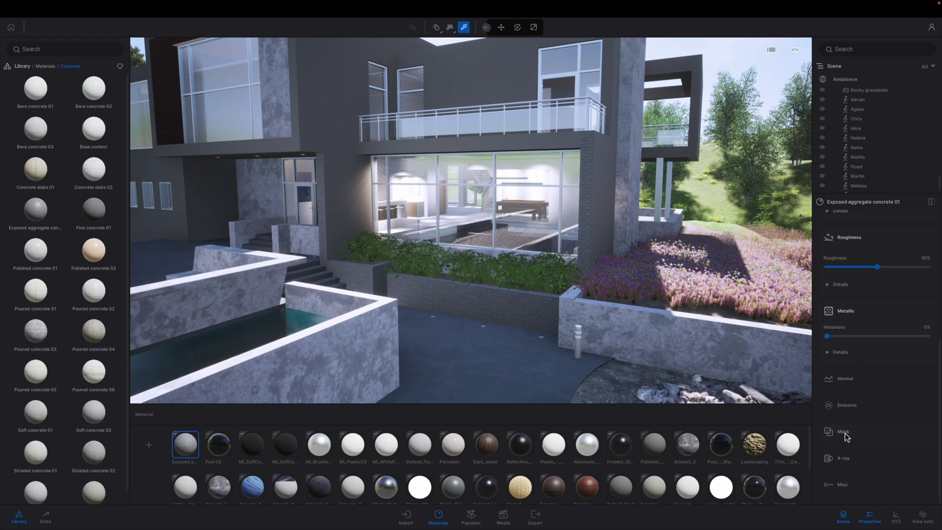
pyautogui.click(843, 380)
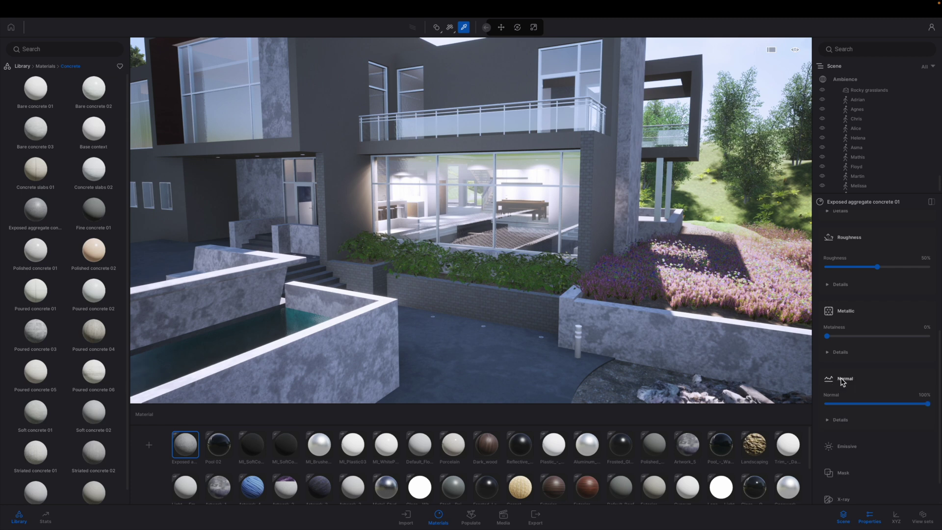
pyautogui.click(828, 353)
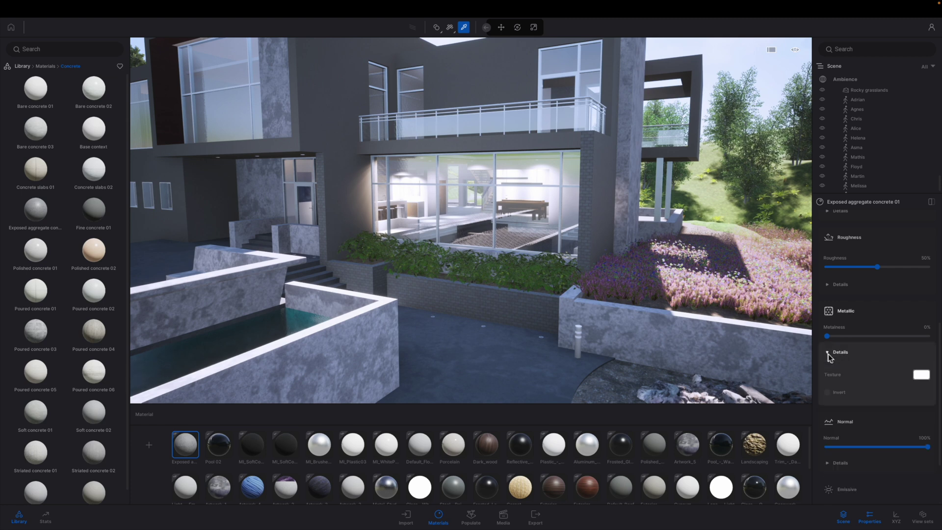
pyautogui.click(828, 354)
pyautogui.moveTo(827, 336); pyautogui.dragTo(883, 339)
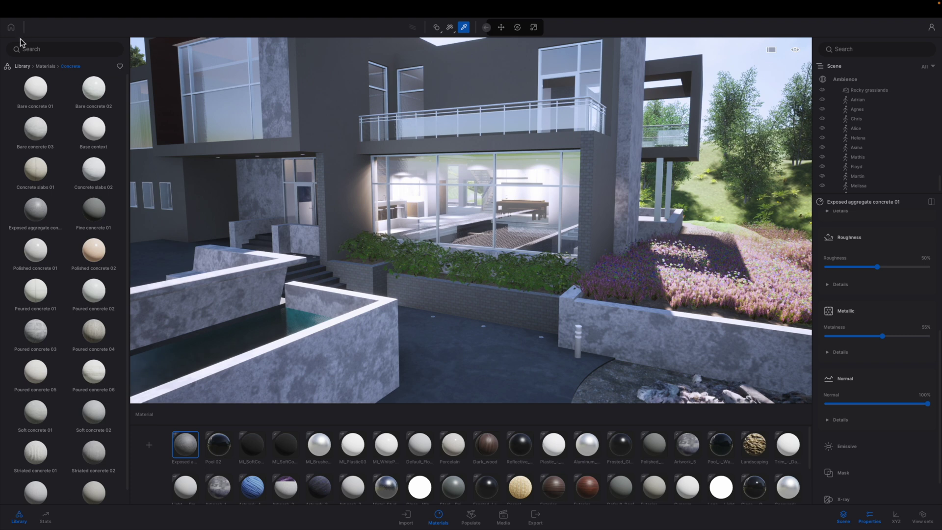
# Show the scene statistics and set the interface scale to 75% in the appearance preferences
pyautogui.click(46, 518)
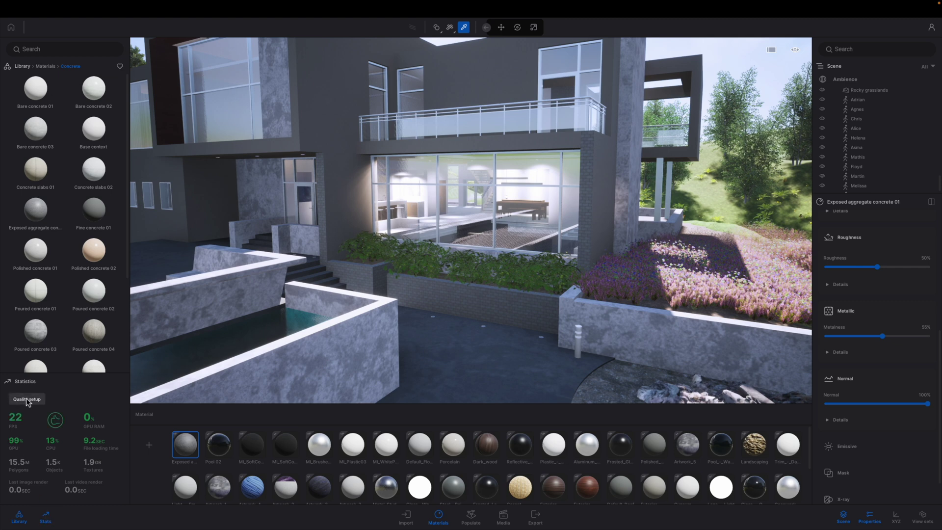
pyautogui.moveTo(107, 4)
pyautogui.click(61, 4)
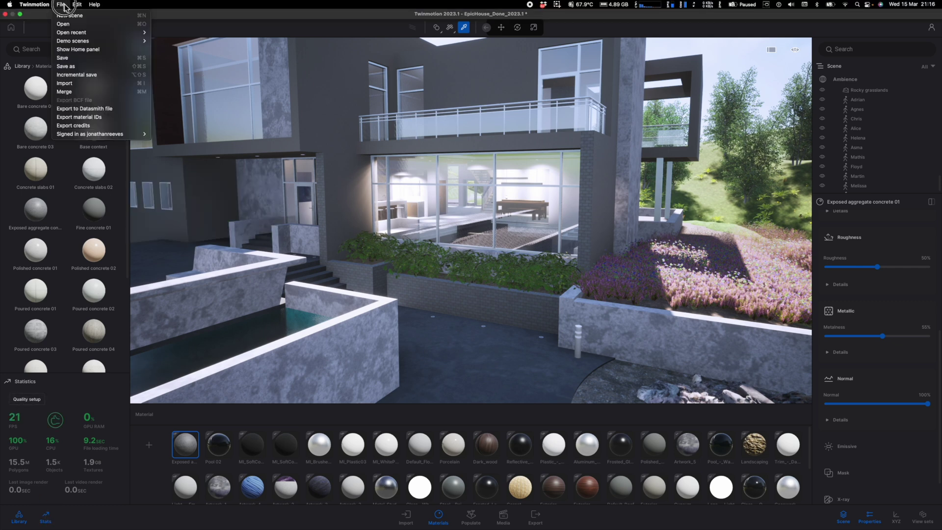
pyautogui.moveTo(77, 4)
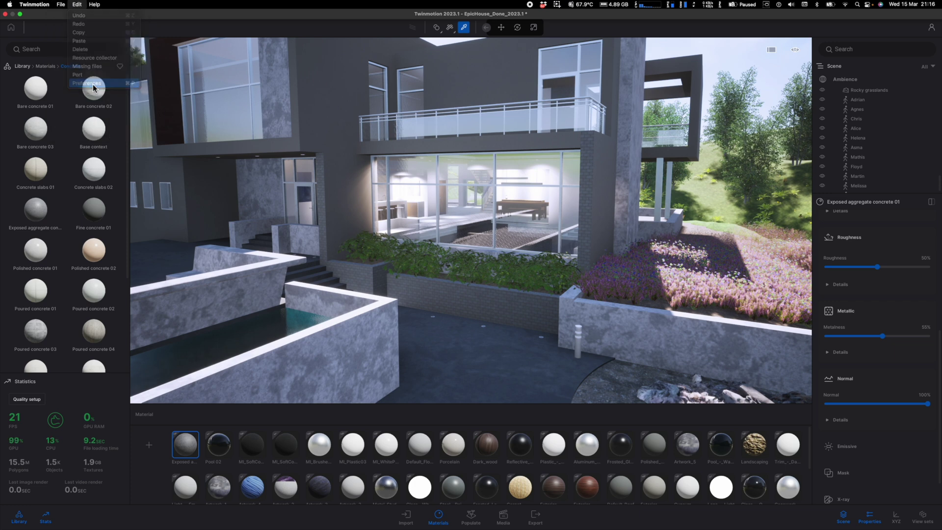
pyautogui.click(94, 83)
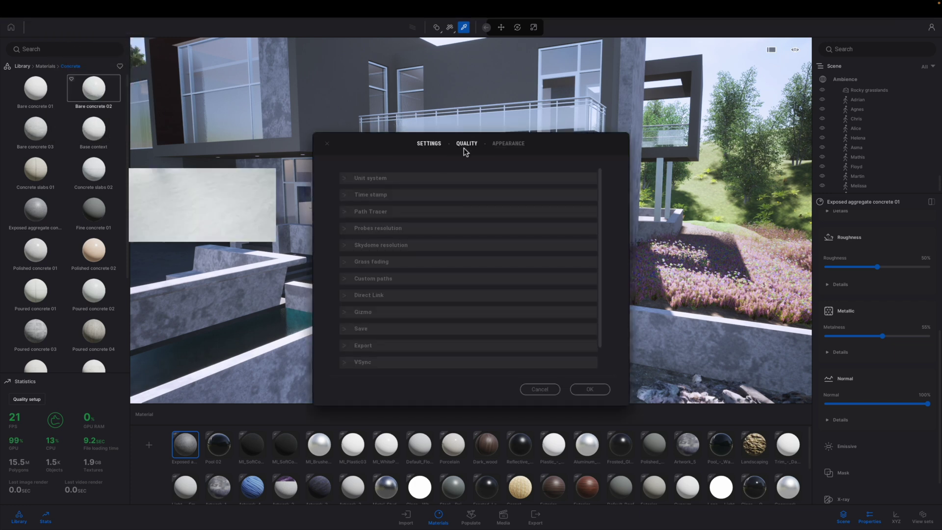
pyautogui.click(509, 144)
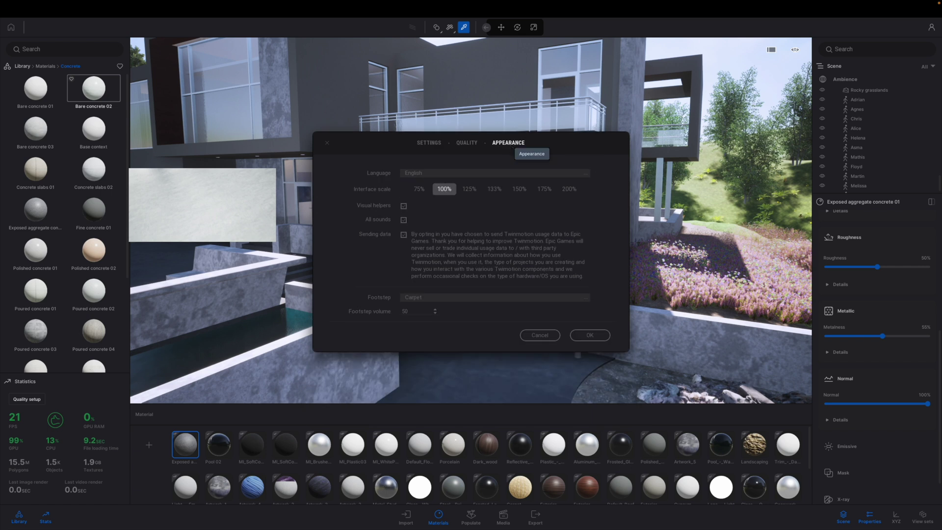
pyautogui.click(417, 192)
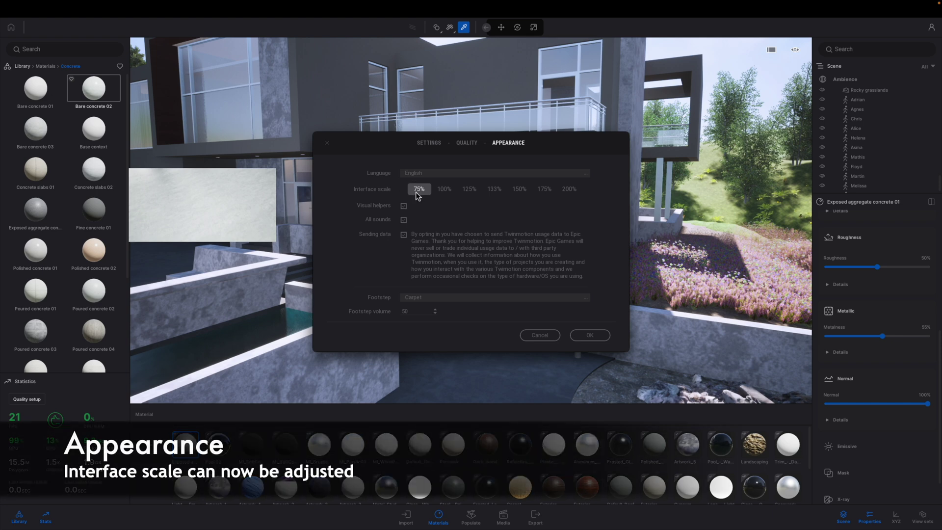
pyautogui.click(588, 335)
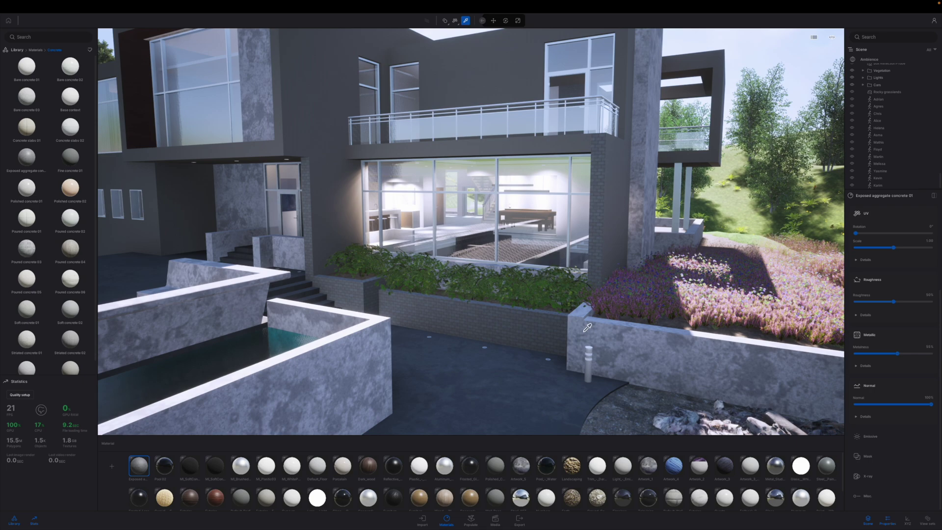
# Fly around the terrace, fire pit and pools to examine the front of the house from several viewpoints
pyautogui.press('w')
pyautogui.moveTo(588, 328); pyautogui.dragTo(349, 314, button='right')
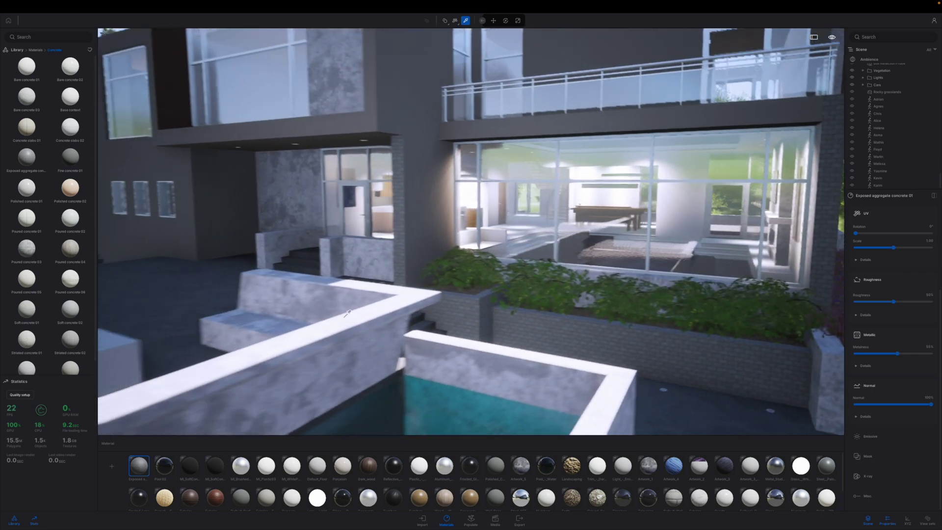
pyautogui.press('s')
pyautogui.press('a')
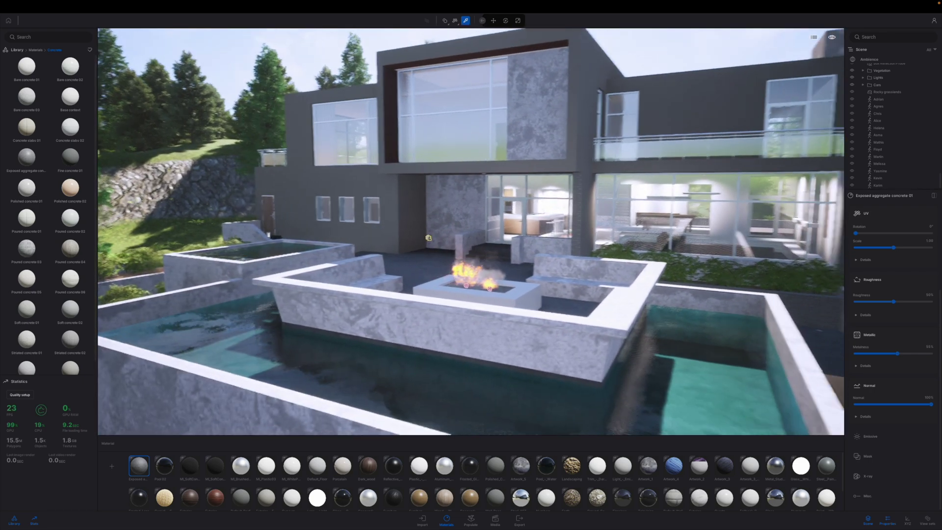
pyautogui.press('s')
pyautogui.moveTo(275, 393); pyautogui.dragTo(354, 374, button='right')
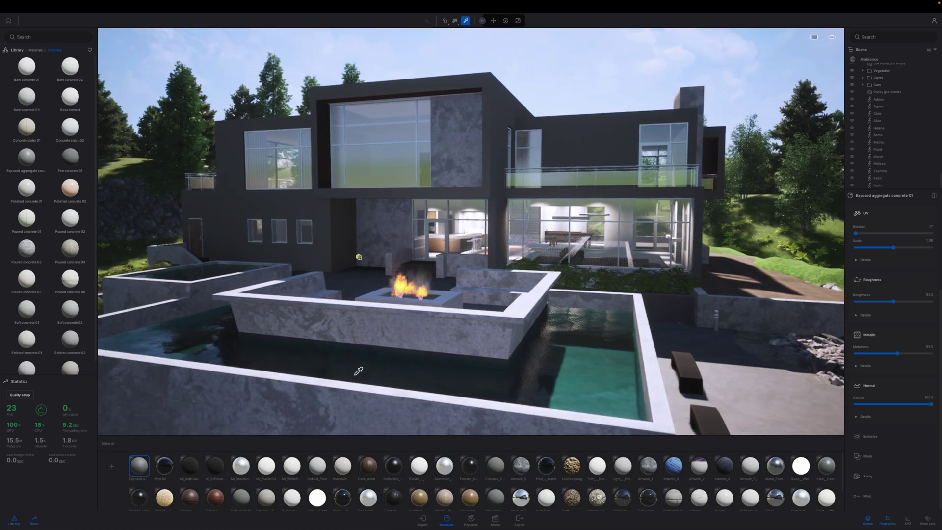
pyautogui.press('a')
pyautogui.press('q')
pyautogui.moveTo(354, 375); pyautogui.dragTo(422, 368, button='right')
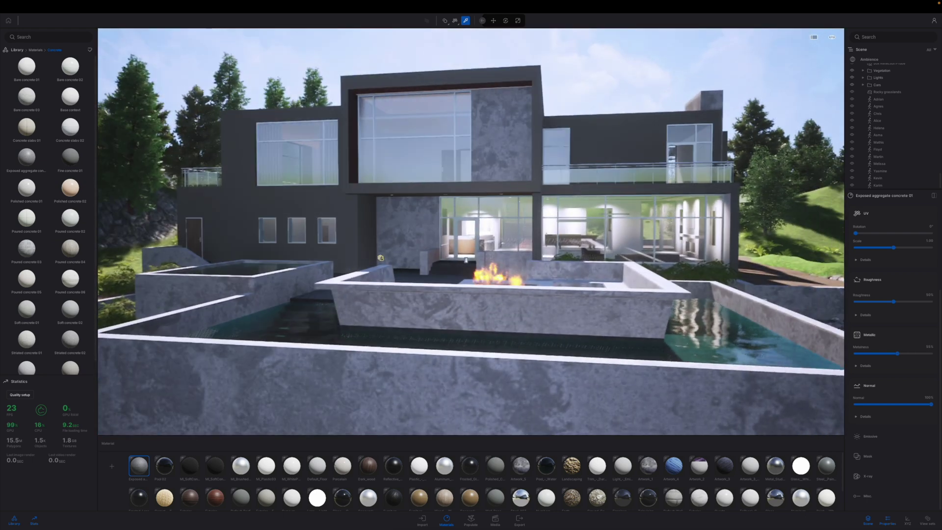
pyautogui.press('s')
pyautogui.press('e')
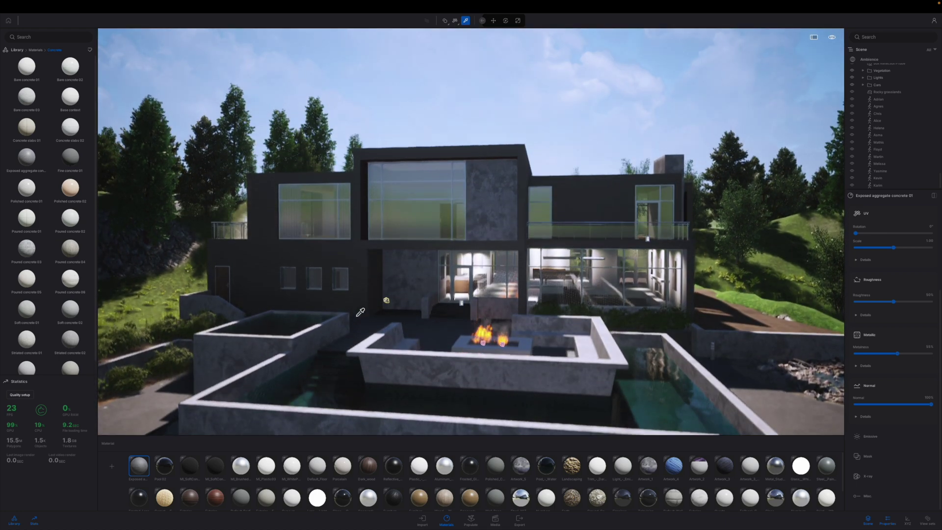
pyautogui.press('s')
pyautogui.press('e')
pyautogui.moveTo(361, 312)
pyautogui.mouseDown(button='right')
pyautogui.moveTo(373, 336)
pyautogui.moveTo(346, 304)
pyautogui.mouseUp(button='right')
pyautogui.press('a')
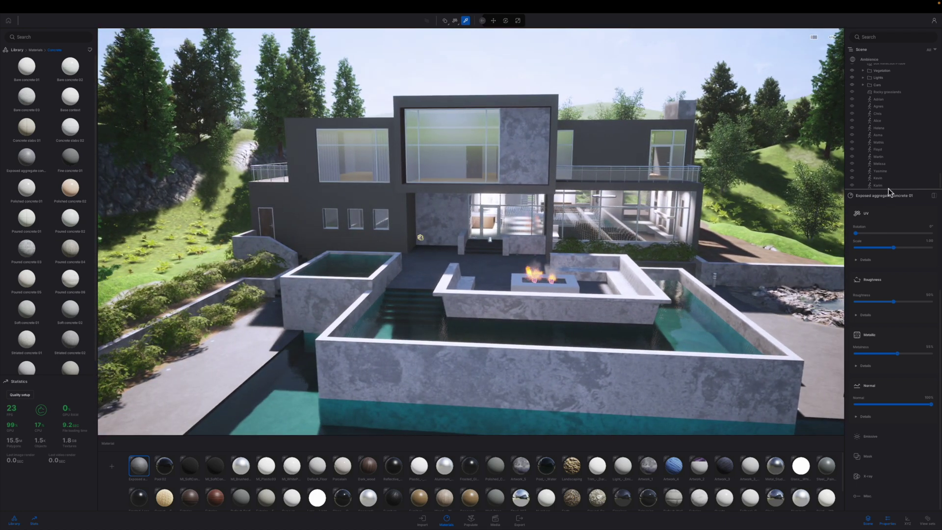
# Show the material properties in their own column beside the scene tree and hide the scene's material list
pyautogui.click(930, 197)
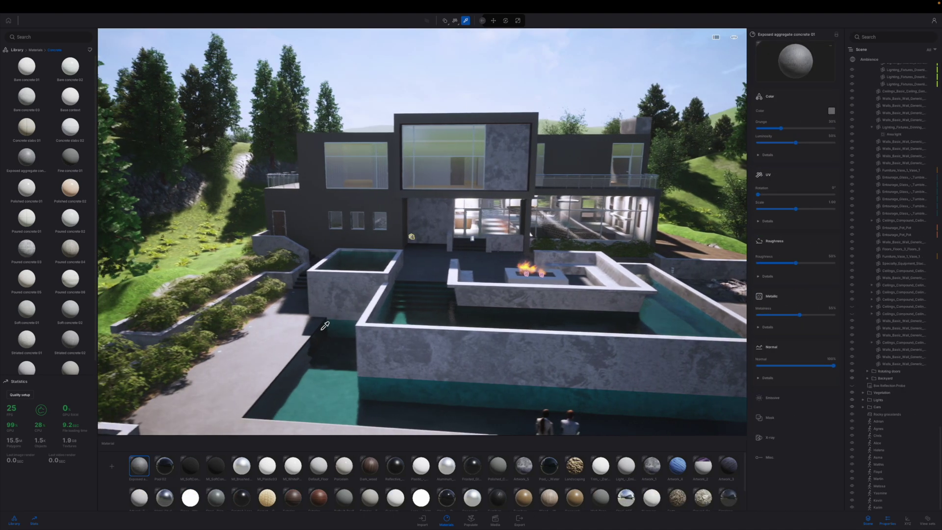
pyautogui.moveTo(324, 325); pyautogui.dragTo(303, 326, button='right')
pyautogui.click(446, 521)
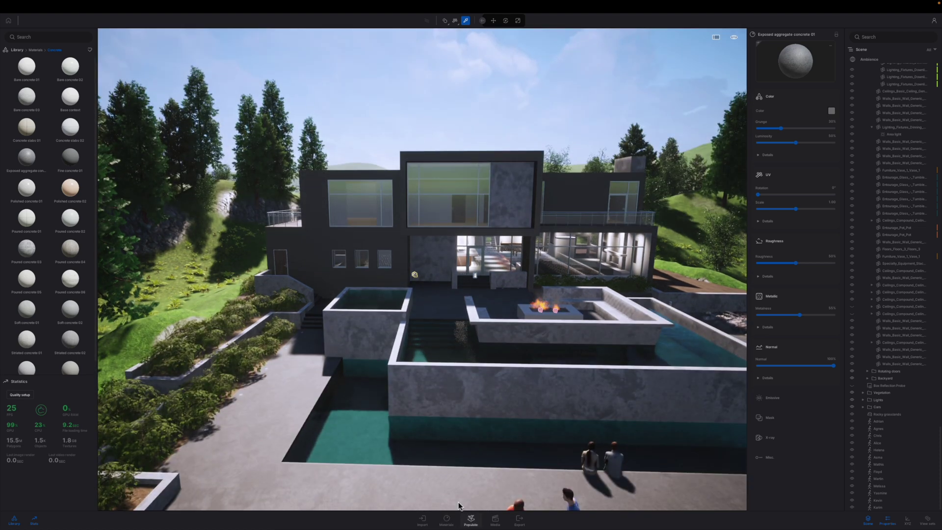
pyautogui.moveTo(336, 254); pyautogui.dragTo(378, 249, button='right')
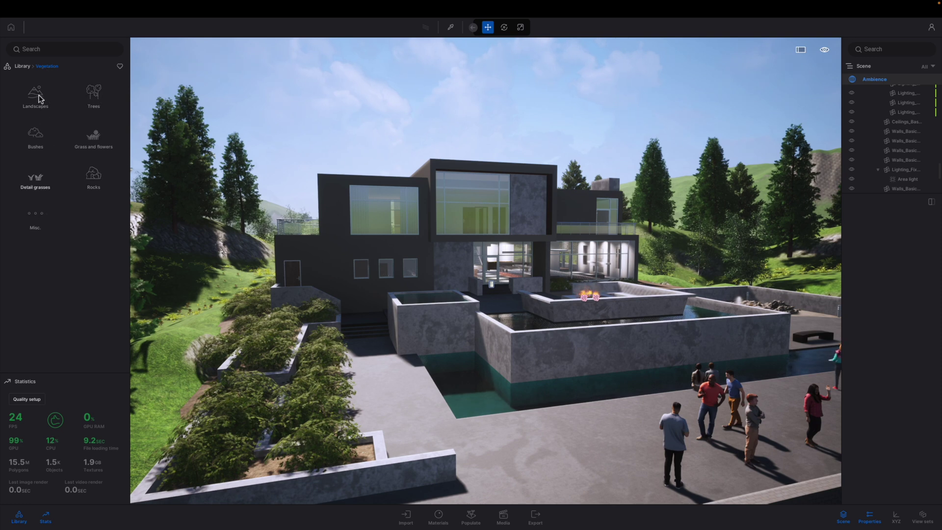
# Return the library to its main categories and set the size of a bush in the foreground planter to 76%
pyautogui.click(25, 68)
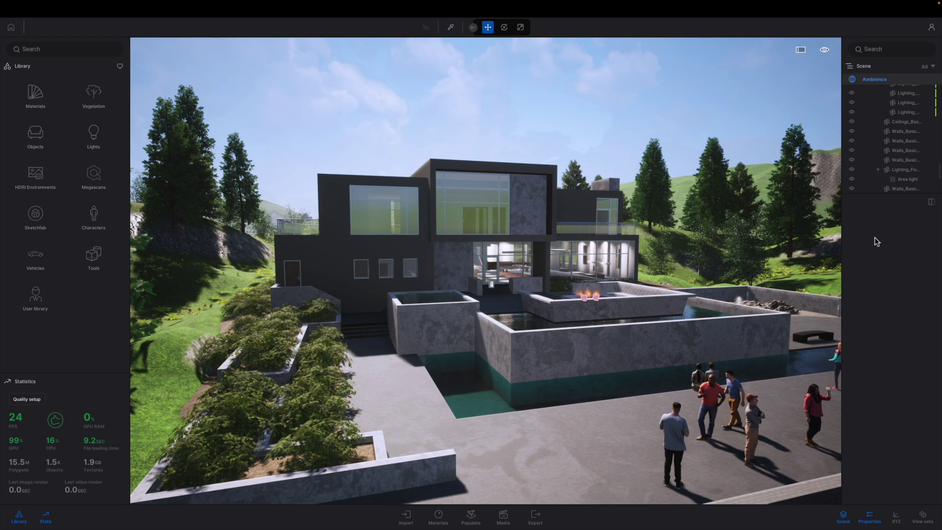
pyautogui.click(681, 436)
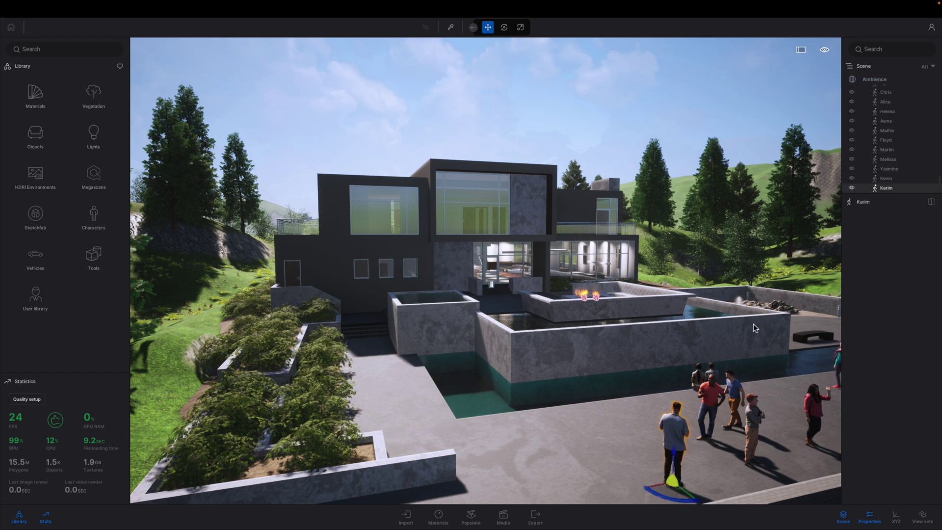
pyautogui.click(319, 399)
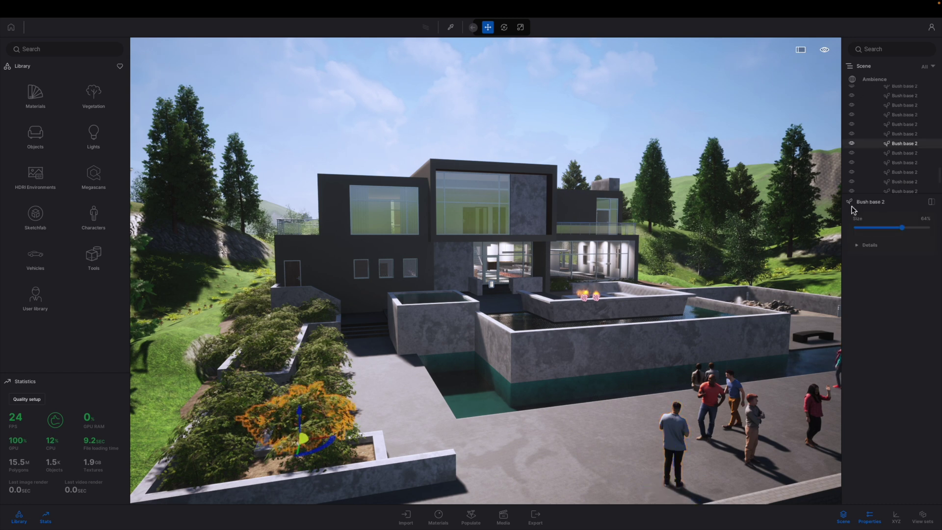
pyautogui.moveTo(901, 227)
pyautogui.mouseDown()
pyautogui.moveTo(878, 225)
pyautogui.moveTo(913, 230)
pyautogui.mouseUp()
pyautogui.scroll(-2, 555, 357)
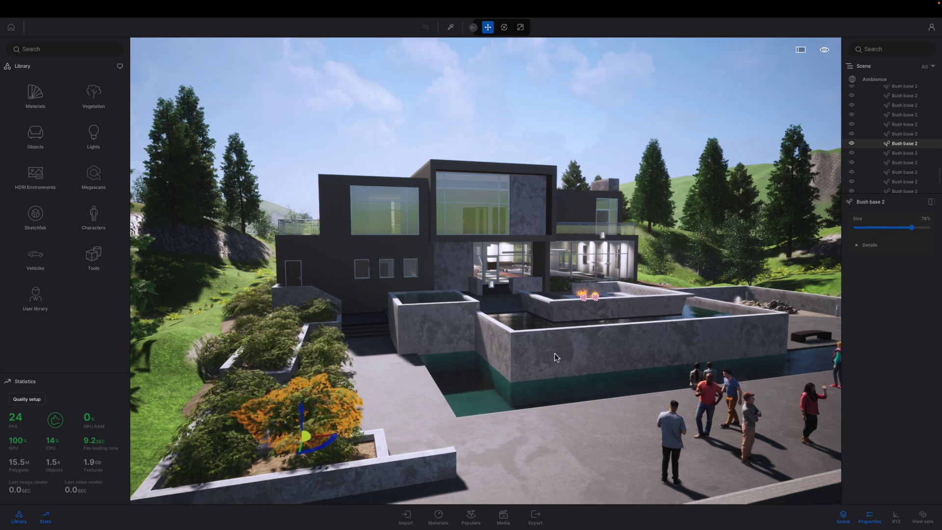
# Show the imported files and the scene's materials, and open the Populate tools with the foliage painting options
pyautogui.click(405, 522)
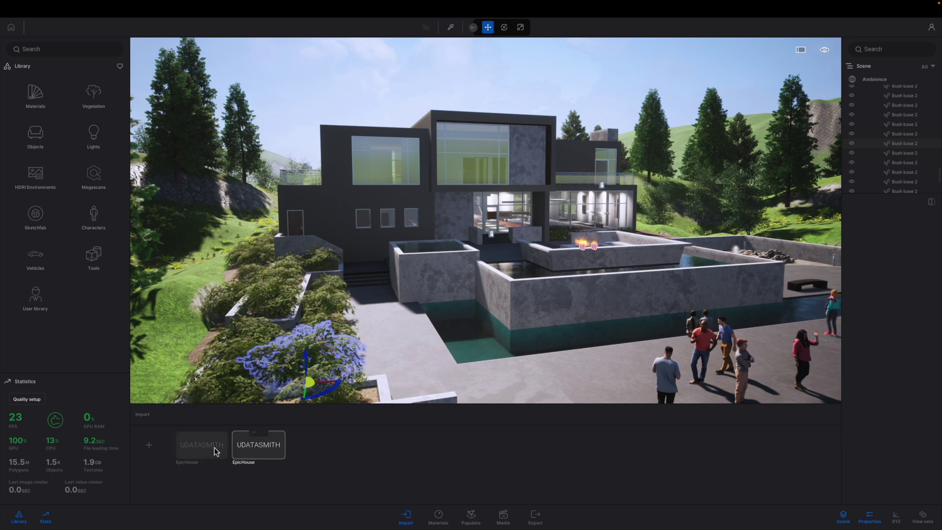
pyautogui.click(439, 519)
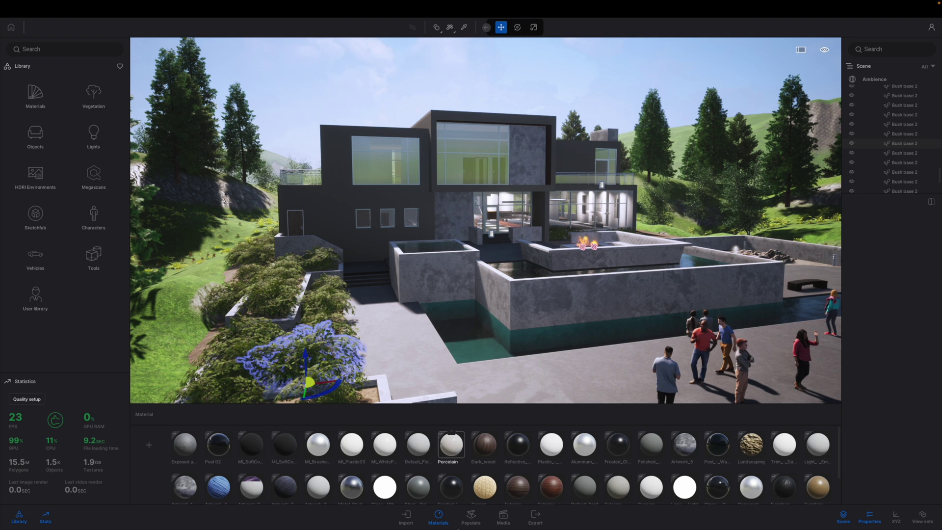
pyautogui.click(470, 519)
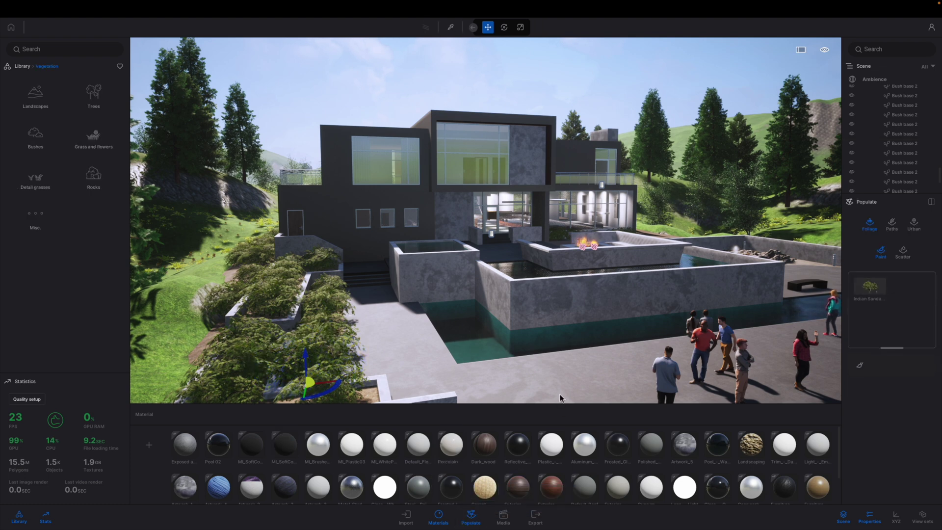
pyautogui.press('e')
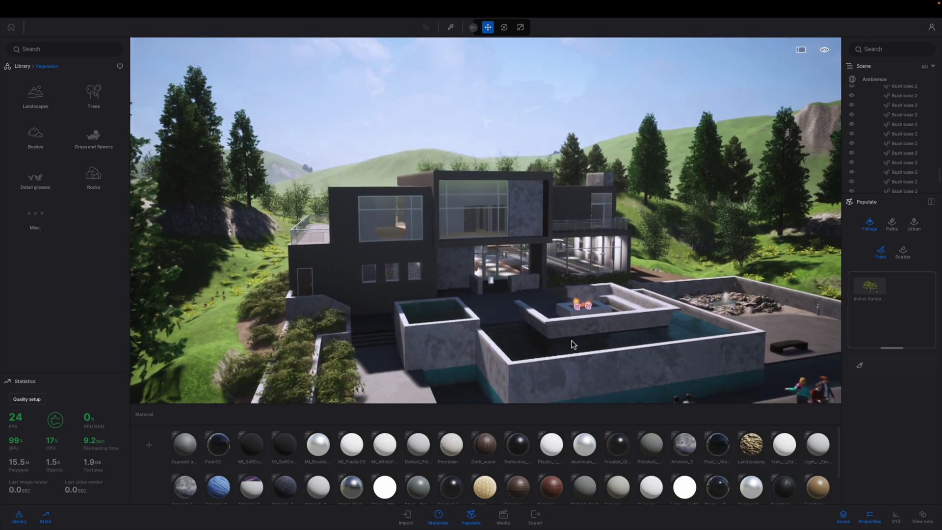
# Hide the scene tree and widen the Populate column, with the lawn outside the terrace wall in view
pyautogui.press('s')
pyautogui.press('q')
pyautogui.moveTo(570, 322); pyautogui.dragTo(641, 226, button='right')
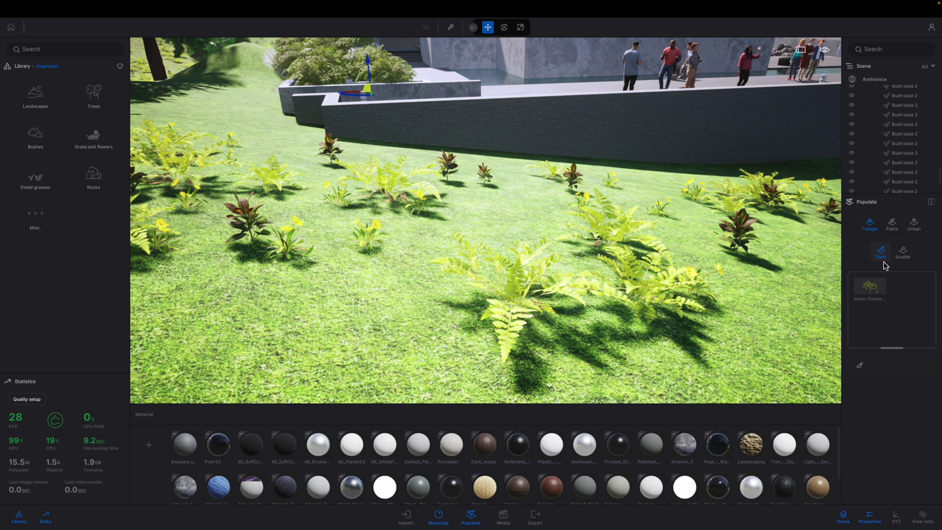
pyautogui.click(844, 517)
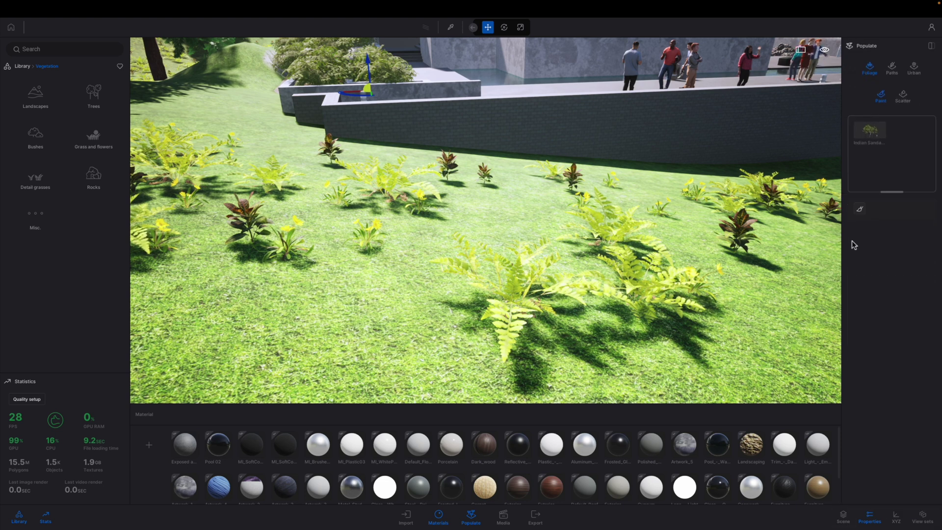
pyautogui.moveTo(839, 239); pyautogui.dragTo(763, 236)
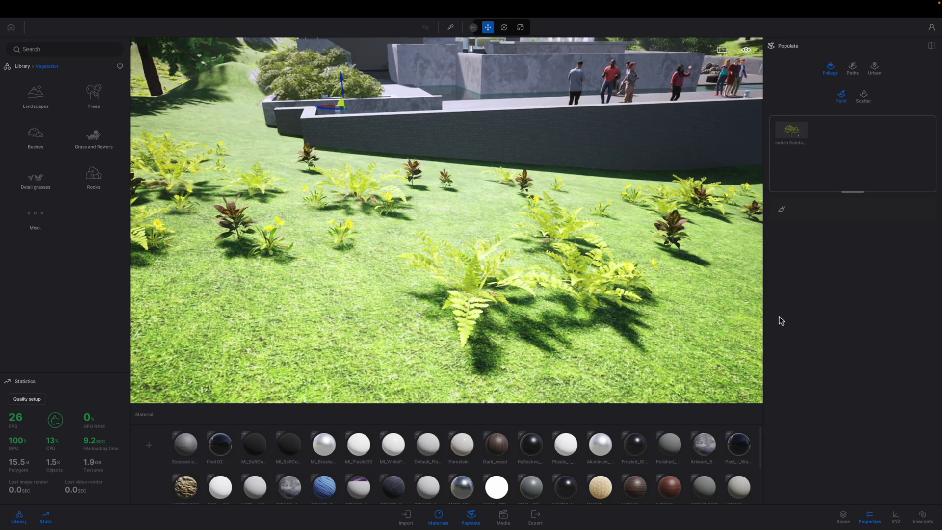
# Add Tropical palm 1, a common fern, a Rhapis excelsa and three Colocasia caladium bushes to the foliage paint set
pyautogui.click(33, 136)
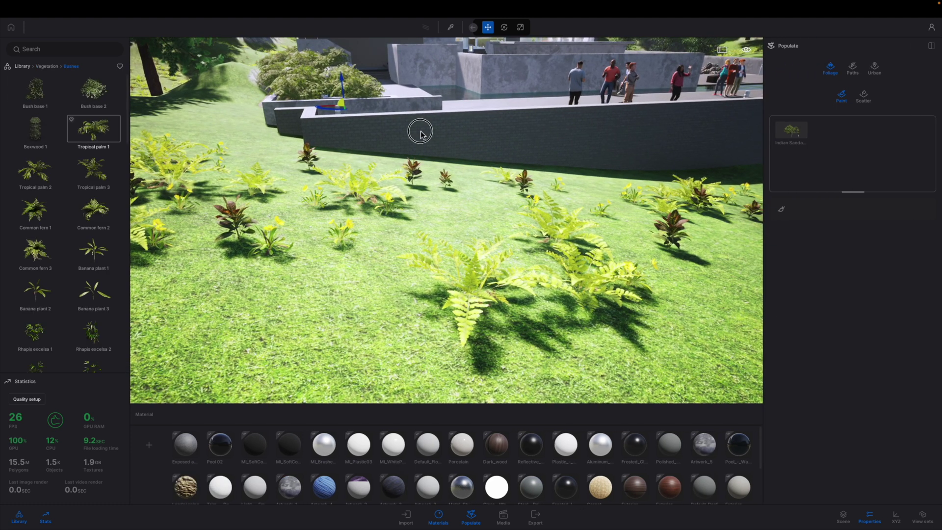
pyautogui.moveTo(420, 134)
pyautogui.mouseDown()
pyautogui.moveTo(794, 143)
pyautogui.moveTo(808, 157)
pyautogui.mouseUp()
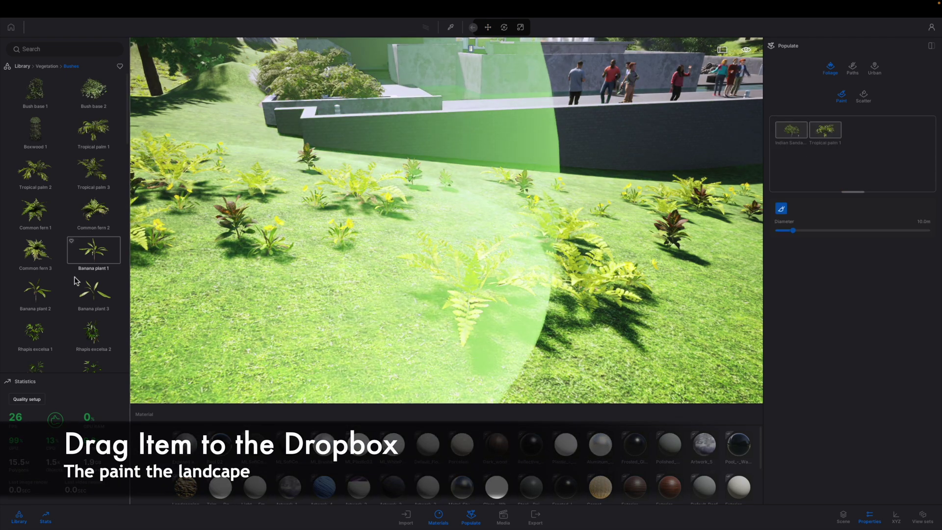
pyautogui.moveTo(36, 252); pyautogui.dragTo(878, 173)
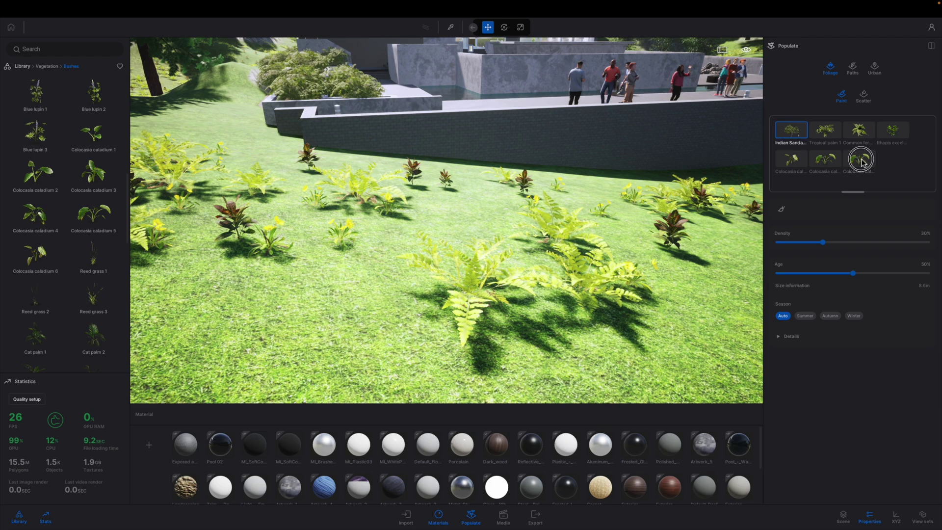
# Set the density of all seven plants in the foliage paint set to 8%
pyautogui.keyDown('shift'); pyautogui.click(862, 162); pyautogui.keyUp('shift')
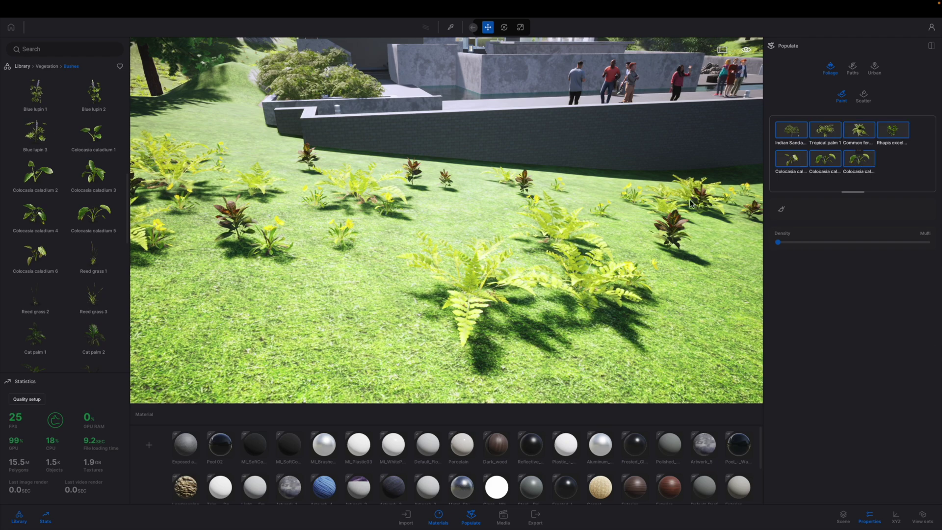
pyautogui.scroll(-4, 592, 227)
pyautogui.moveTo(434, 156); pyautogui.dragTo(387, 201, button='right')
pyautogui.moveTo(456, 128); pyautogui.dragTo(456, 153, button='right')
pyautogui.scroll(-3, 492, 202)
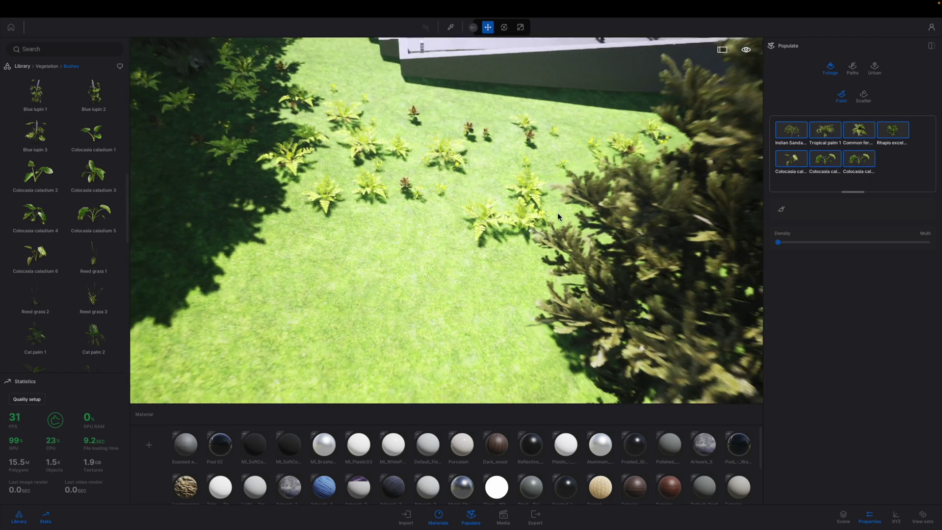
pyautogui.click(785, 242)
pyautogui.moveTo(784, 242); pyautogui.dragTo(790, 242)
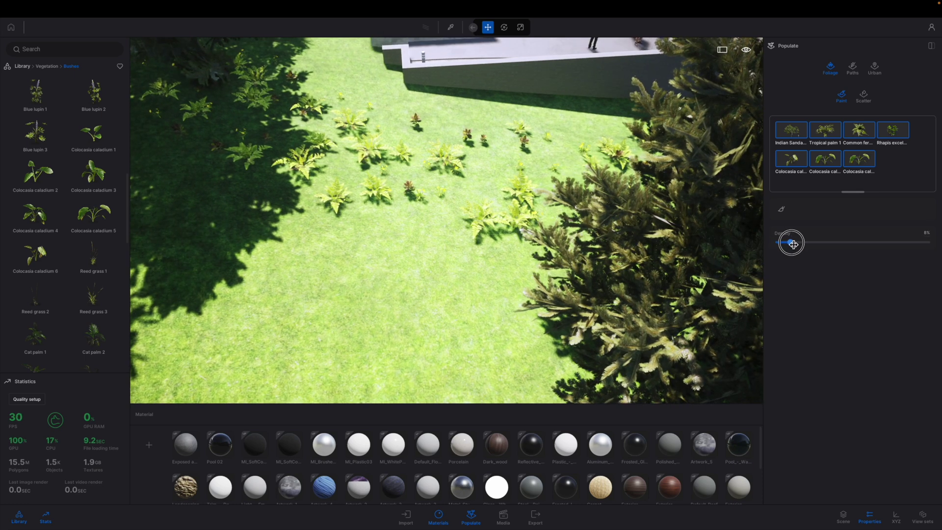
# Paint the plant mix across the open lawn with a brush diameter of 3 m
pyautogui.click(781, 209)
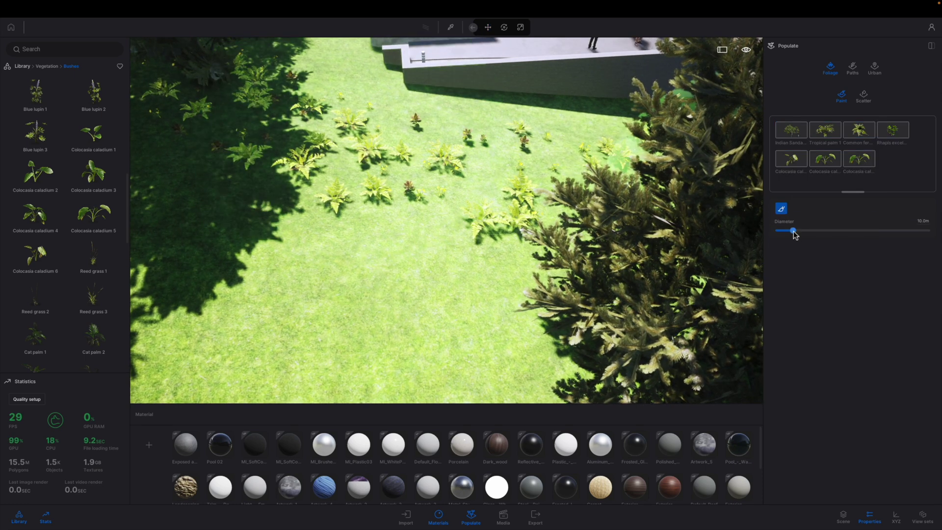
pyautogui.moveTo(786, 233); pyautogui.dragTo(793, 231)
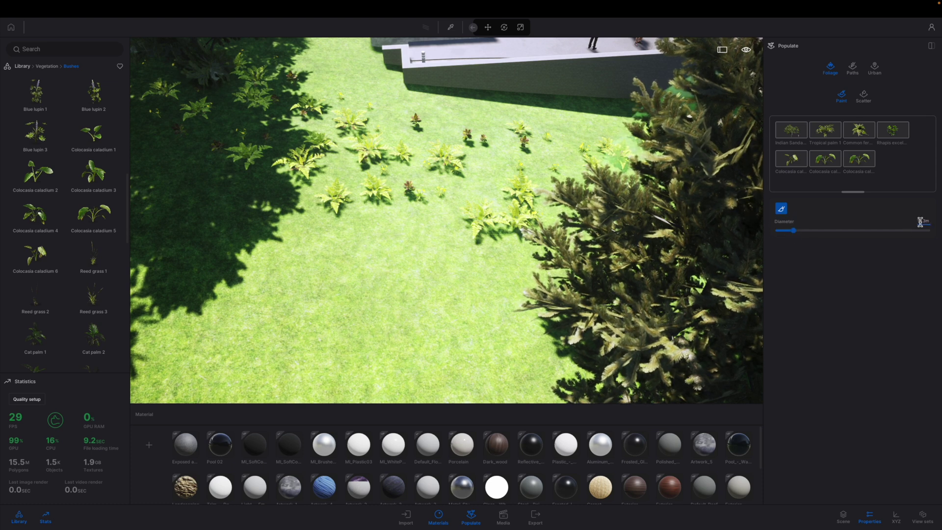
pyautogui.write('3')
pyautogui.moveTo(274, 308)
pyautogui.mouseDown()
pyautogui.moveTo(376, 265)
pyautogui.moveTo(414, 218)
pyautogui.moveTo(419, 176)
pyautogui.moveTo(435, 181)
pyautogui.moveTo(476, 269)
pyautogui.moveTo(490, 160)
pyautogui.moveTo(507, 149)
pyautogui.moveTo(542, 156)
pyautogui.mouseUp()
# Hide the scene's material list and paint more of the plant mix along the lawn between the terrace wall and the conifers
pyautogui.press('w')
pyautogui.moveTo(542, 156)
pyautogui.mouseDown(button='right')
pyautogui.moveTo(522, 140)
pyautogui.moveTo(426, 222)
pyautogui.moveTo(520, 196)
pyautogui.mouseUp(button='right')
pyautogui.press('a')
pyautogui.click(438, 521)
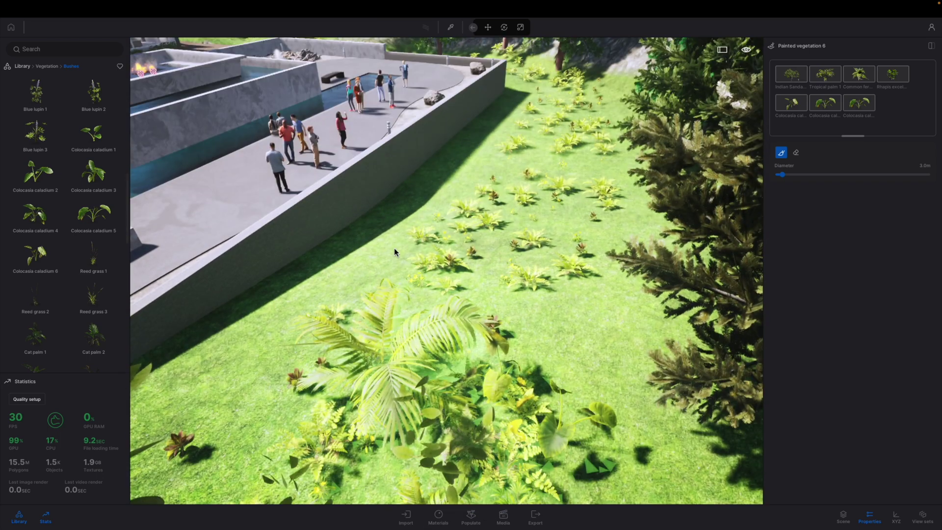
pyautogui.click(551, 337)
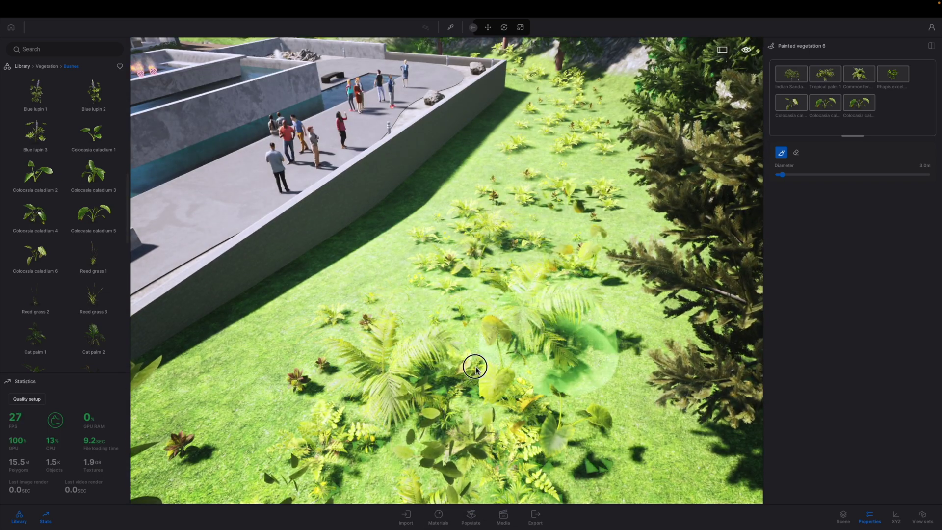
pyautogui.moveTo(463, 227); pyautogui.dragTo(560, 132)
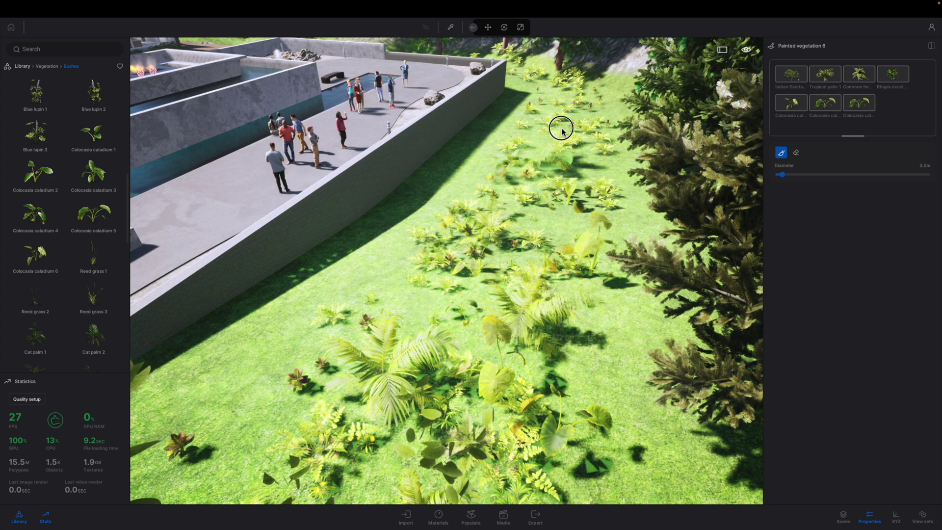
pyautogui.press('a')
pyautogui.moveTo(353, 333); pyautogui.dragTo(515, 333, button='right')
pyautogui.moveTo(515, 334)
pyautogui.mouseDown()
pyautogui.moveTo(457, 282)
pyautogui.moveTo(401, 206)
pyautogui.mouseUp()
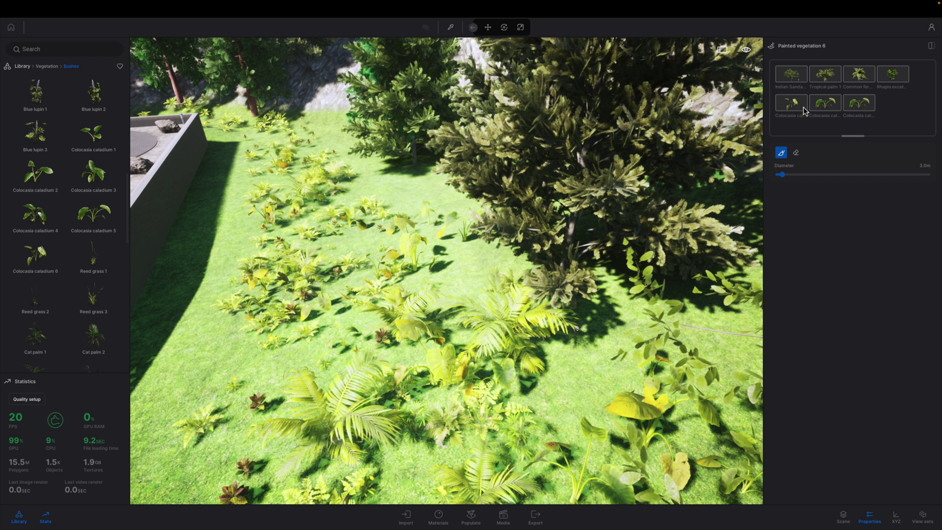
# Add Rock 1 from the library's vegetation rocks to the painted vegetation and set its density to 11%
pyautogui.click(22, 66)
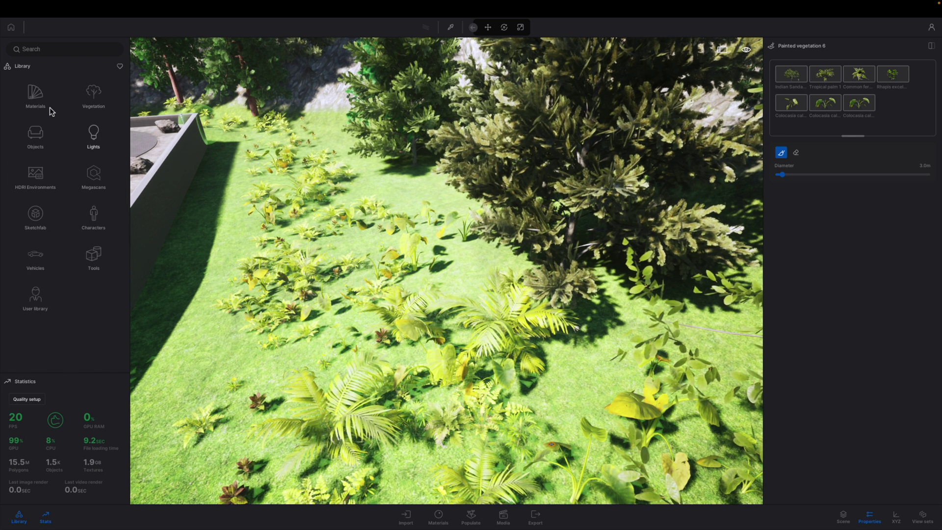
pyautogui.click(89, 95)
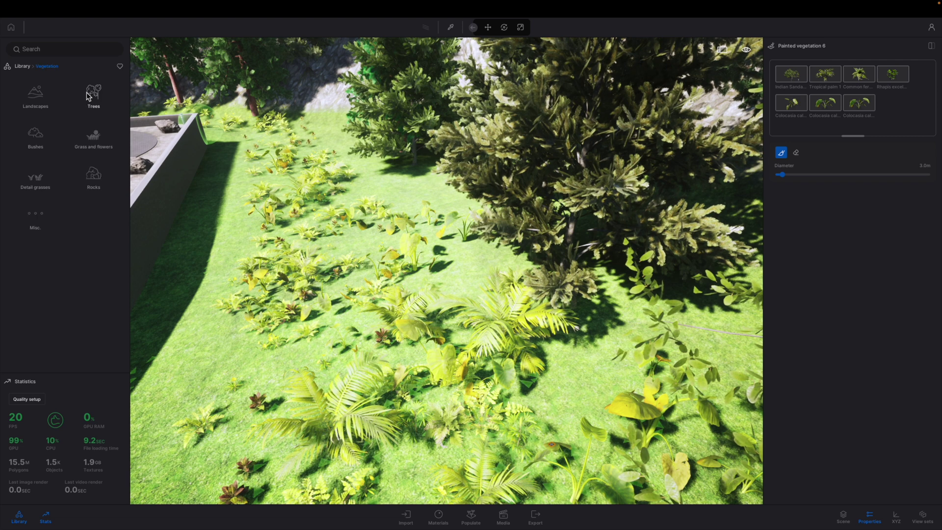
pyautogui.click(88, 182)
pyautogui.moveTo(39, 110)
pyautogui.mouseDown()
pyautogui.moveTo(656, 160)
pyautogui.moveTo(873, 111)
pyautogui.moveTo(890, 119)
pyautogui.mouseUp()
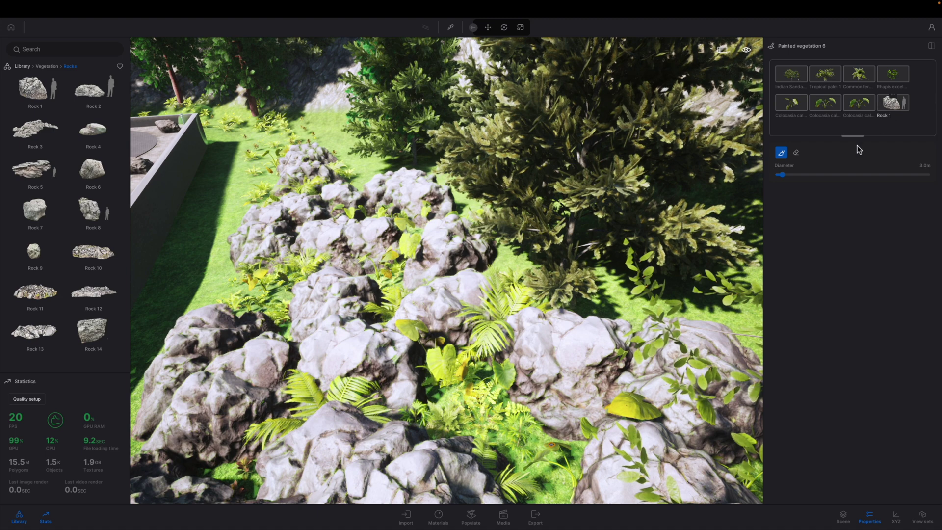
pyautogui.click(894, 102)
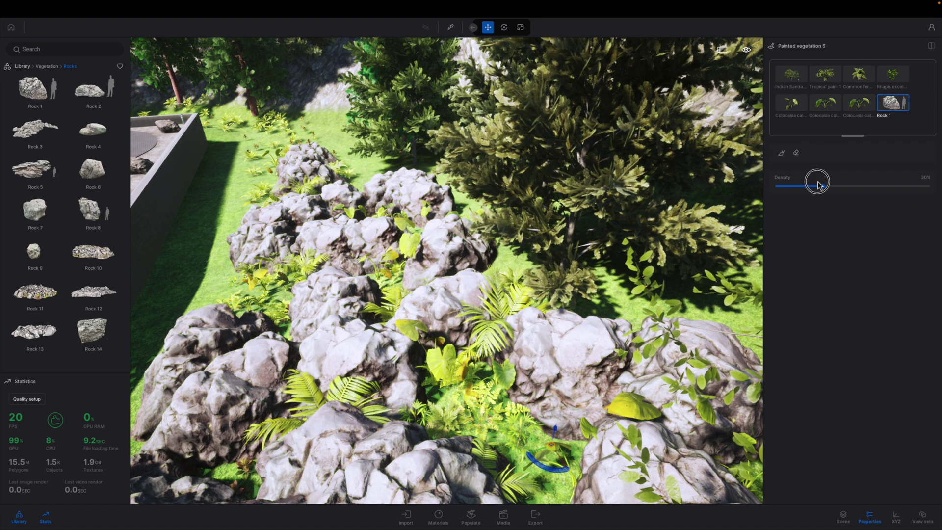
pyautogui.moveTo(816, 189); pyautogui.dragTo(797, 189)
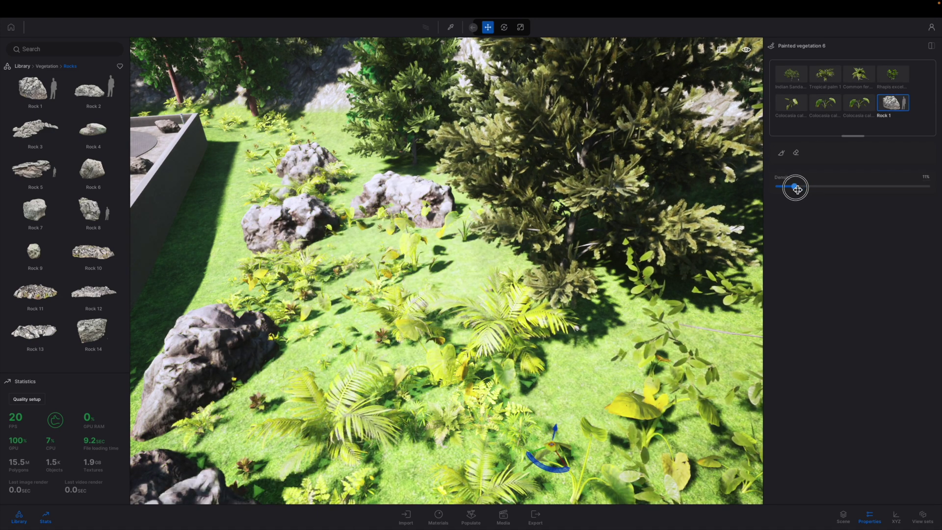
# Show the scene tree and the saved media images, and view Image1 and Image2
pyautogui.moveTo(542, 229); pyautogui.dragTo(314, 206, button='right')
pyautogui.click(841, 515)
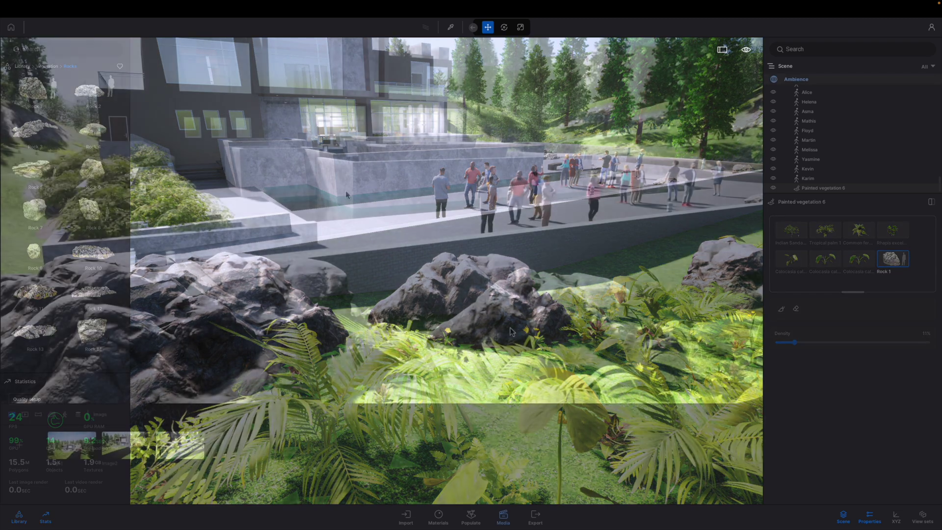
pyautogui.click(110, 445)
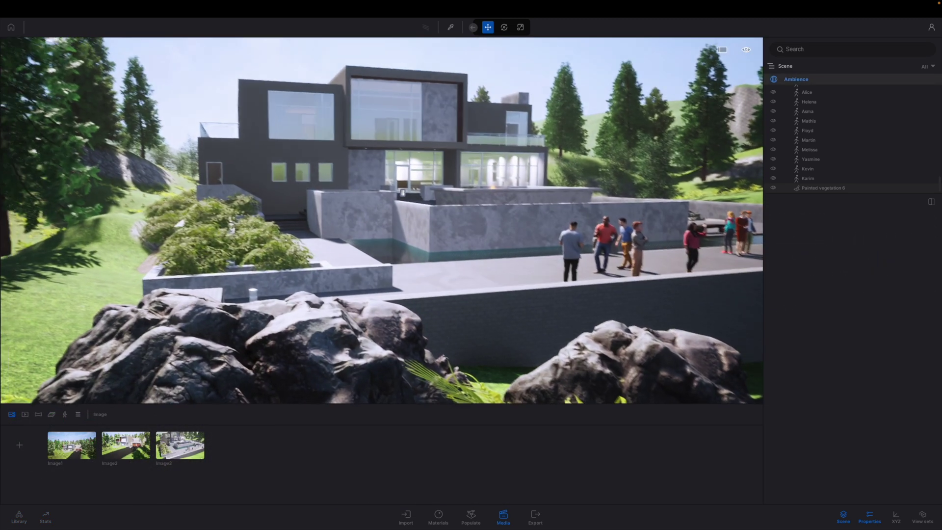
pyautogui.click(74, 450)
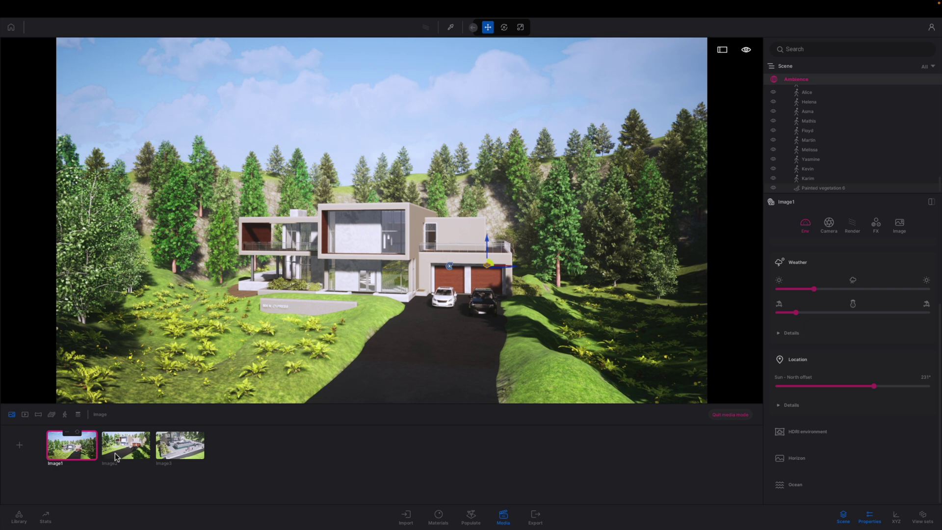
pyautogui.scroll(2, 279, 365)
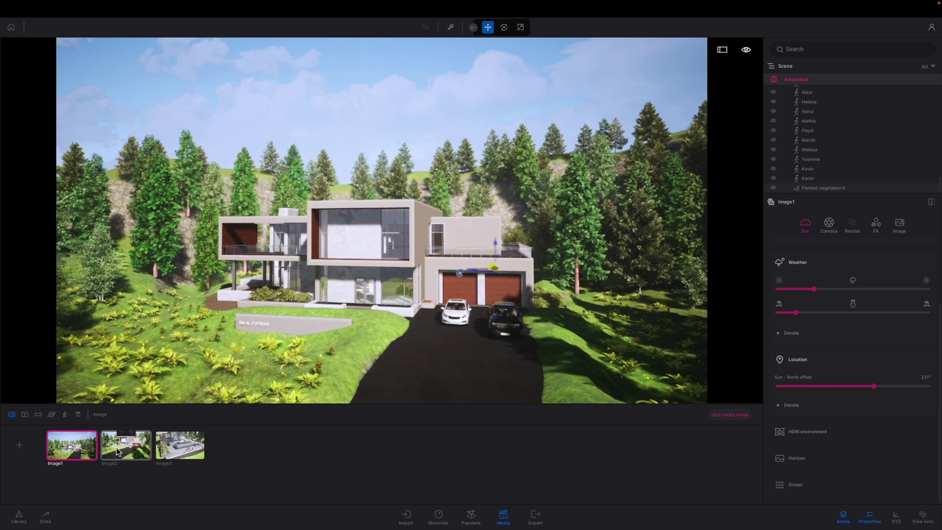
pyautogui.click(118, 450)
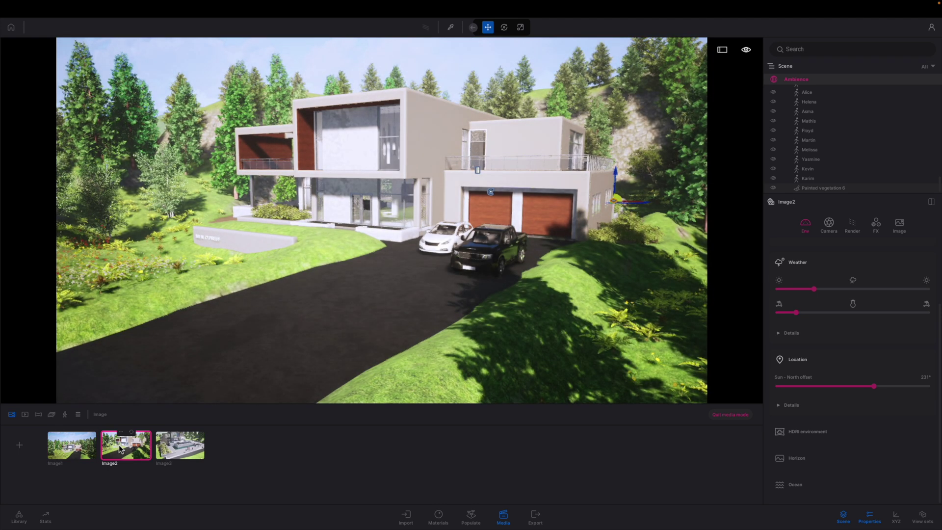
# Reframe Image3 to face the house across the pools and terrace, and refresh the saved image with that view
pyautogui.click(182, 451)
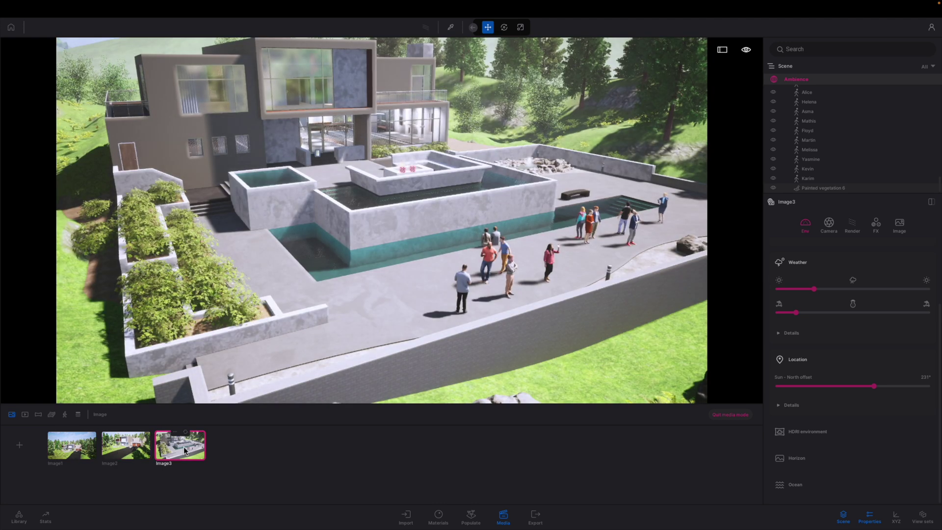
pyautogui.moveTo(386, 343); pyautogui.dragTo(274, 264, button='right')
pyautogui.press('d')
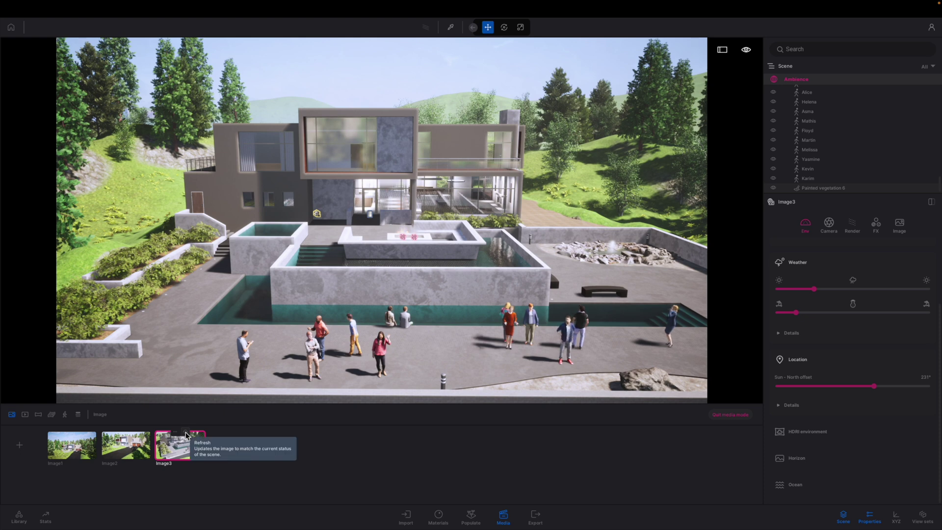
pyautogui.click(185, 435)
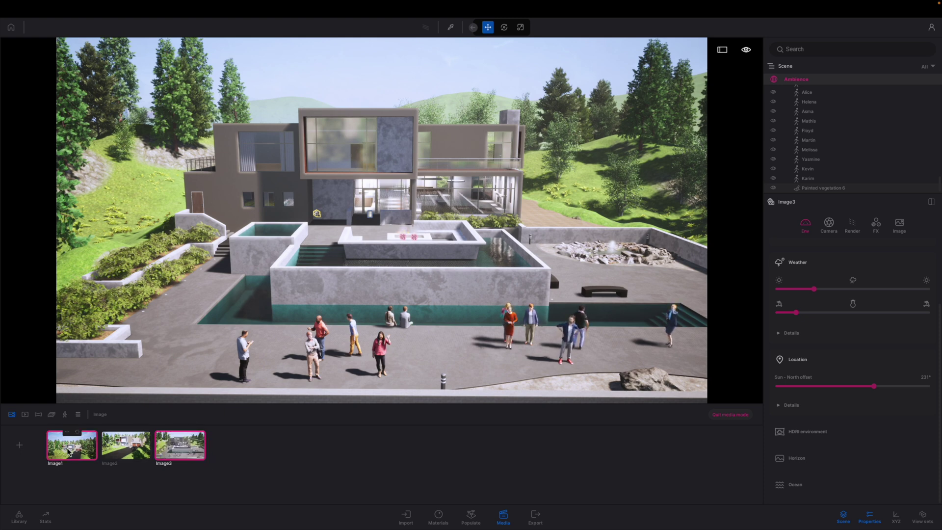
# Make Image1's weather slightly cloudier, set its season to snowy winter, and view the house closer from the driveway
pyautogui.click(87, 437)
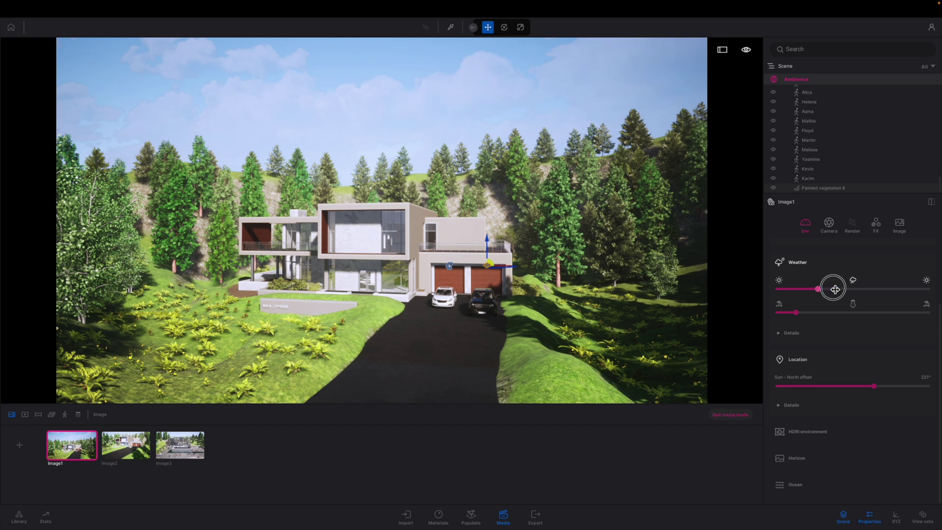
pyautogui.moveTo(834, 289); pyautogui.dragTo(847, 312)
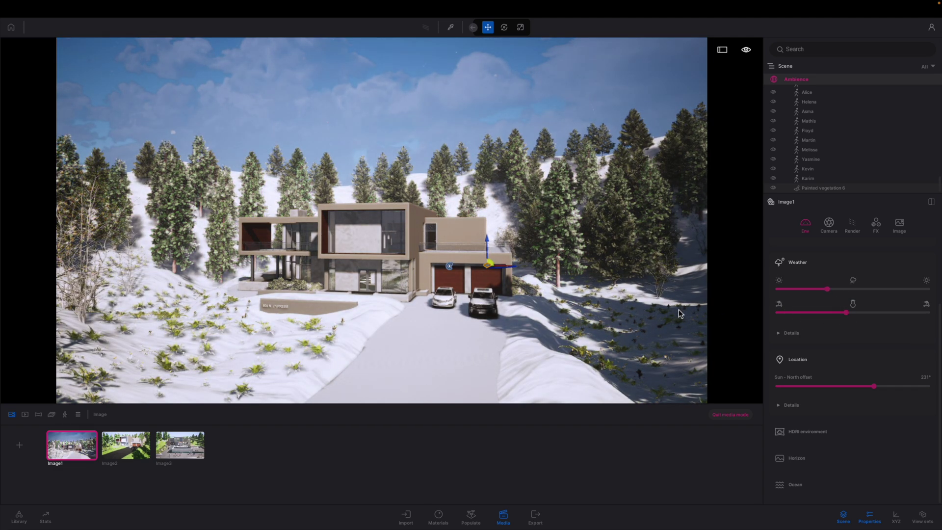
pyautogui.moveTo(628, 317); pyautogui.dragTo(559, 325, button='middle')
pyautogui.press('w')
pyautogui.press('a')
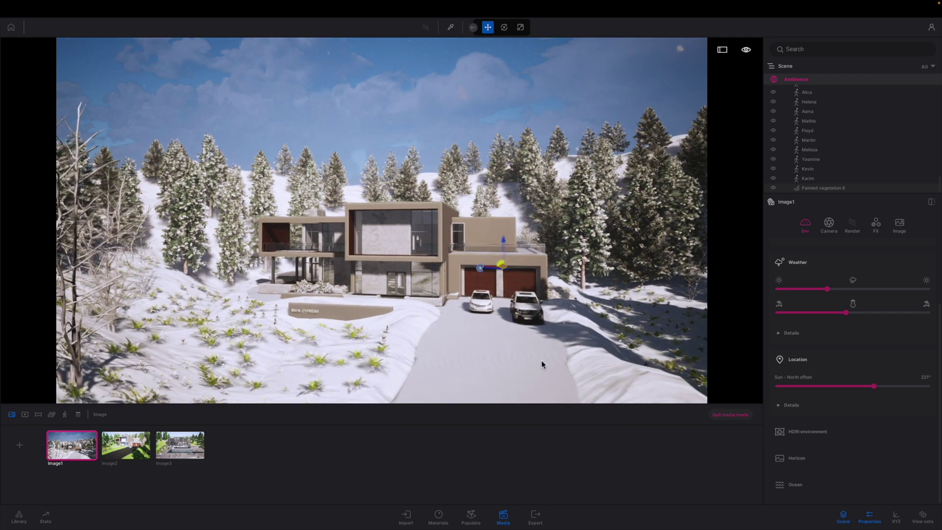
pyautogui.press('w')
pyautogui.moveTo(498, 298); pyautogui.dragTo(499, 311, button='right')
pyautogui.press('d')
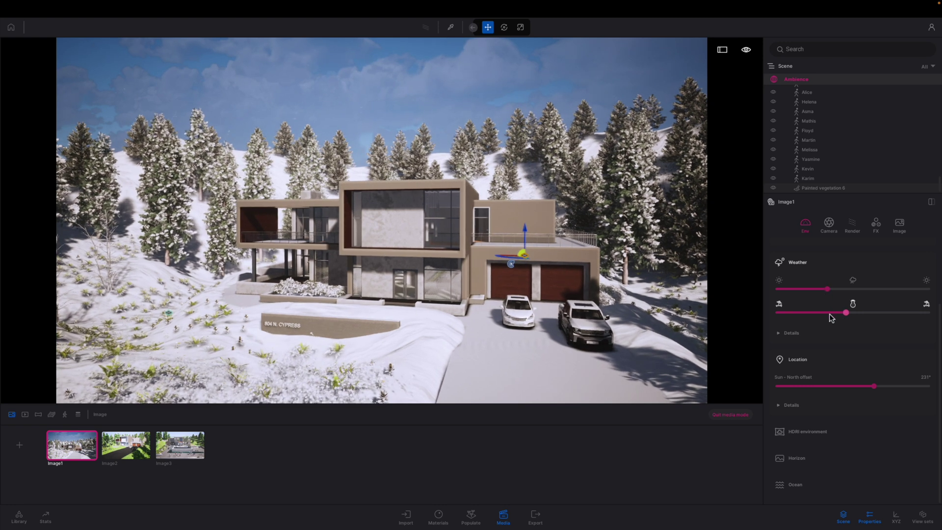
# Try a spring season in Image1, set the sun's north offset to 139°, and move the season to autumn
pyautogui.click(881, 313)
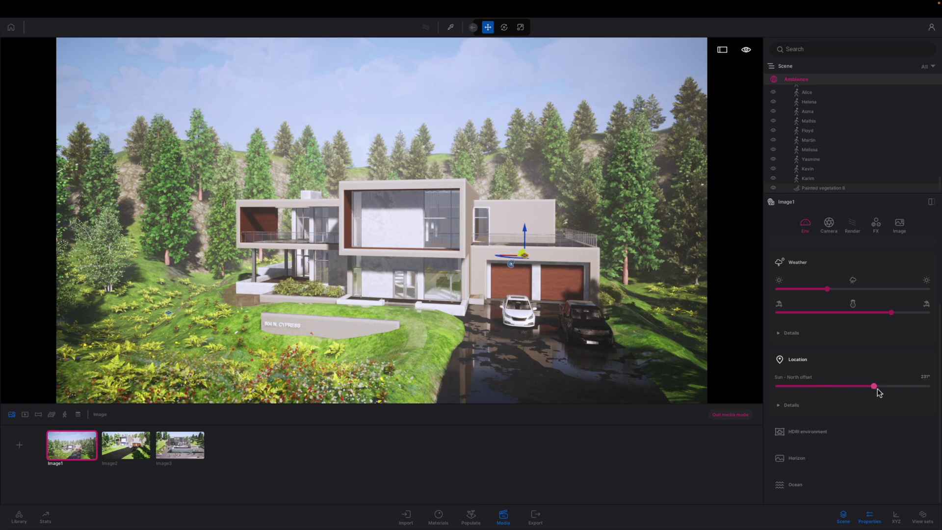
pyautogui.moveTo(856, 390); pyautogui.dragTo(836, 386)
pyautogui.moveTo(892, 314); pyautogui.dragTo(808, 313)
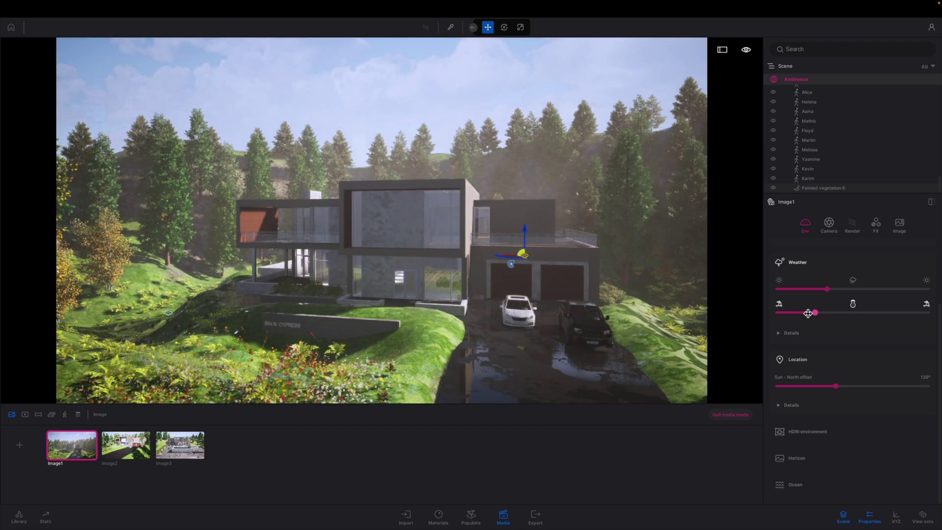
pyautogui.press('a')
pyautogui.press('a')
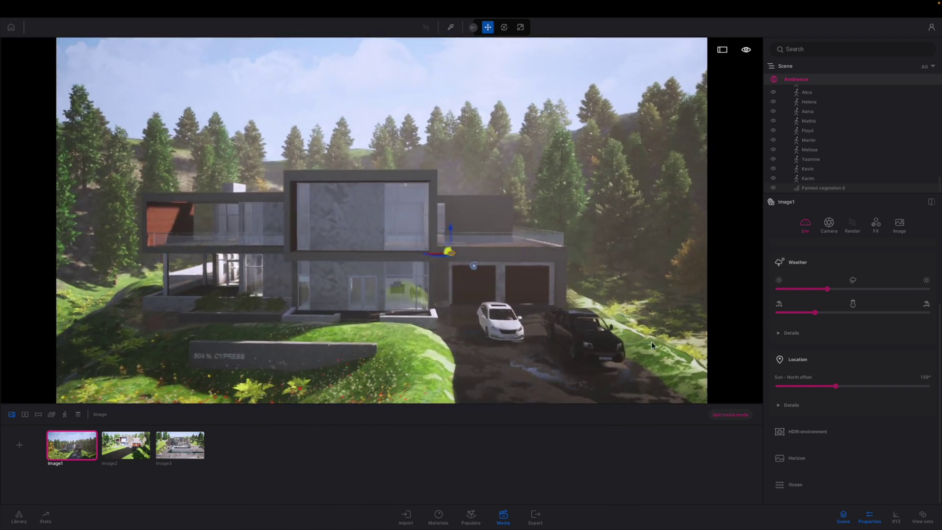
# Make Image1's weather sunnier, and create a new video starting from Image2's driveway view of the house
pyautogui.click(799, 292)
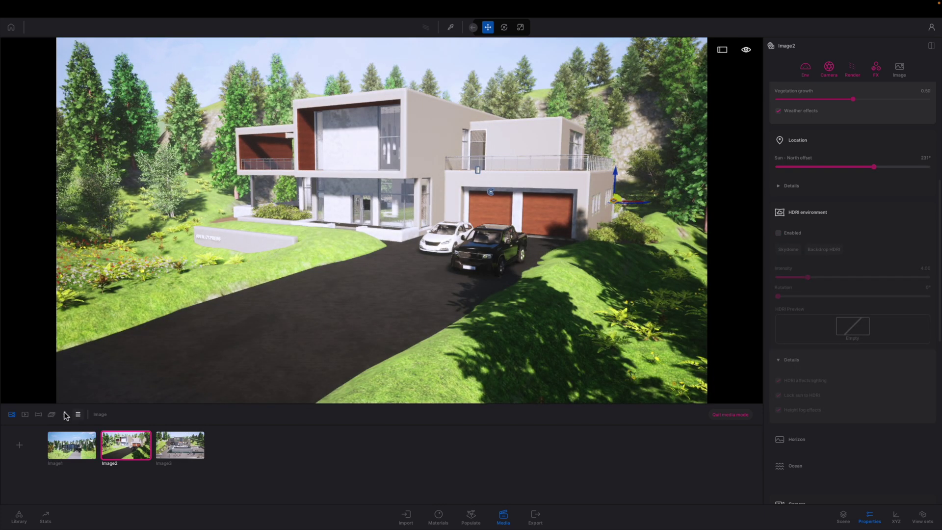
pyautogui.click(25, 415)
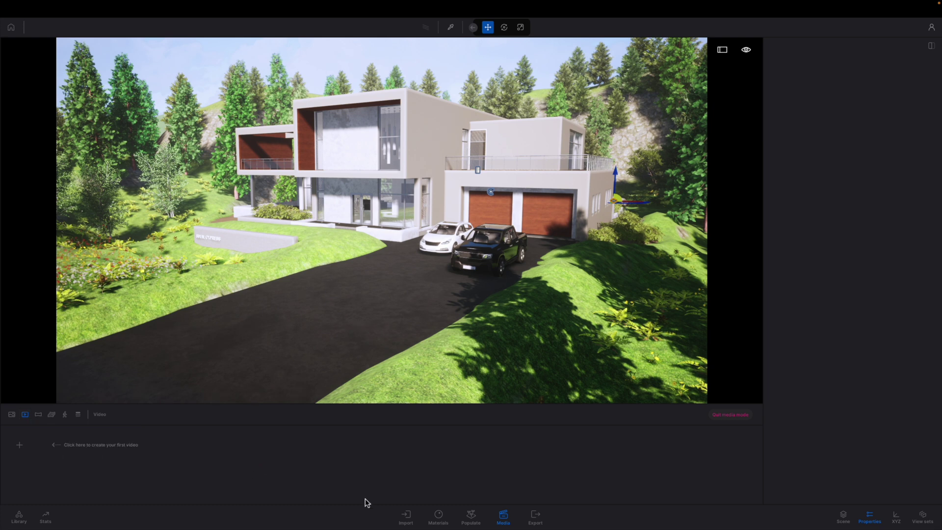
pyautogui.click(20, 444)
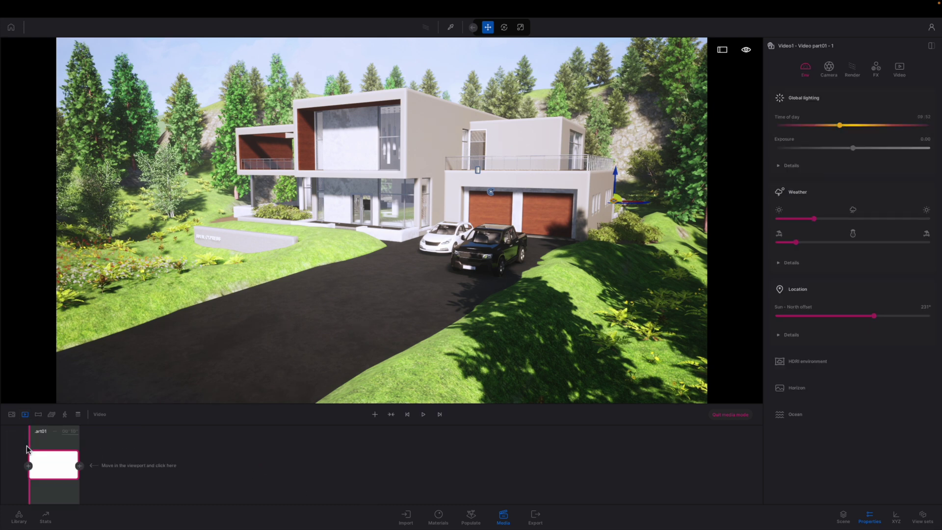
# Add a second keyframe showing the house front closer up, play the video from its start, and view the second keyframe
pyautogui.scroll(3, 391, 319)
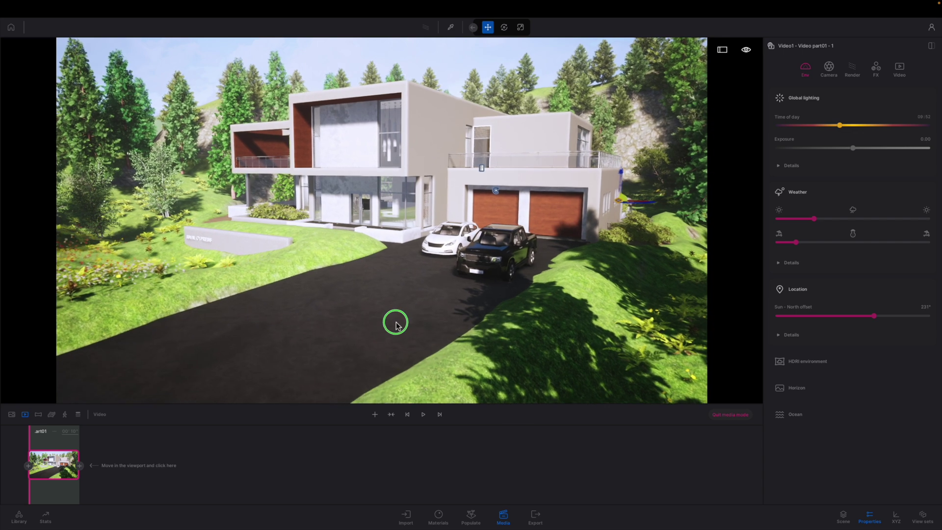
pyautogui.scroll(3, 381, 220)
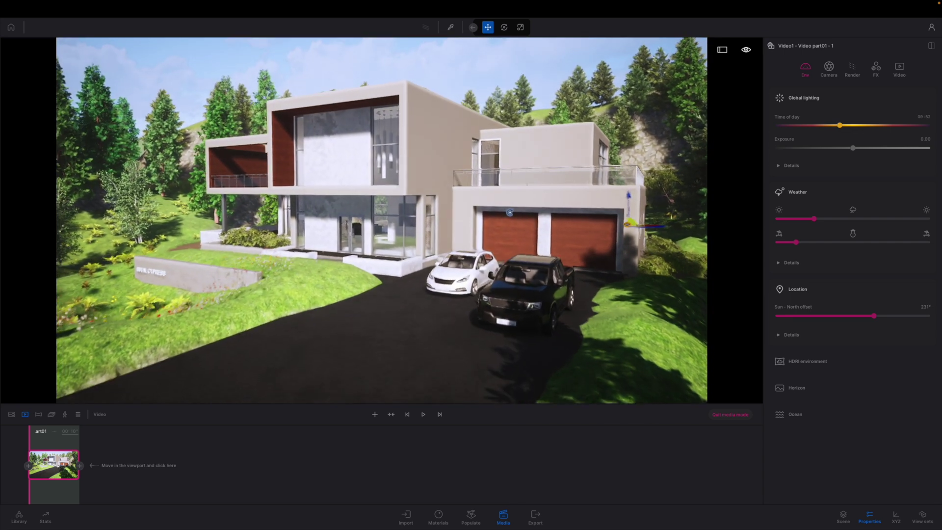
pyautogui.click(80, 466)
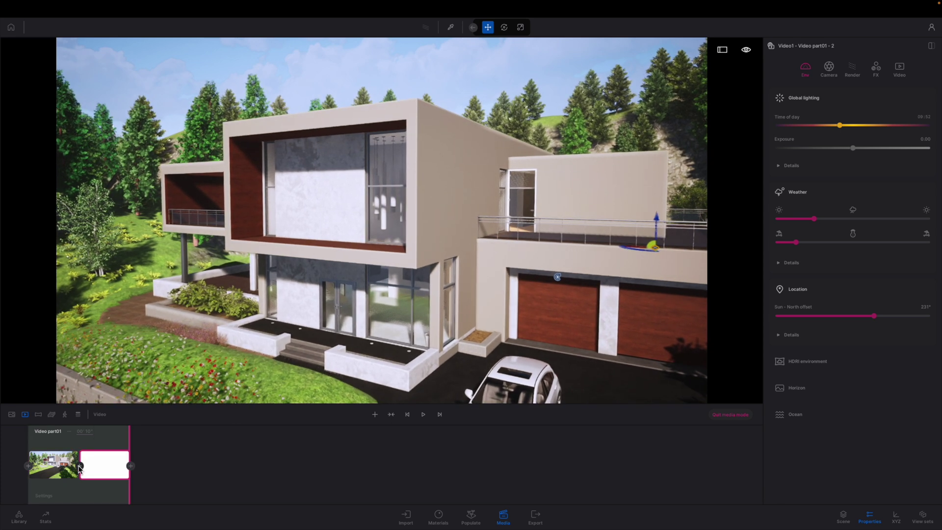
pyautogui.click(407, 414)
pyautogui.click(423, 414)
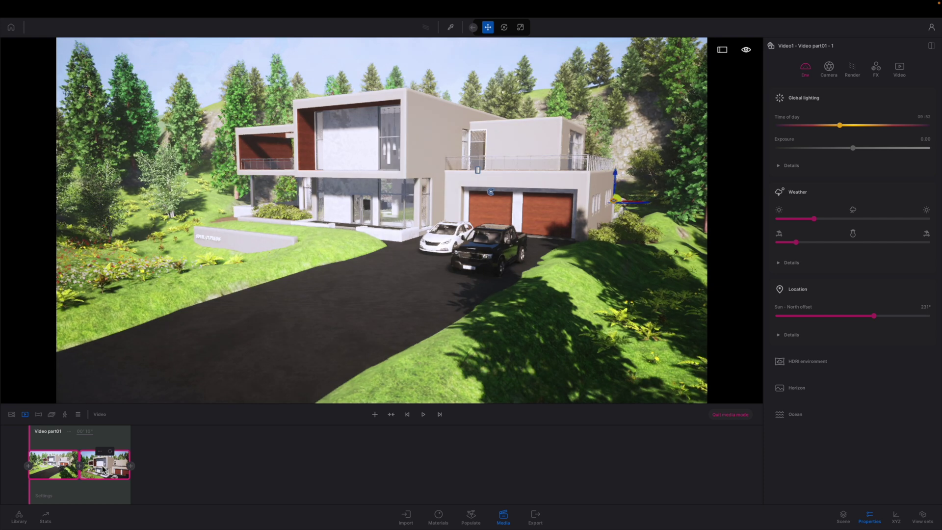
pyautogui.click(103, 469)
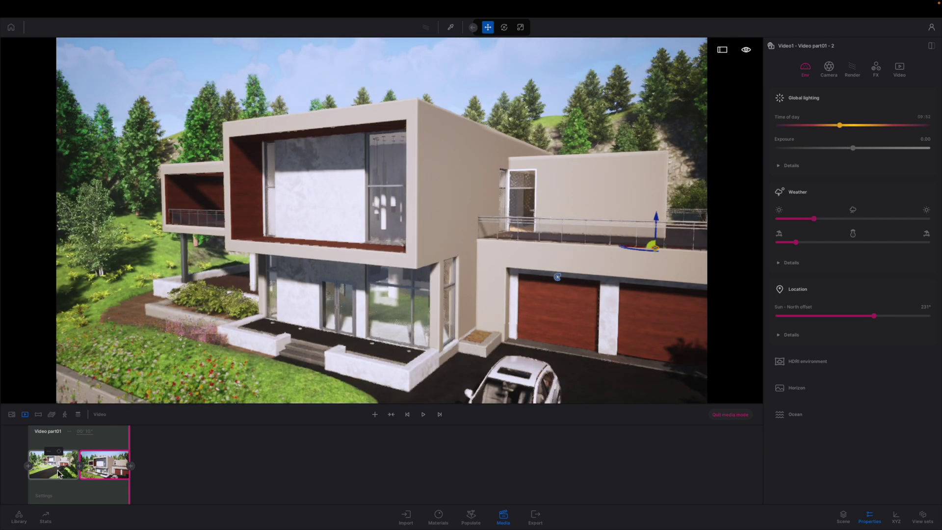
# In the settings for the whole video part, set the season to snowy winter and the time of day to about 22:30
pyautogui.click(48, 497)
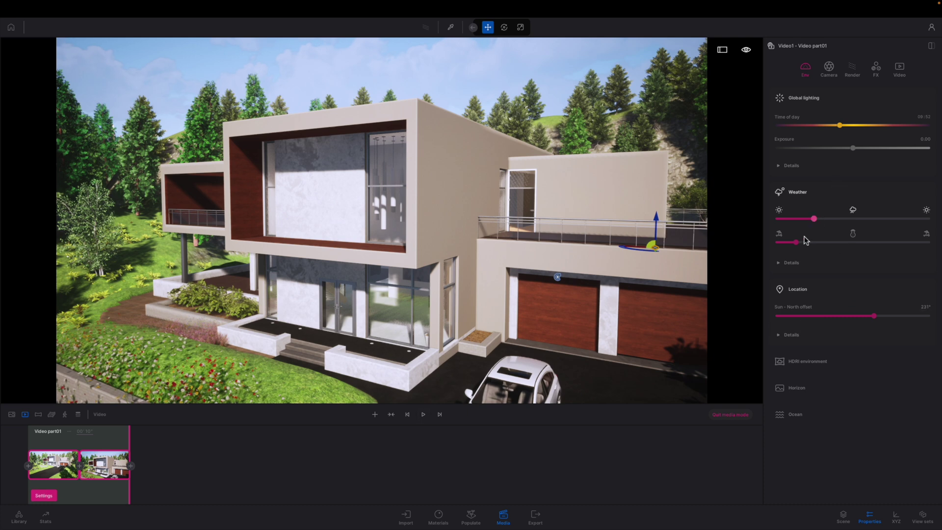
pyautogui.moveTo(799, 246); pyautogui.dragTo(853, 243)
pyautogui.click(840, 125)
pyautogui.moveTo(840, 127); pyautogui.dragTo(919, 135)
# Place an omnidirectional light from the library's lights in front of the house near the driveway
pyautogui.scroll(-2, 420, 275)
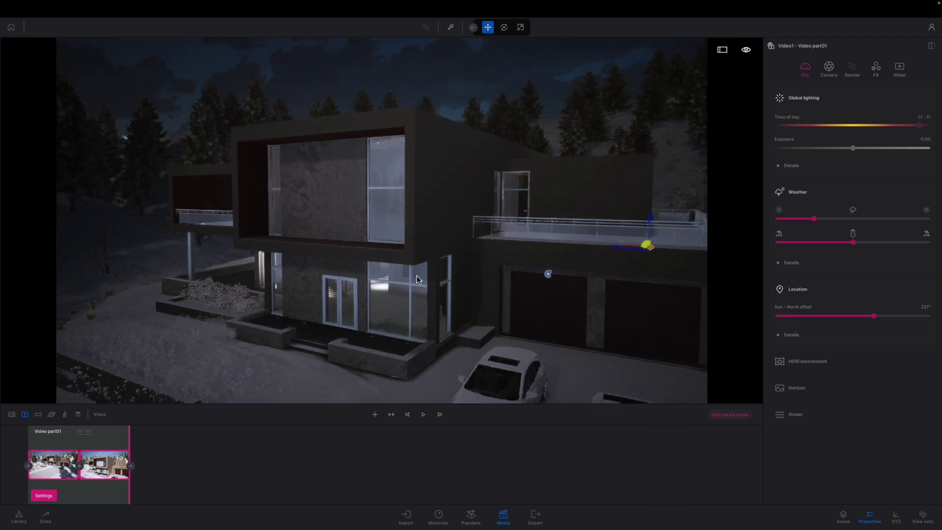
pyautogui.moveTo(433, 264); pyautogui.dragTo(418, 272, button='middle')
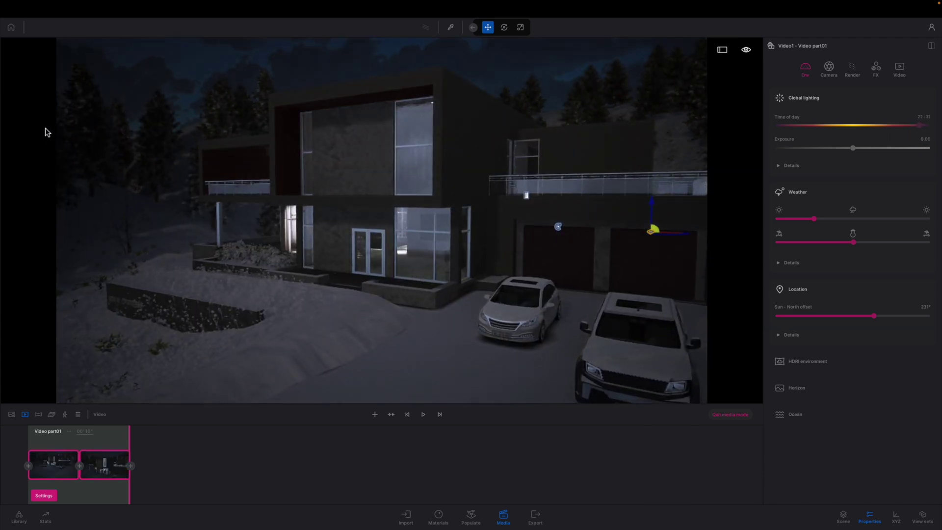
pyautogui.click(18, 518)
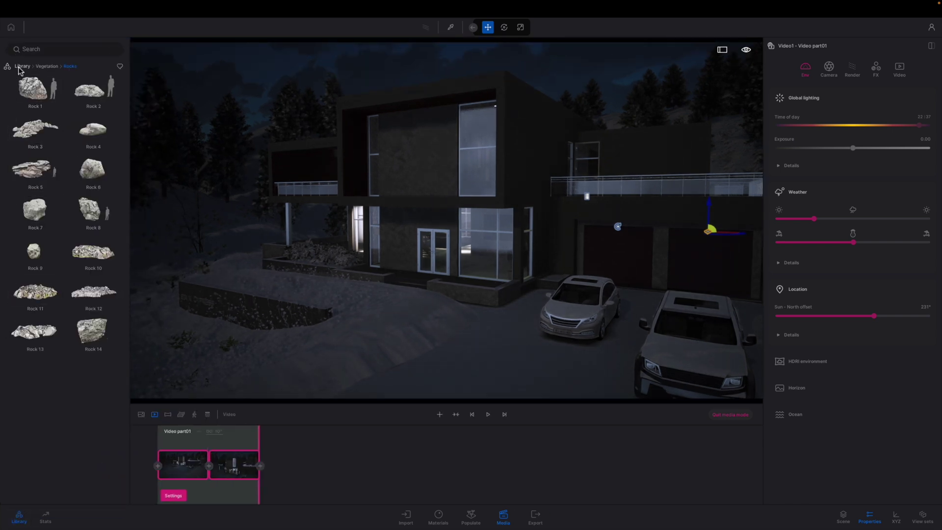
pyautogui.click(21, 66)
pyautogui.click(93, 134)
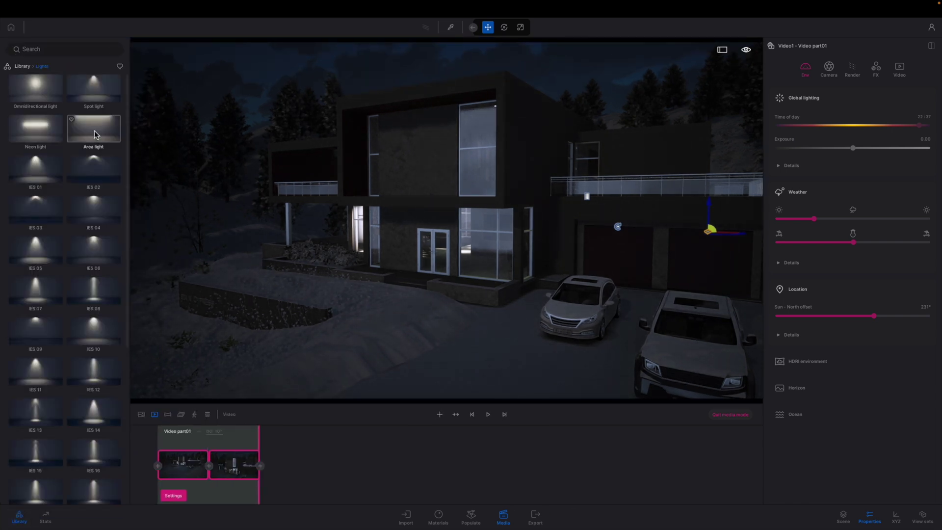
pyautogui.moveTo(35, 91); pyautogui.dragTo(466, 168)
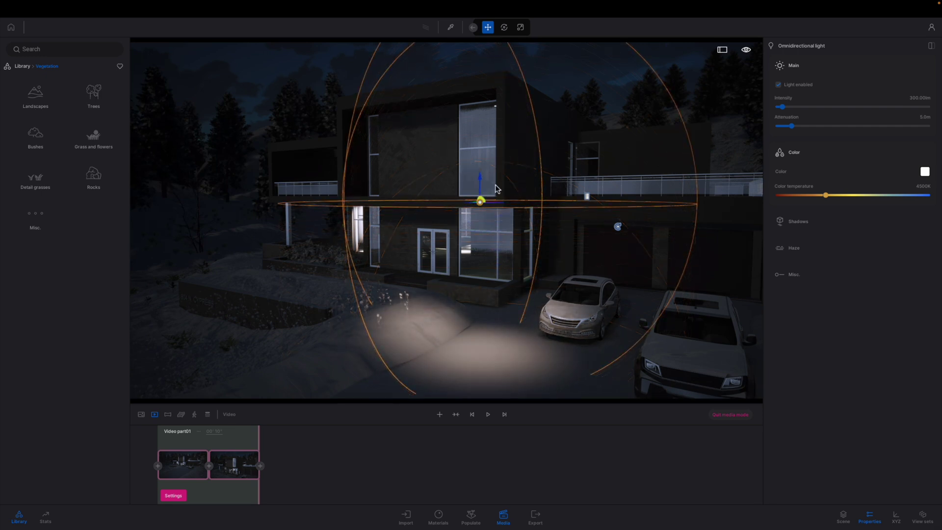
# Copy the omnidirectional light to the address sign, and set its intensity to about 1400 lm and attenuation to 6.0 m
pyautogui.keyDown('shift'); pyautogui.moveTo(481, 198); pyautogui.dragTo(220, 279); pyautogui.keyUp('shift')
pyautogui.click(488, 314)
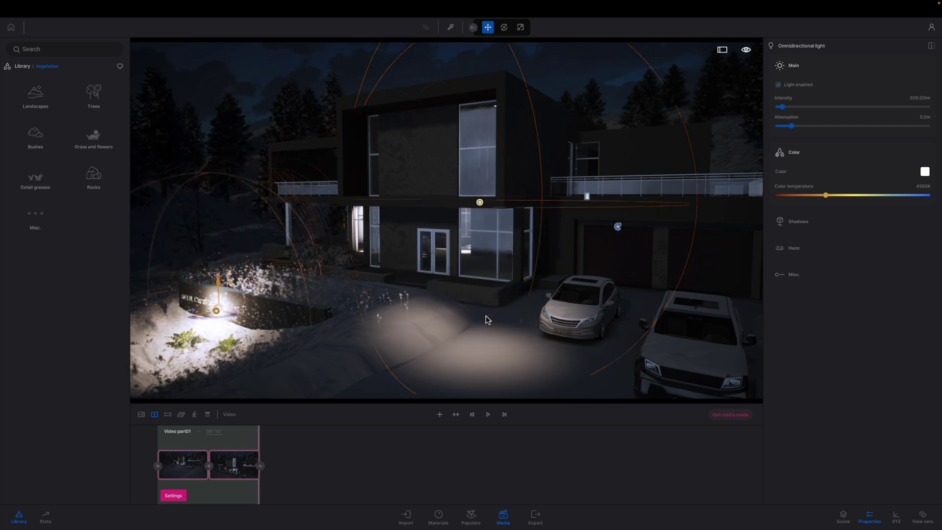
pyautogui.press('w')
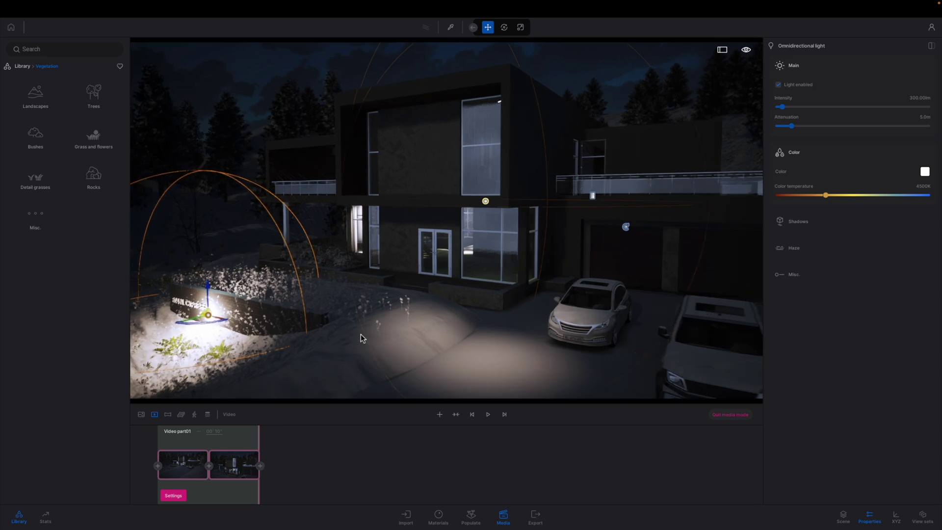
pyautogui.press('a')
pyautogui.moveTo(265, 310); pyautogui.dragTo(319, 310, button='right')
pyautogui.press('s')
pyautogui.moveTo(793, 110)
pyautogui.mouseDown()
pyautogui.moveTo(802, 108)
pyautogui.moveTo(794, 126)
pyautogui.mouseUp()
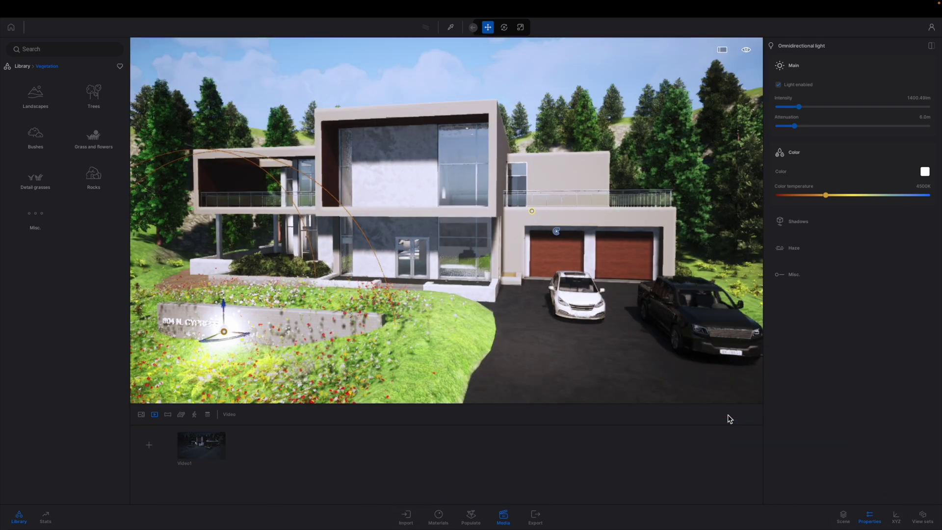
# Leave media mode, hide and reshow the media dock, and reopen Video1 at its first keyframe
pyautogui.click(729, 416)
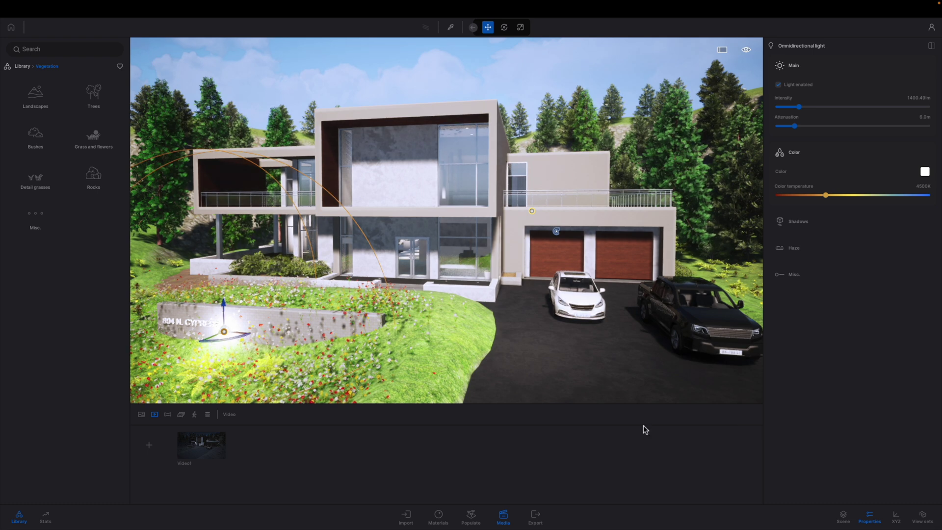
pyautogui.click(502, 517)
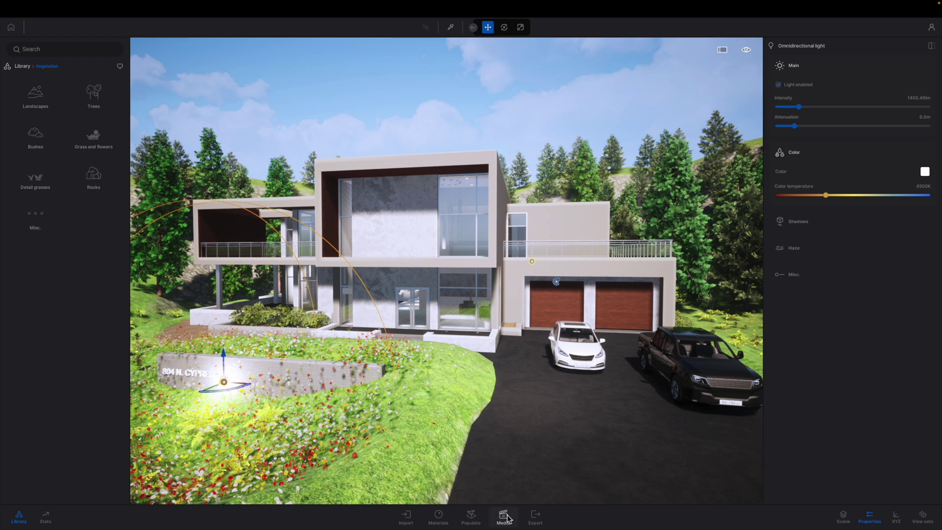
pyautogui.click(505, 518)
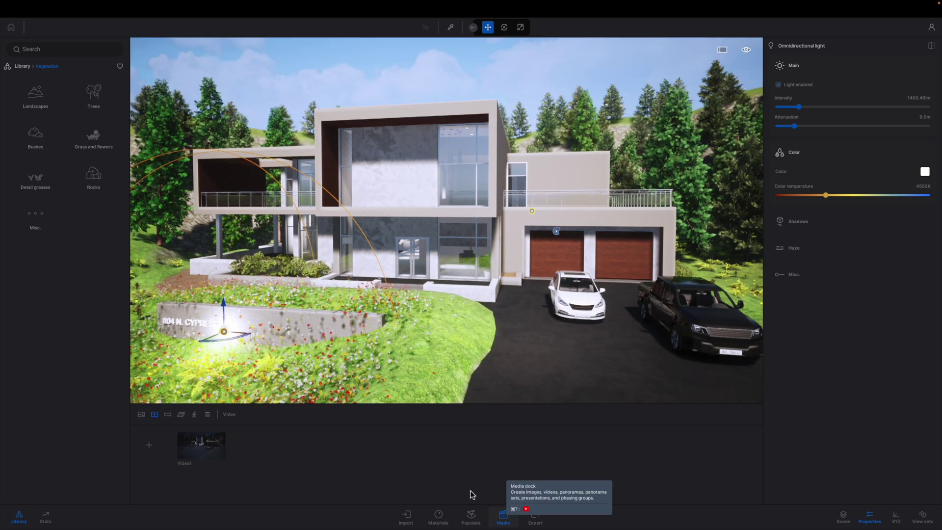
pyautogui.click(200, 445)
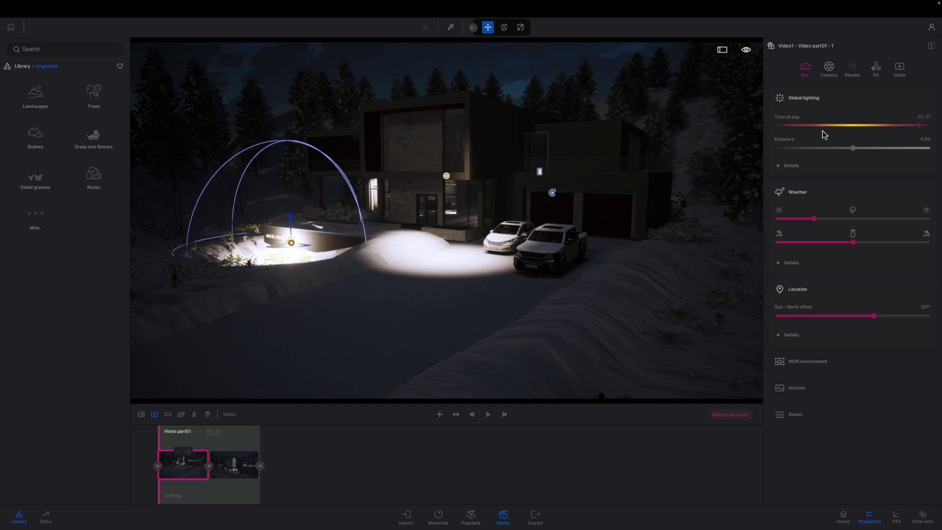
# Set the first keyframe's time of day to about 07:10 and the second's to about 19:10, and play the video
pyautogui.moveTo(818, 128); pyautogui.dragTo(823, 127)
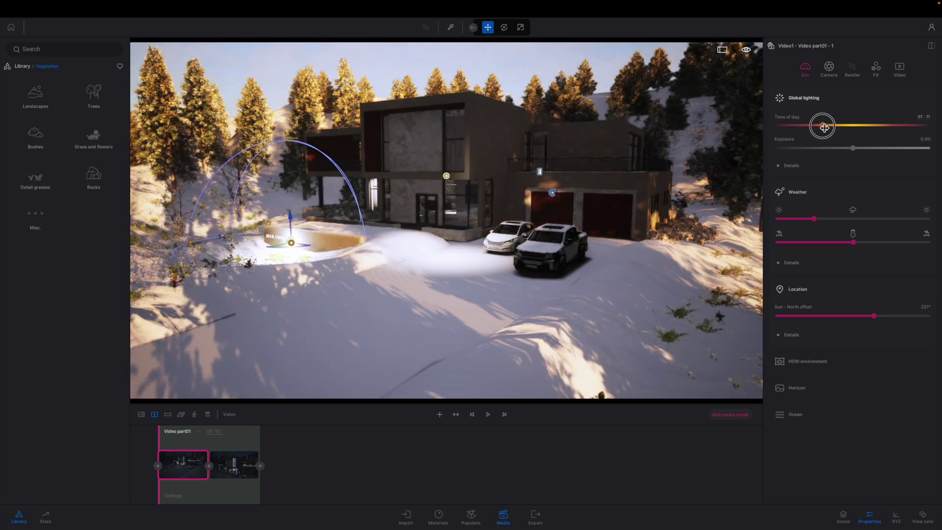
pyautogui.click(233, 472)
pyautogui.moveTo(840, 127); pyautogui.dragTo(897, 129)
pyautogui.click(473, 415)
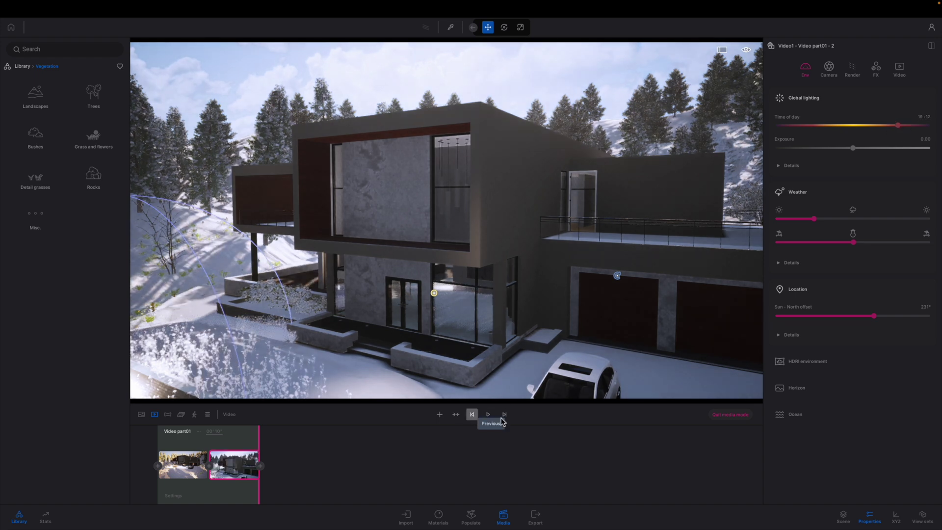
pyautogui.click(488, 415)
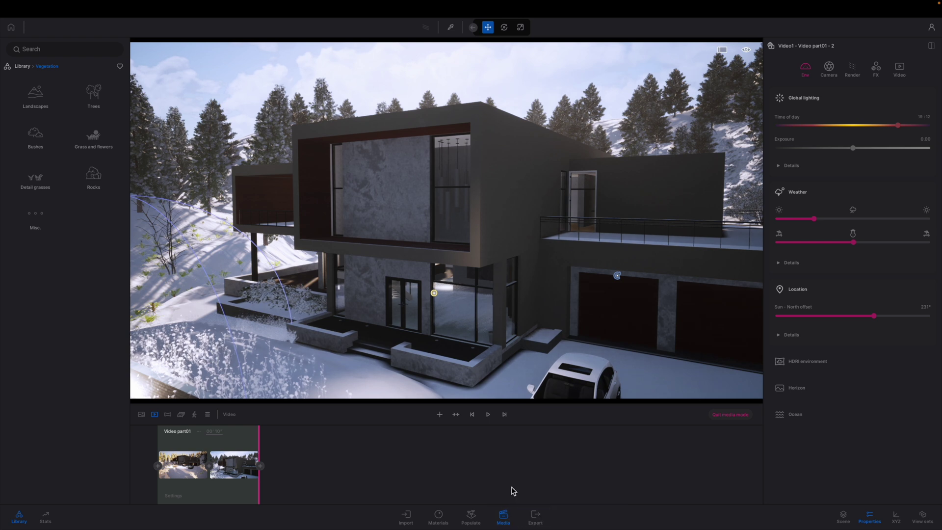
# Set up a local image export and select Image1 and Image3 as the media to export
pyautogui.click(535, 519)
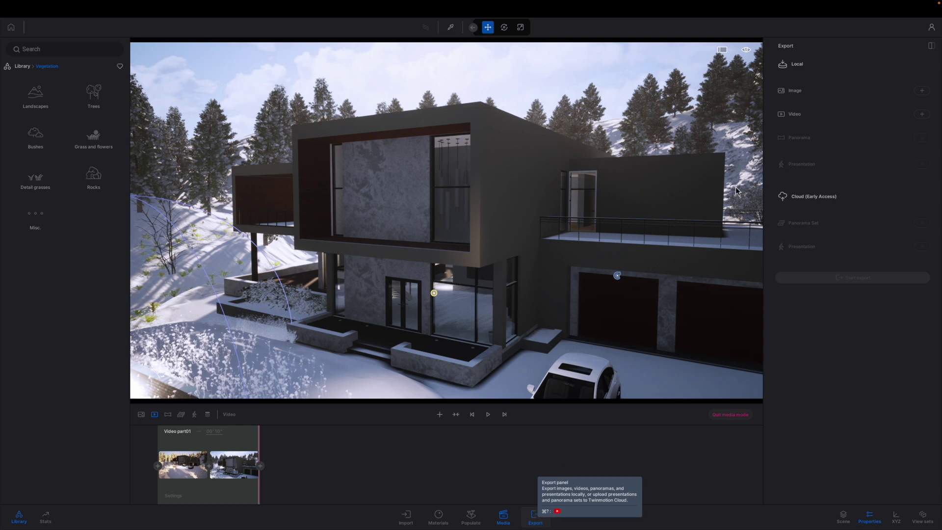
pyautogui.click(794, 91)
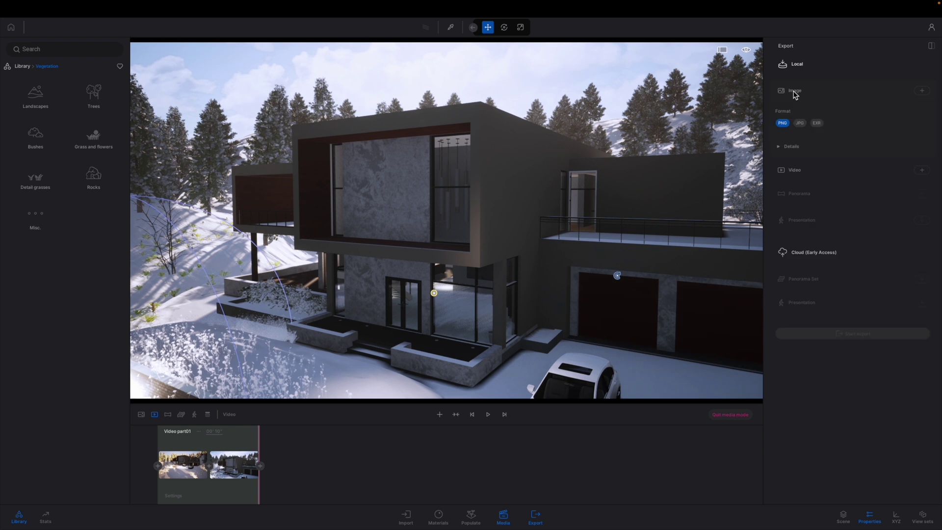
pyautogui.click(922, 92)
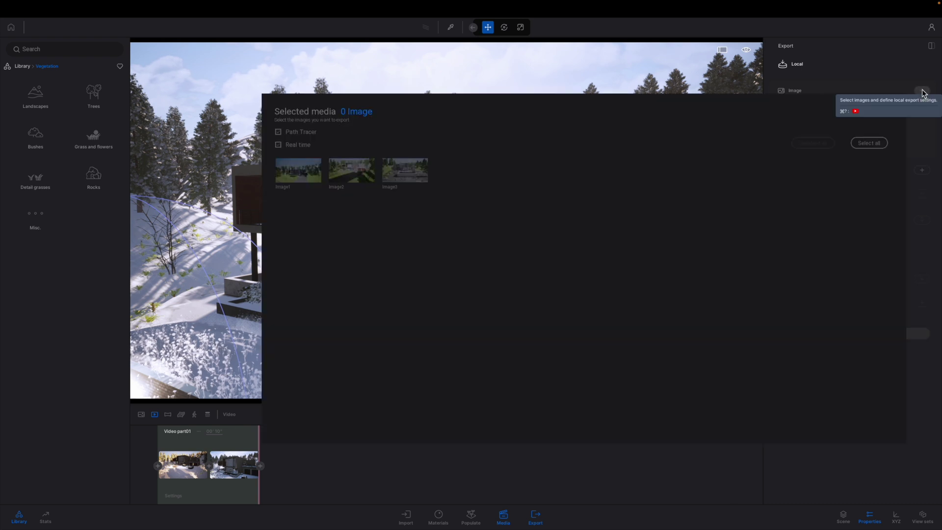
pyautogui.click(308, 173)
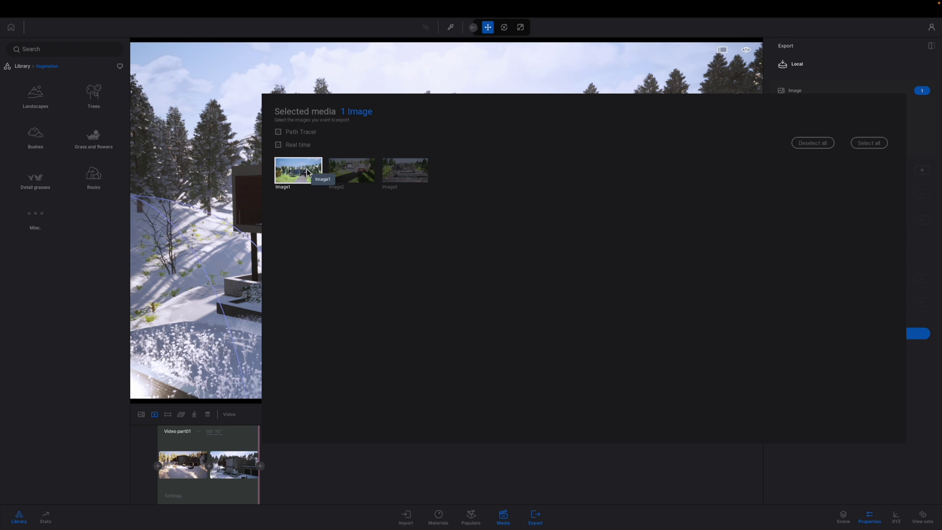
pyautogui.click(407, 174)
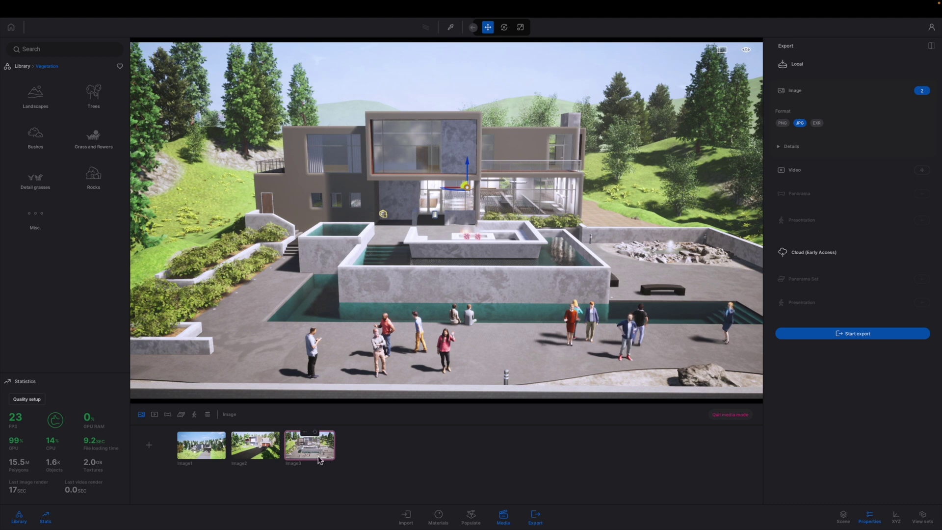
# Review the output formats of Image1 and Image3, and switch Image3's output size to Custom
pyautogui.click(204, 451)
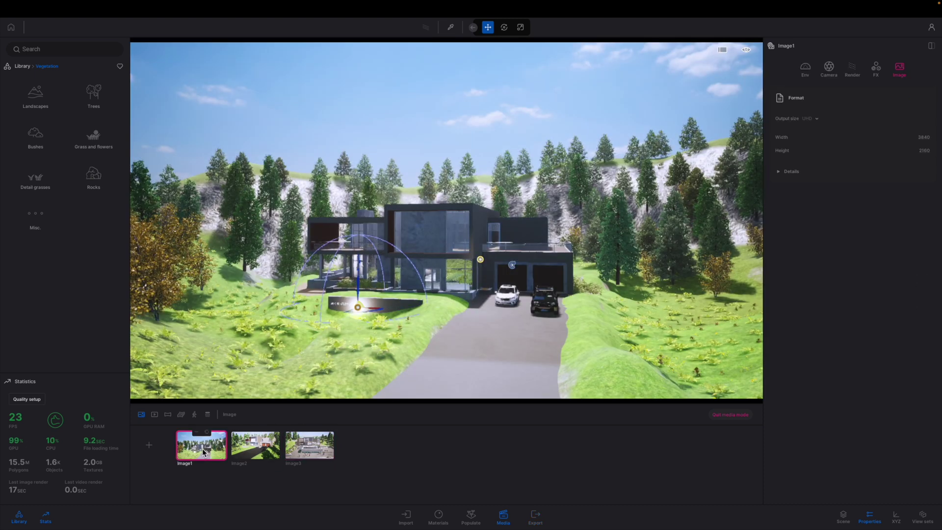
pyautogui.click(310, 451)
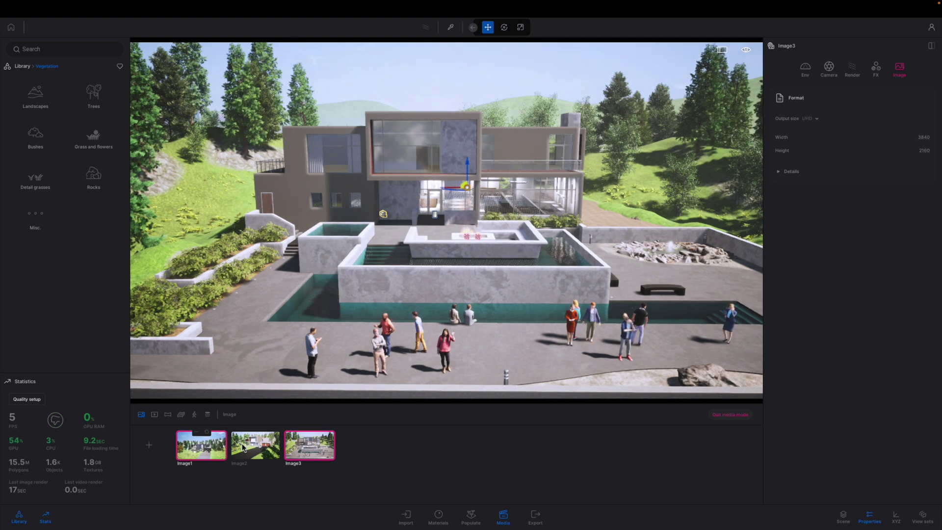
pyautogui.click(225, 445)
pyautogui.click(256, 448)
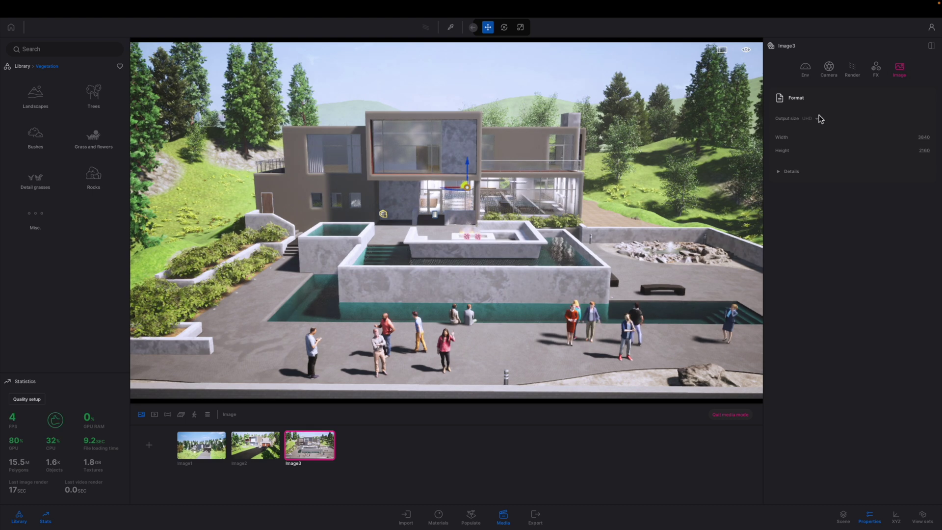
pyautogui.click(809, 119)
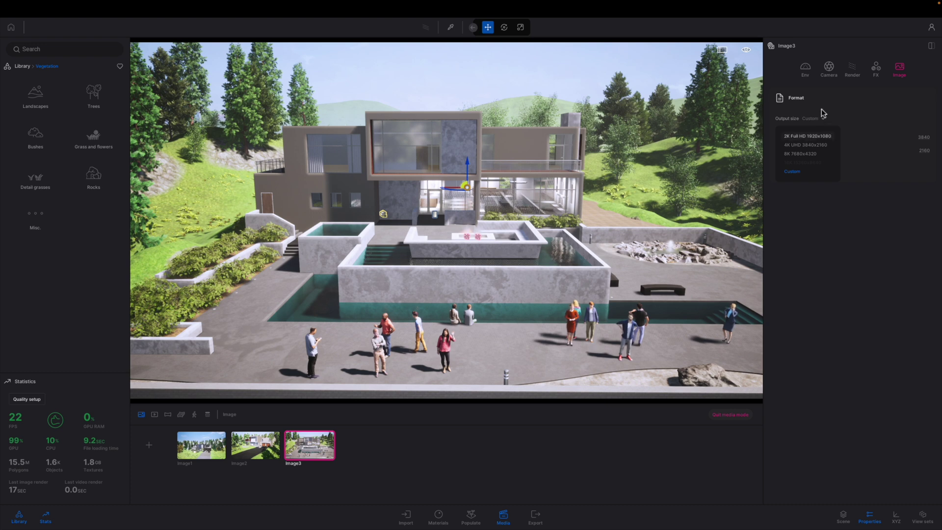
pyautogui.click(840, 231)
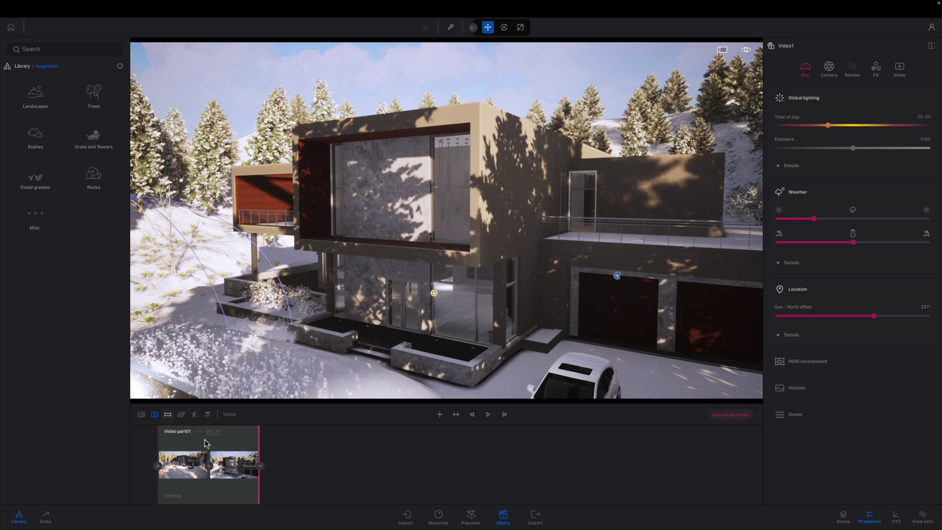
# Play Video1 from its first keyframe and review the output format settings of Video part01
pyautogui.click(191, 470)
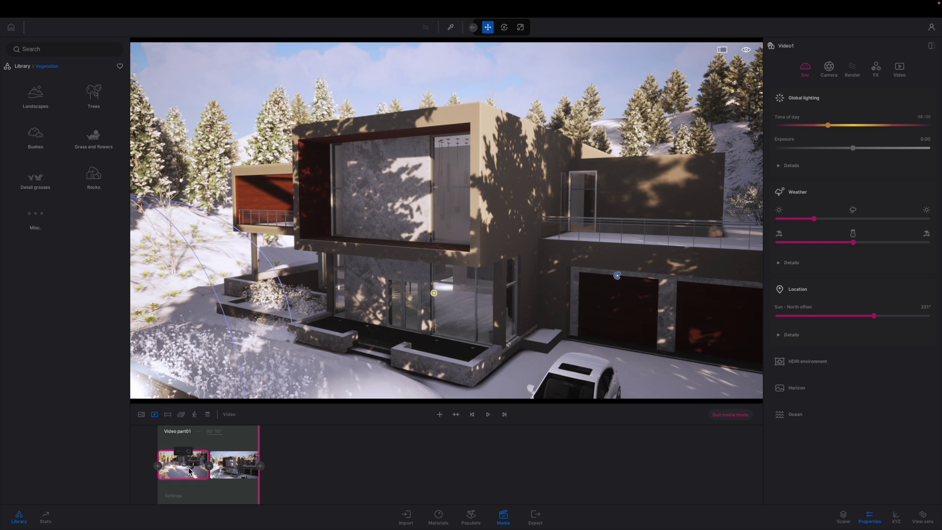
pyautogui.click(189, 471)
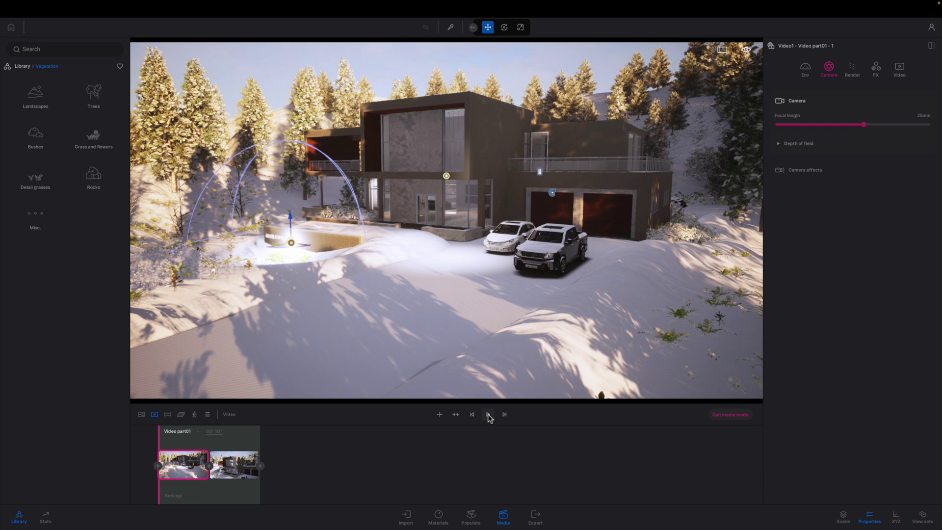
pyautogui.click(488, 415)
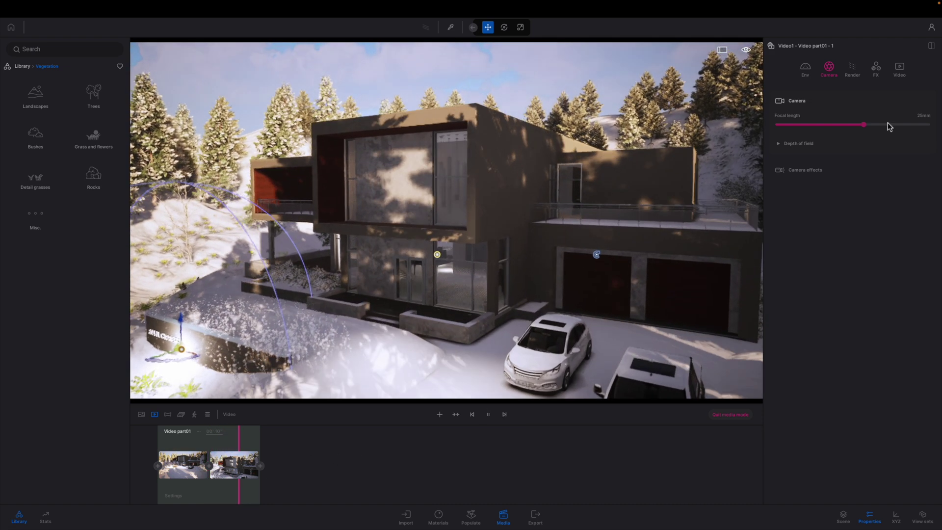
pyautogui.click(180, 499)
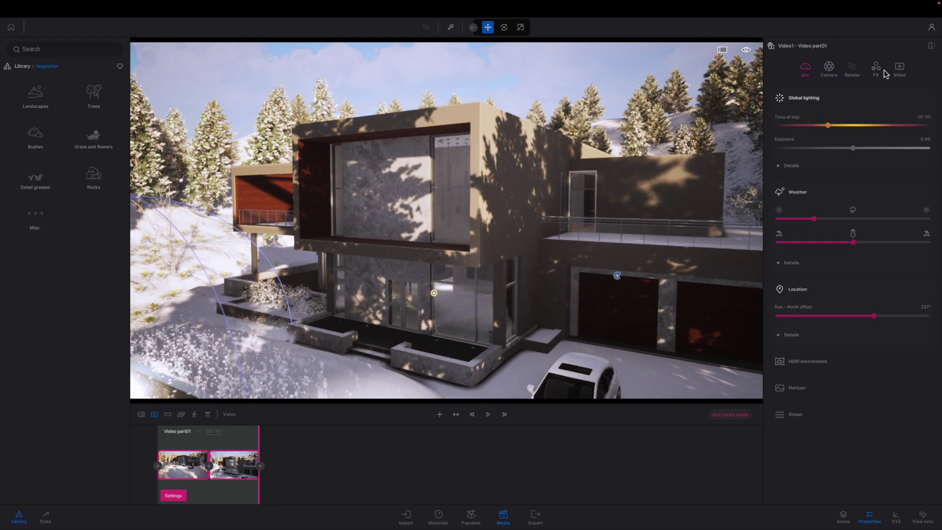
pyautogui.click(899, 69)
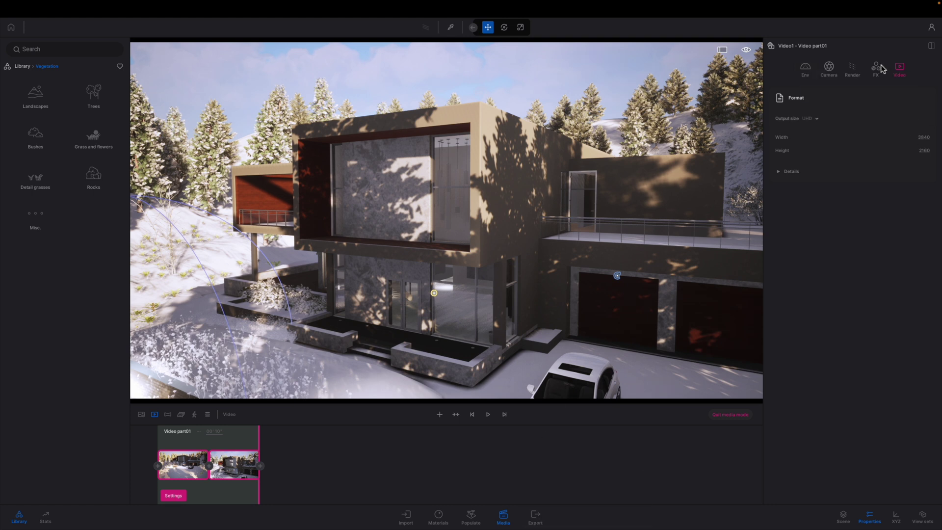
# Select Video1 for local video export and export it as an MP4 at 30 fps to the Renders folder
pyautogui.click(535, 522)
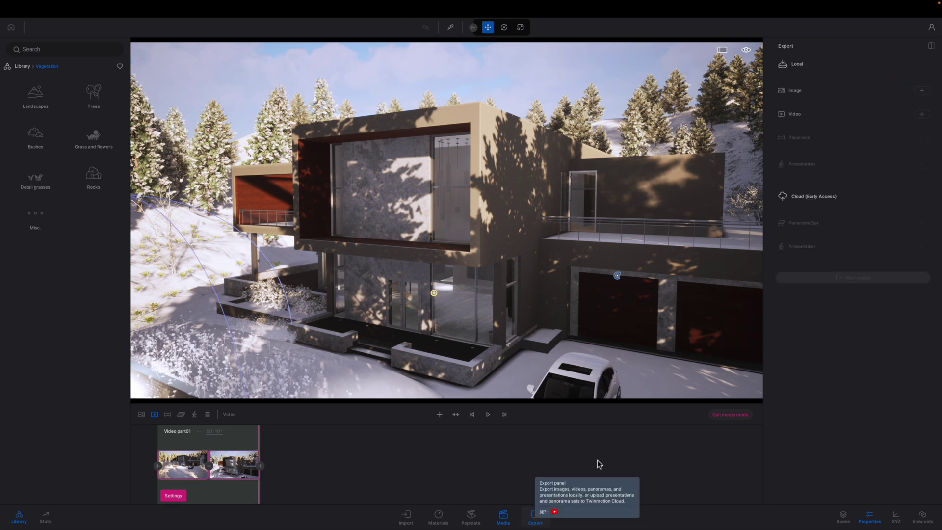
pyautogui.click(922, 115)
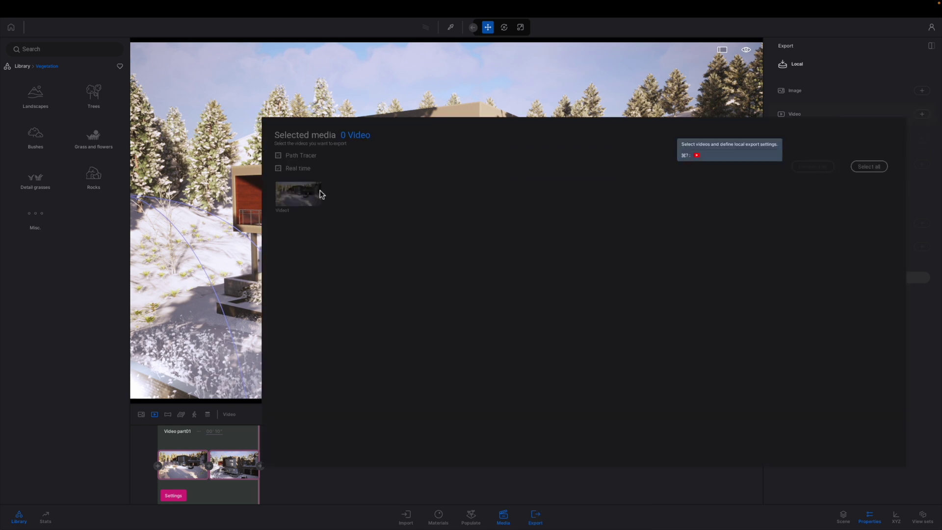
pyautogui.click(302, 197)
pyautogui.press('Escape')
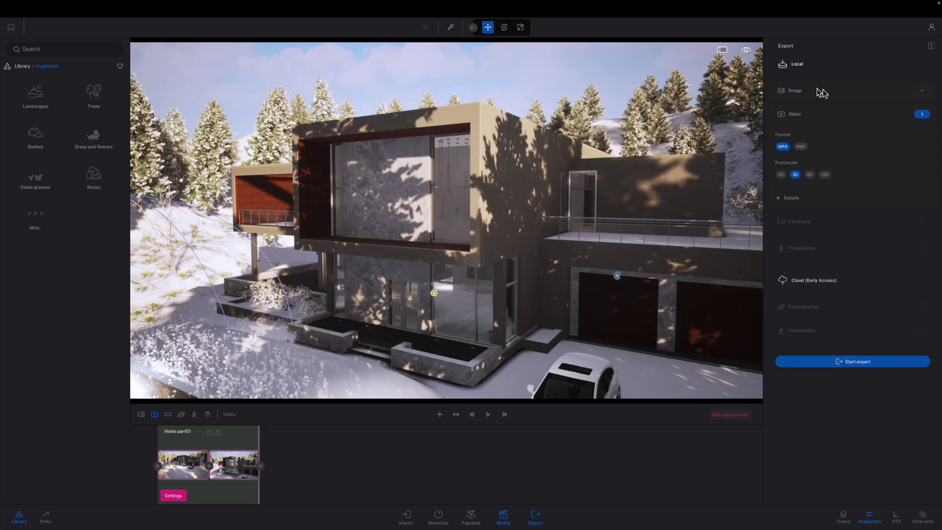
pyautogui.moveTo(924, 95)
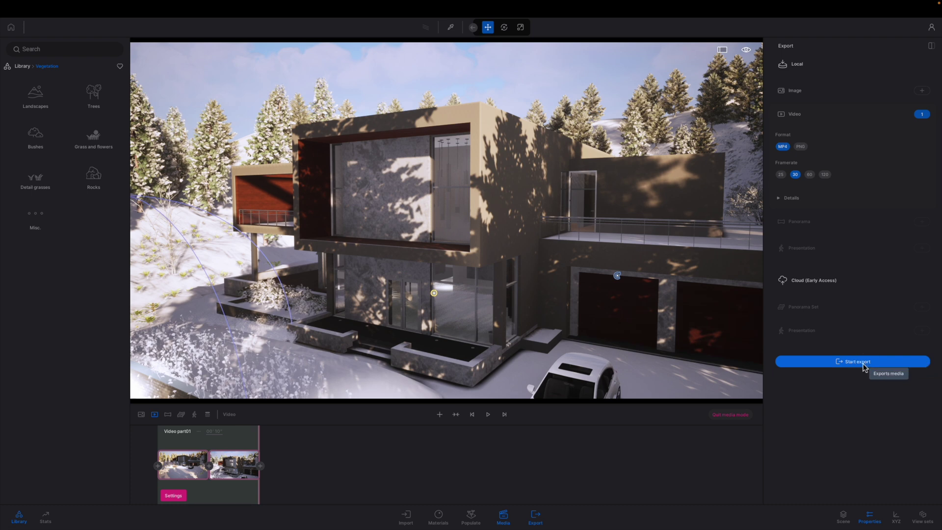
pyautogui.click(864, 363)
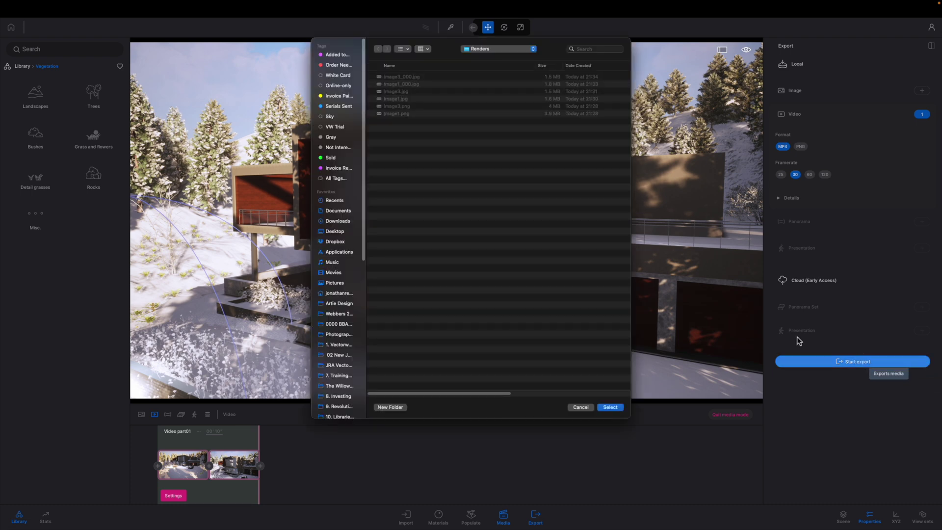
pyautogui.click(609, 407)
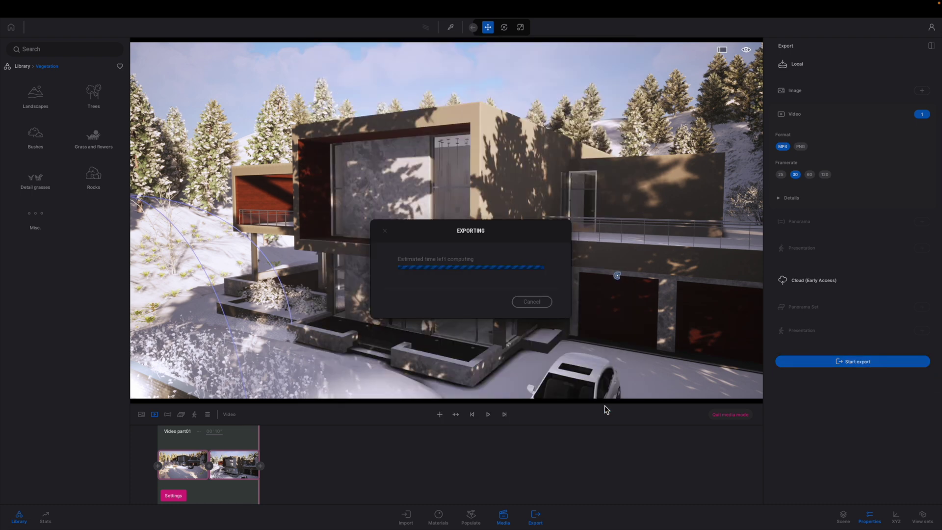